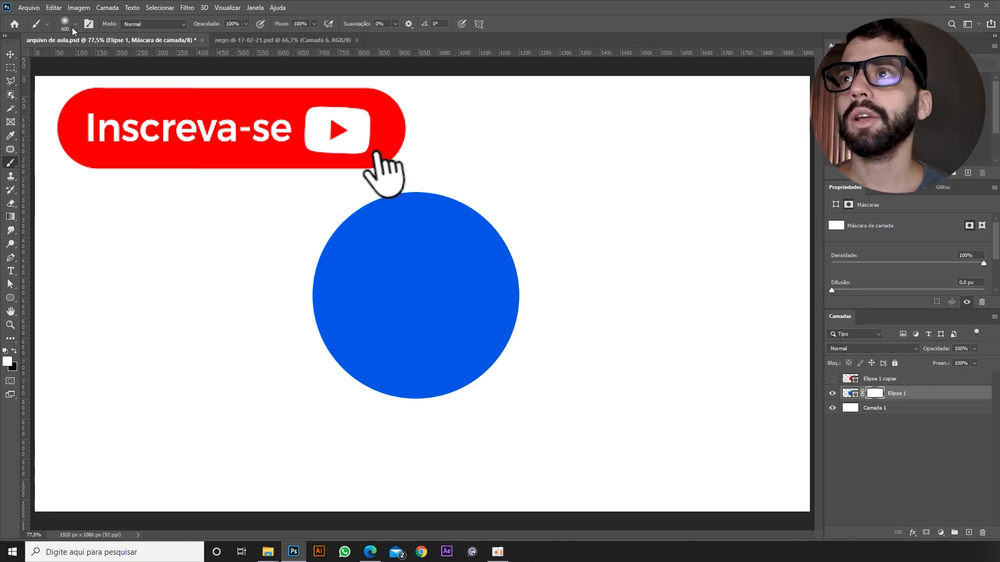
Brush out the blue circle's upper-right area on its mask with the 600 px hard brush and display the mask alone
click(535, 241)
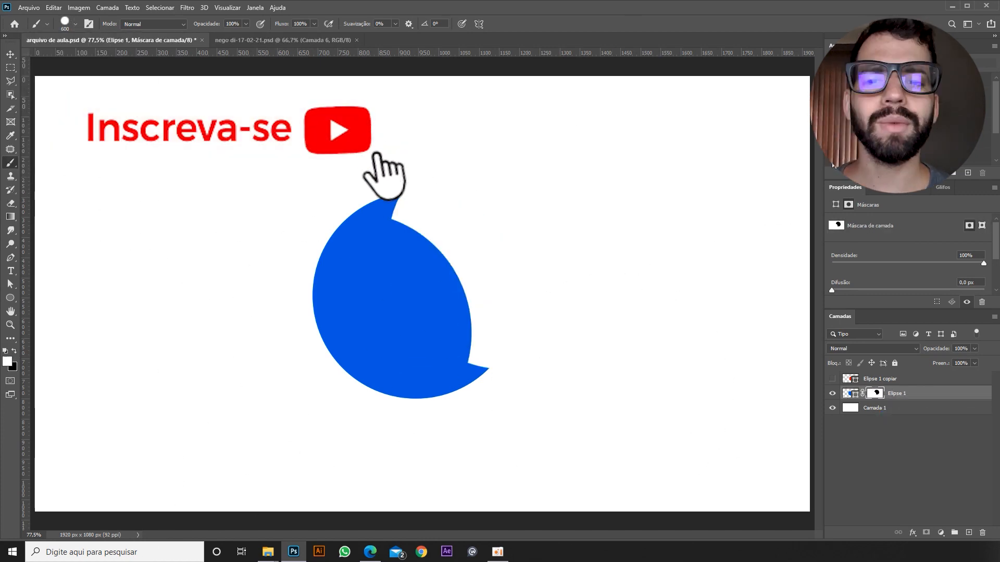
alt+click(870, 394)
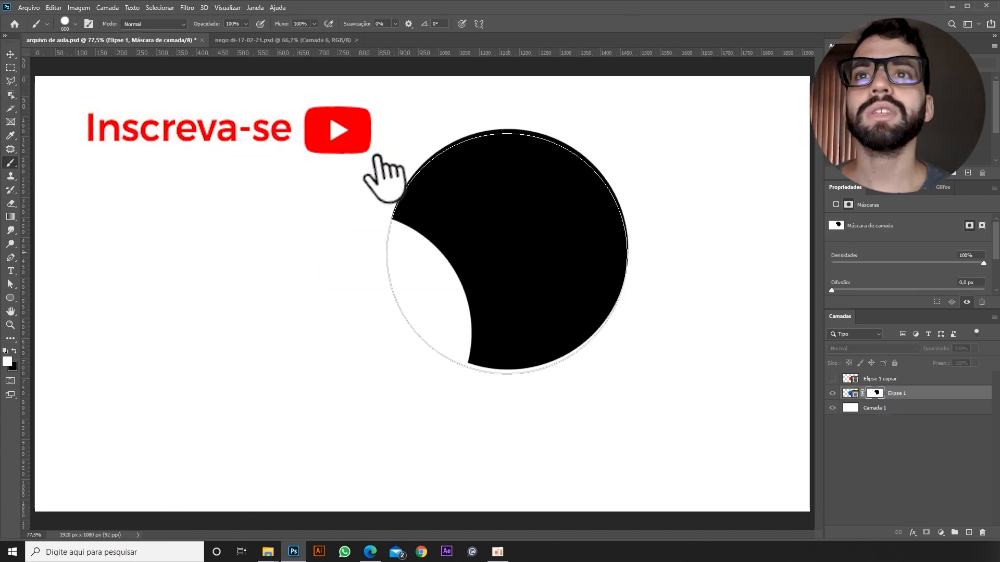
Replace the blue circle's layer mask with a blank one and brush black over its right side with the soft brush
right_click(875, 395)
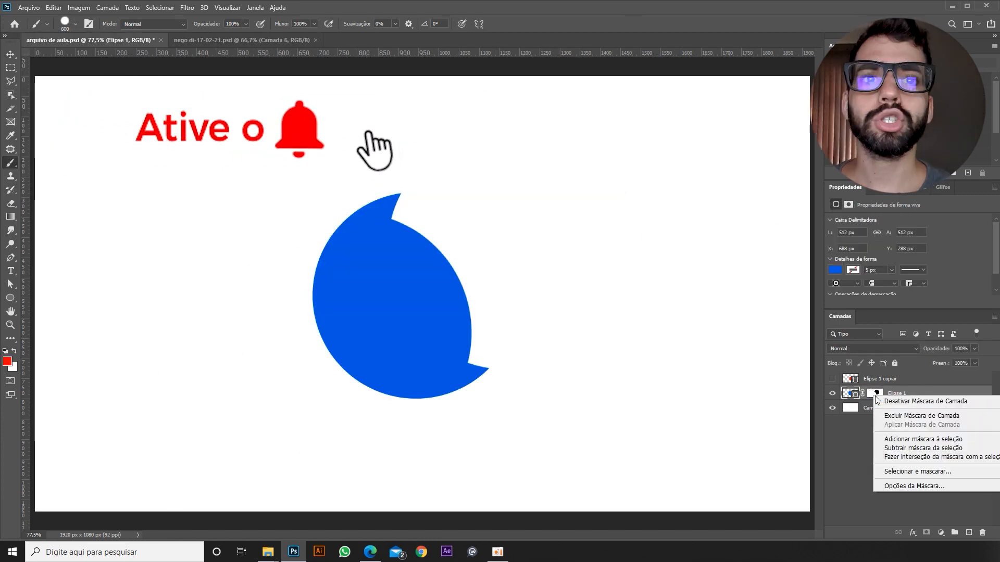
click(896, 411)
click(925, 533)
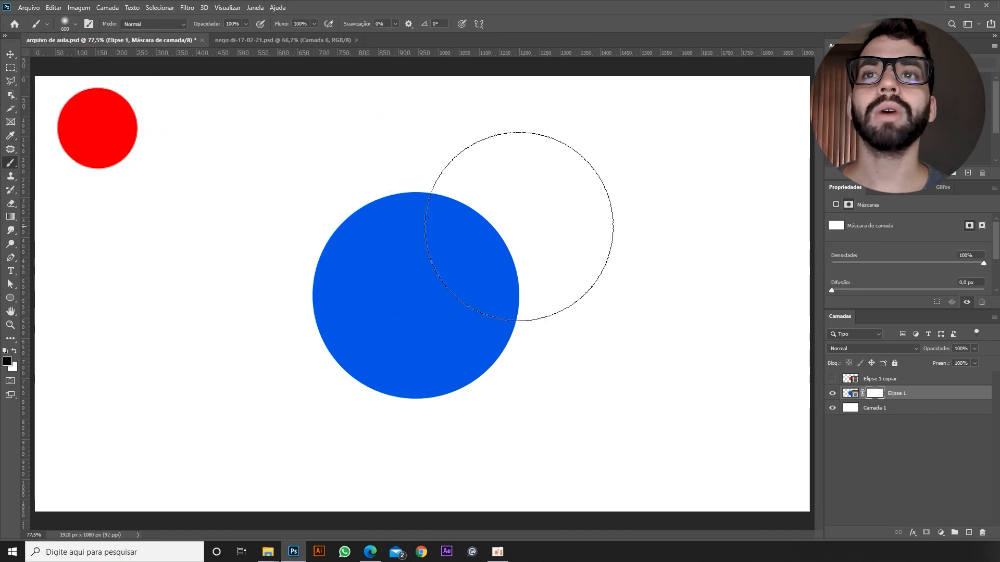
drag(521, 226, 609, 299)
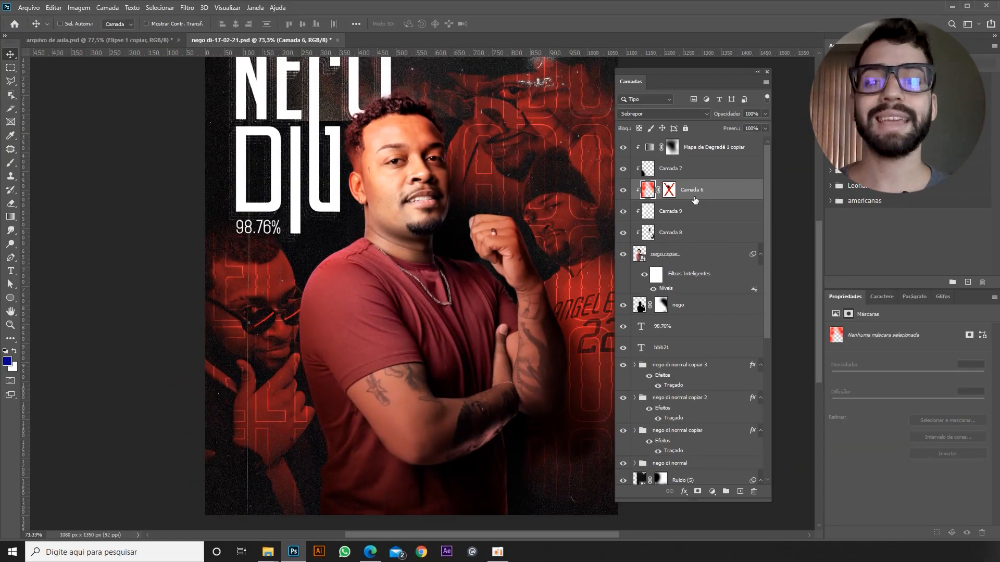
In the nego di poster, enable the Camada 6 layer mask and select the mask of Mapa de Degradê 1 copiar
click(665, 189)
click(668, 146)
click(672, 147)
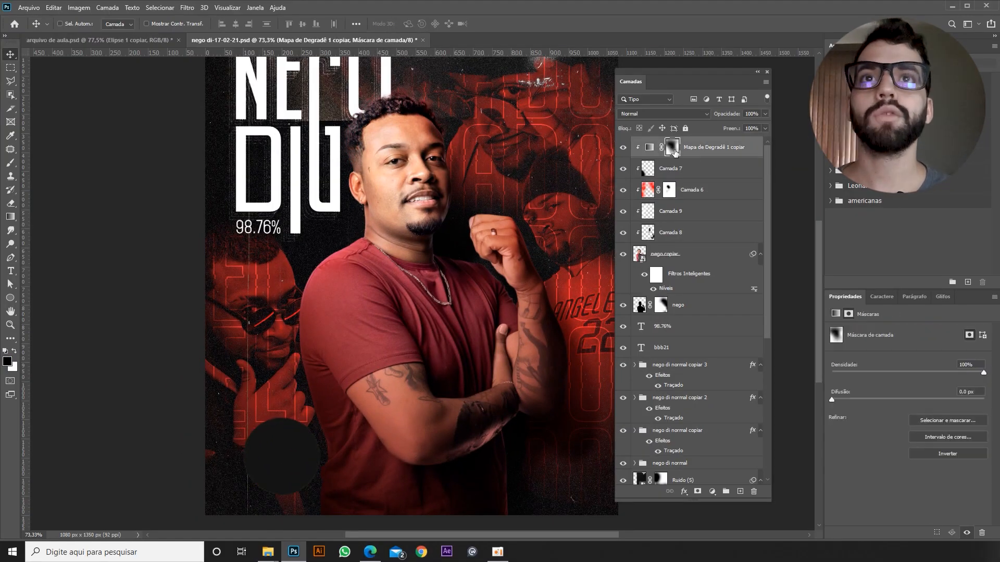
Disable the gradient map's mask, release the layer from its clipping mask and clip it back again
shift+click(672, 147)
key(ctrl+alt+g)
scroll(475, 194, down, 1)
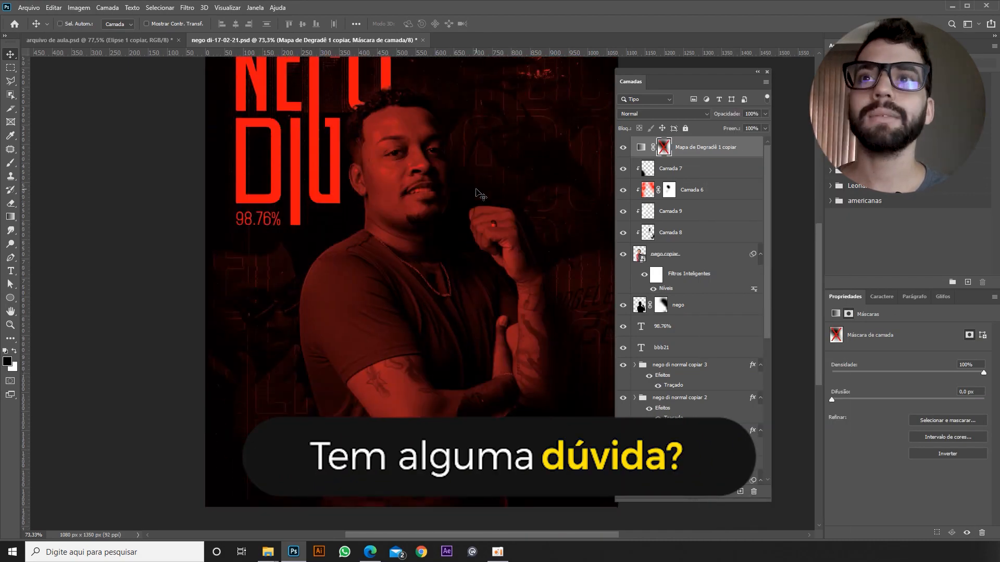
scroll(475, 194, up, 3)
key(ctrl+alt+g)
Delete the layer mask of Mapa de Degradê 1 copiar and add a new blank one
right_click(671, 151)
click(700, 170)
click(701, 492)
Paint black over the man on the gradient map's mask with a 700 px soft brush at 100% opacity
key(b)
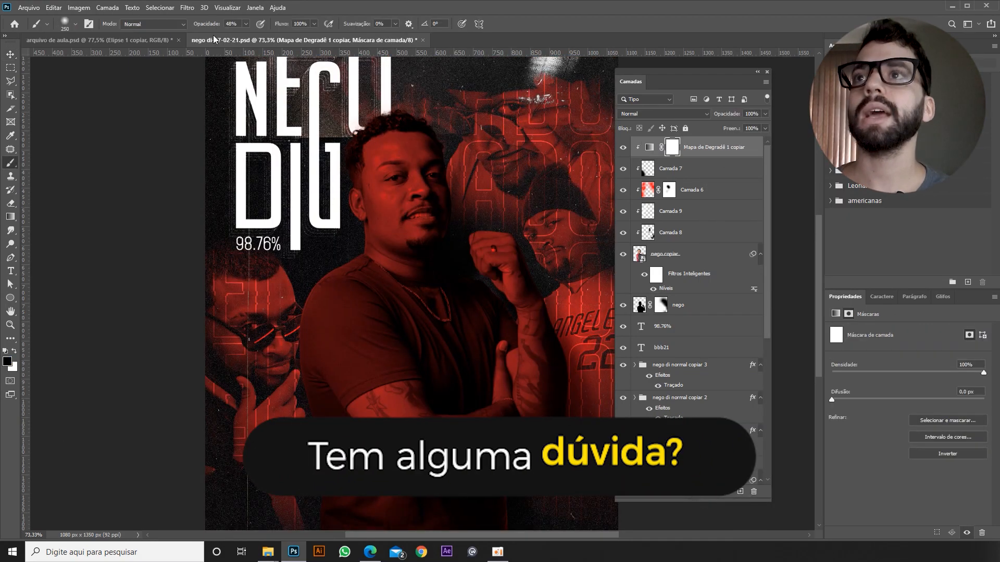
click(74, 24)
mouse_move(411, 133)
mouse_down()
mouse_move(433, 138)
mouse_move(427, 354)
mouse_up()
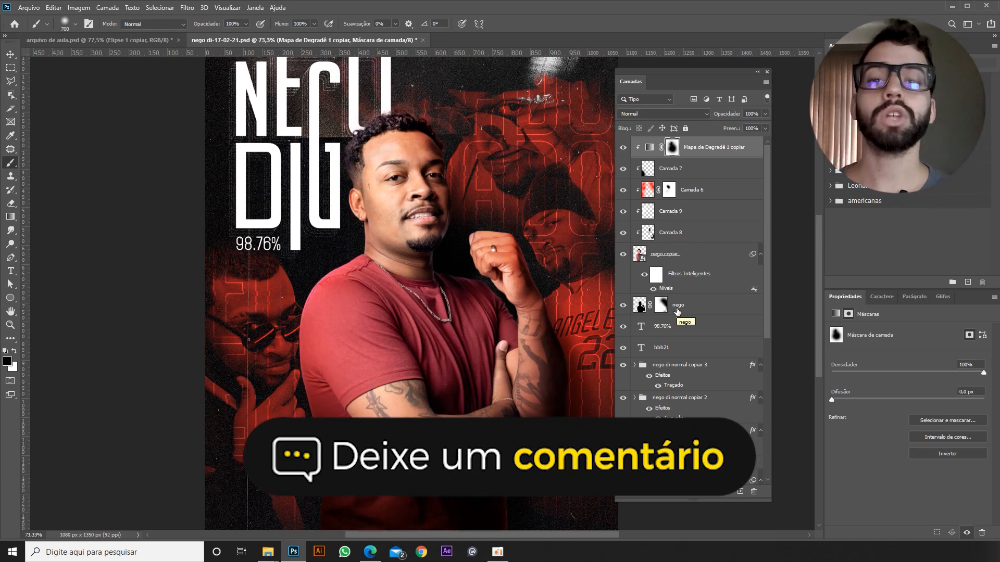
Add a Levels adjustment layer with input levels 59, 1.00 and 200 and brush over the man on its mask
click(713, 492)
click(752, 356)
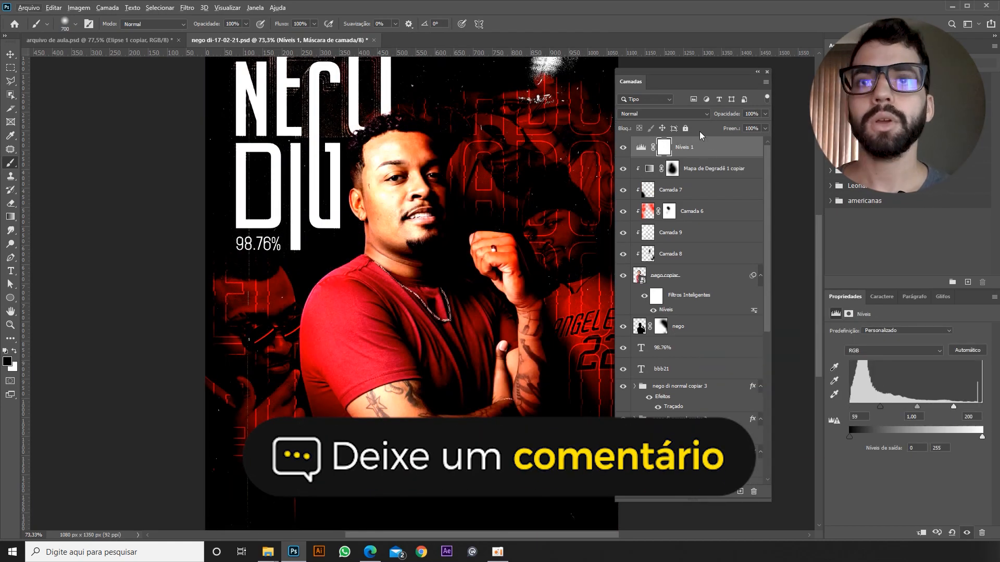
alt+click(676, 152)
mouse_move(408, 177)
mouse_down()
mouse_move(415, 171)
mouse_move(443, 338)
mouse_up()
key(Delete)
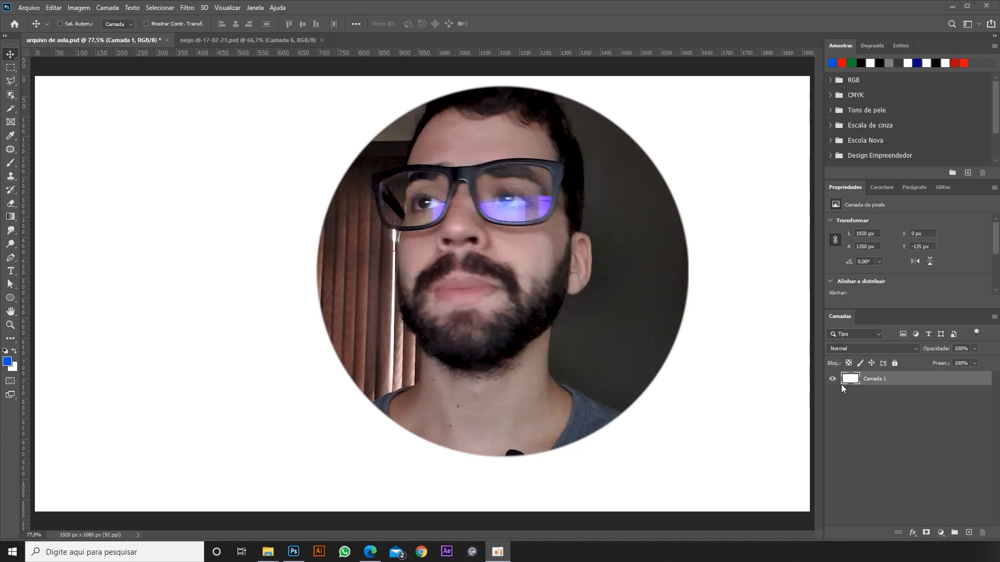
In arquivo de aula.psd, draw a circle about 512 px wide with a blue fill and no stroke
click(10, 298)
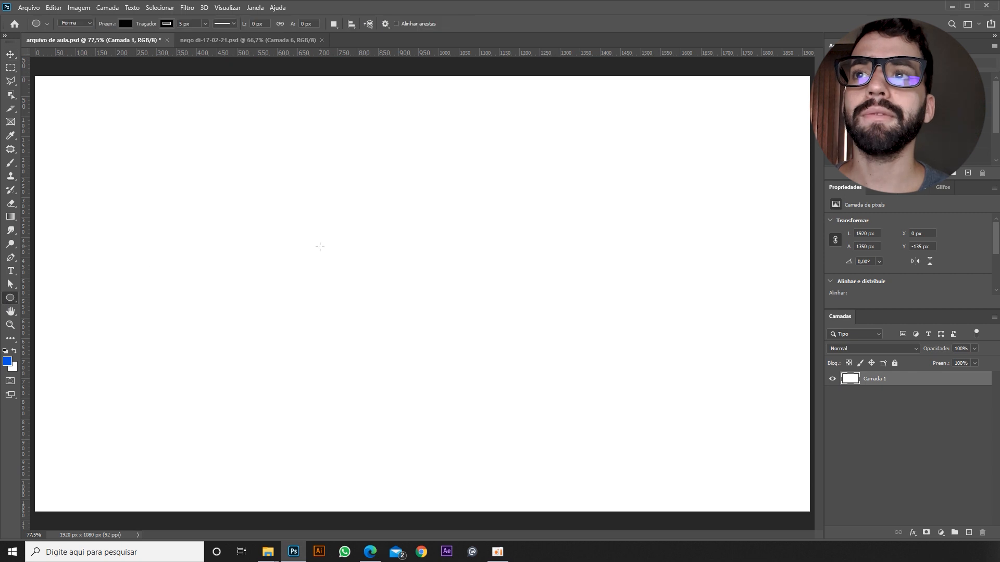
drag(195, 192, 439, 399)
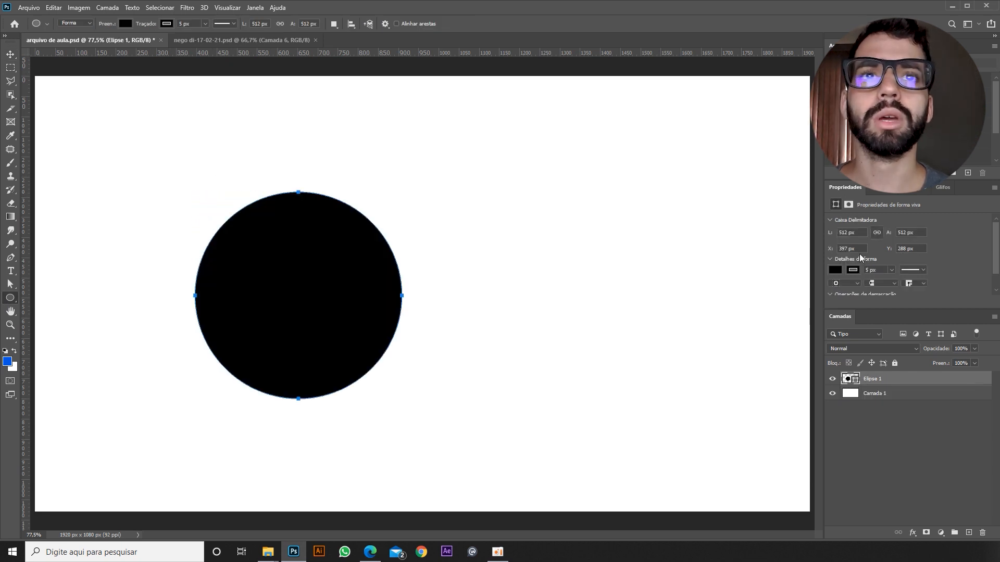
click(852, 270)
click(840, 290)
click(835, 269)
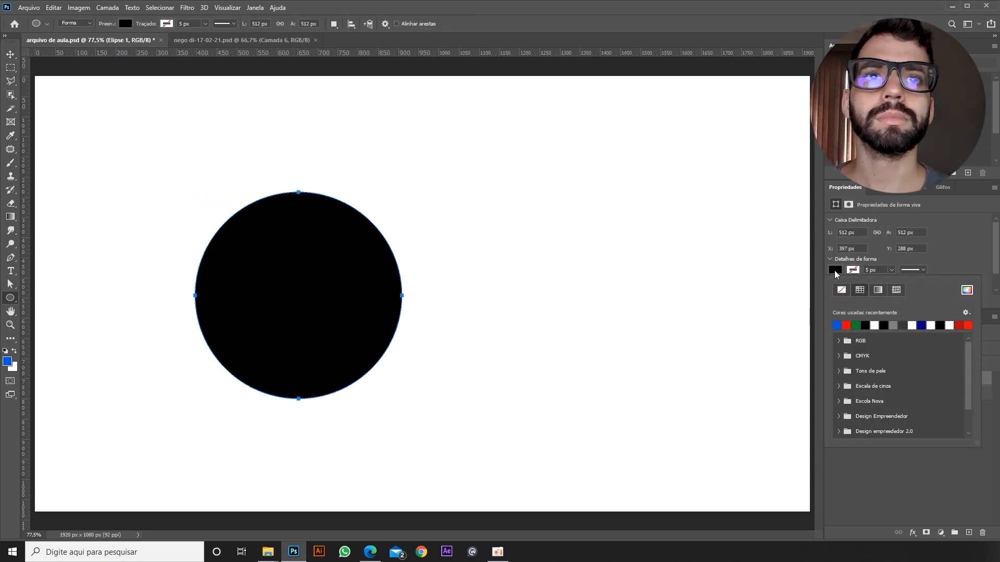
click(837, 325)
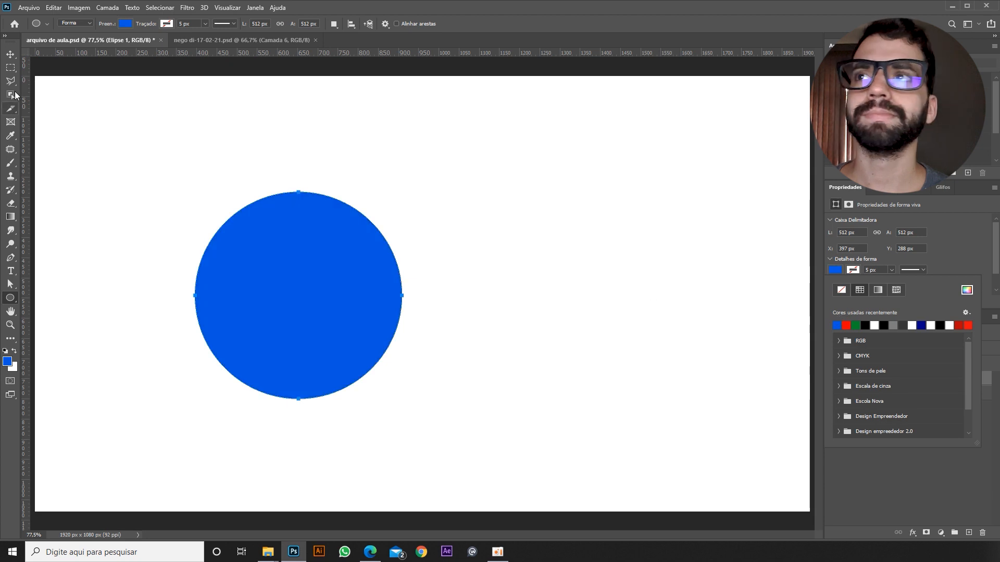
Duplicate the blue circle and move the copy about 280 px to the right so the two overlap
click(10, 55)
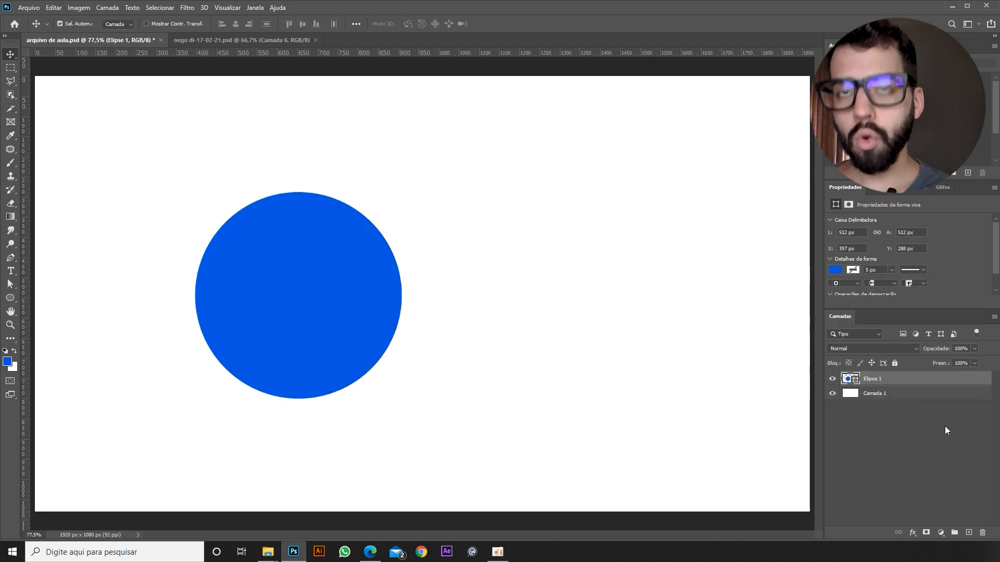
key(ctrl+j)
drag(258, 282, 372, 299)
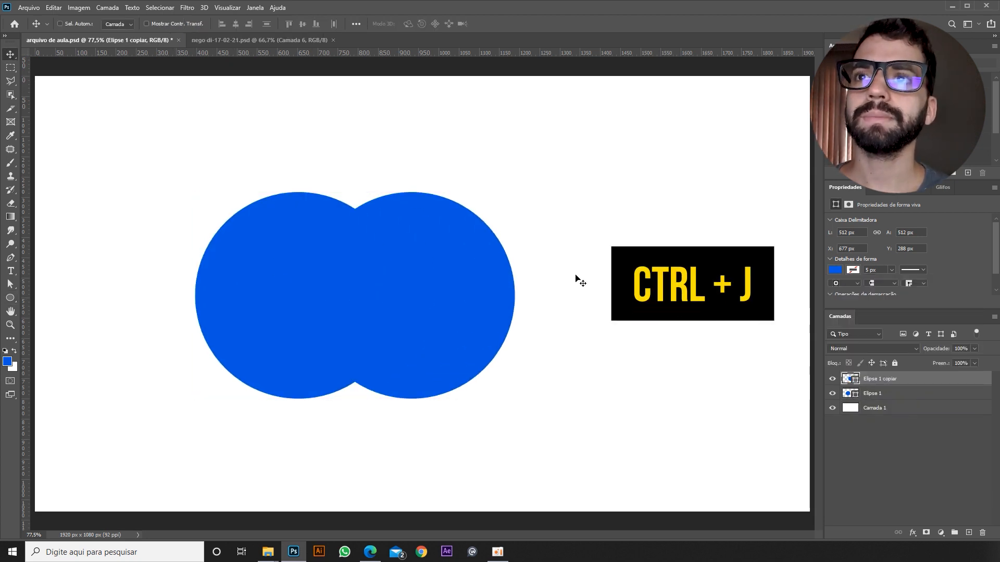
Fill the copied circle with red and move both circles about 140 px to the right
click(839, 270)
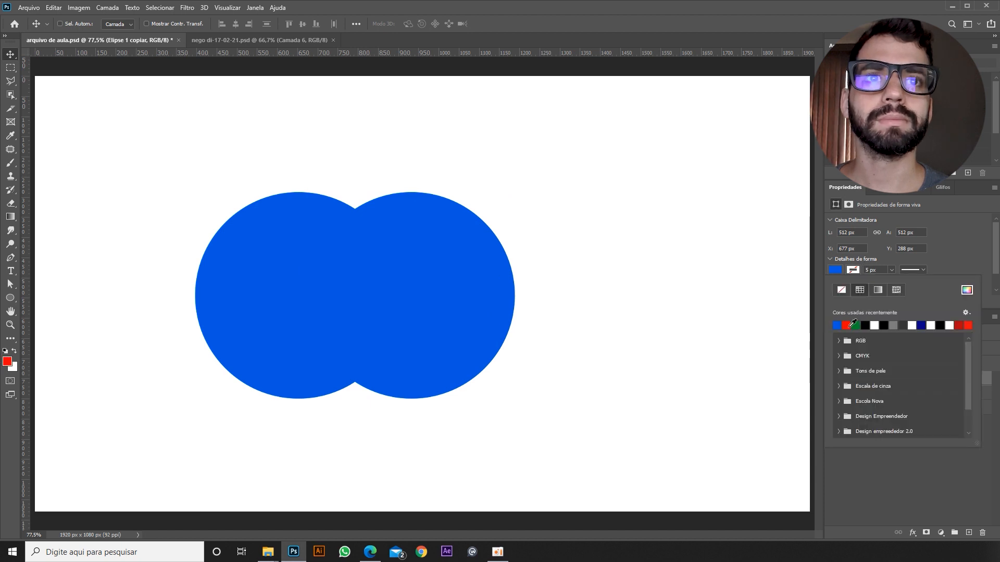
click(849, 325)
drag(433, 310, 489, 313)
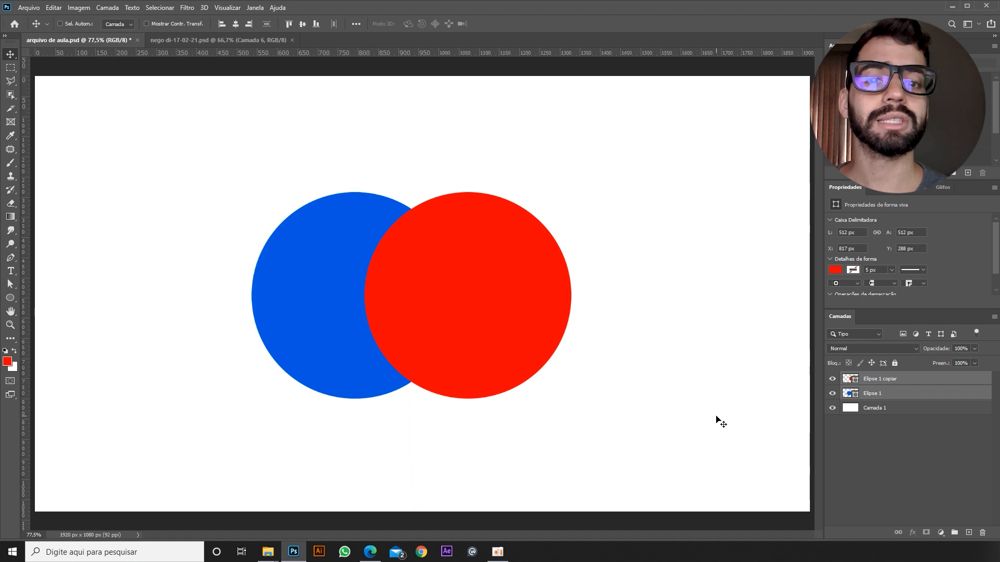
Hide the red circle's layer and move the blue circle right to about X 688 px
click(831, 378)
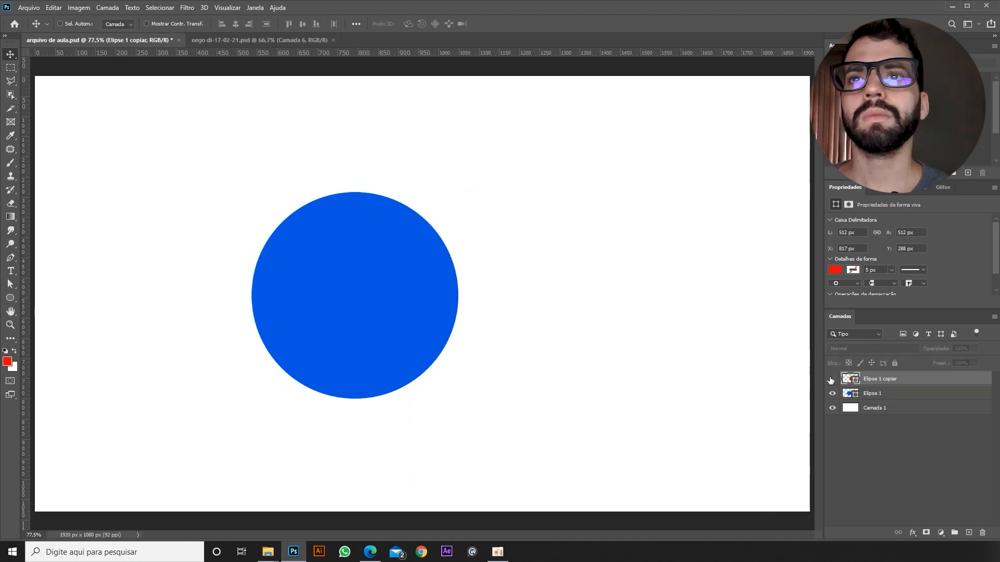
click(911, 399)
drag(386, 285, 446, 297)
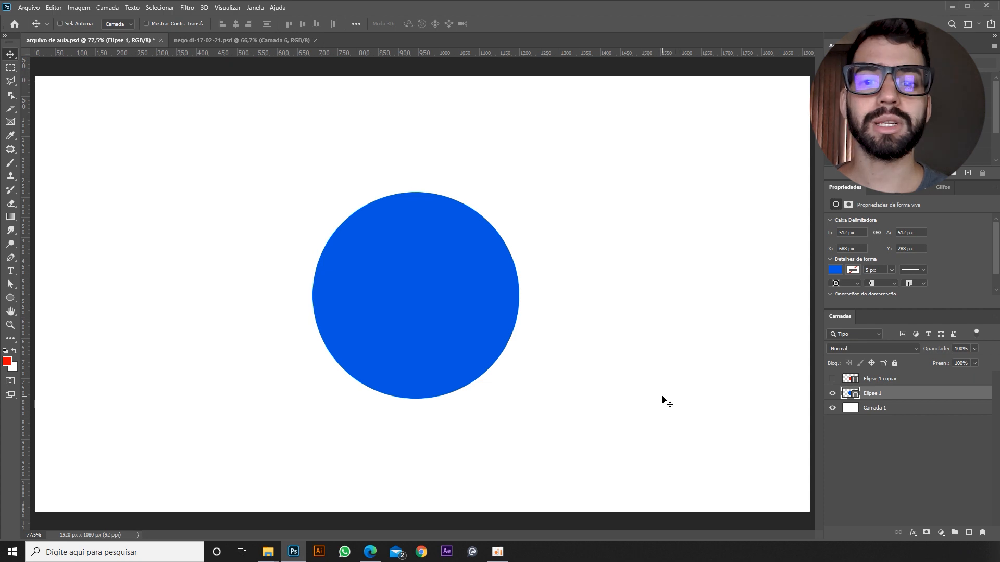
Rasterize the blue circle's layer and erase its upper-right part with the 400 px hard Eraser
right_click(877, 398)
click(932, 260)
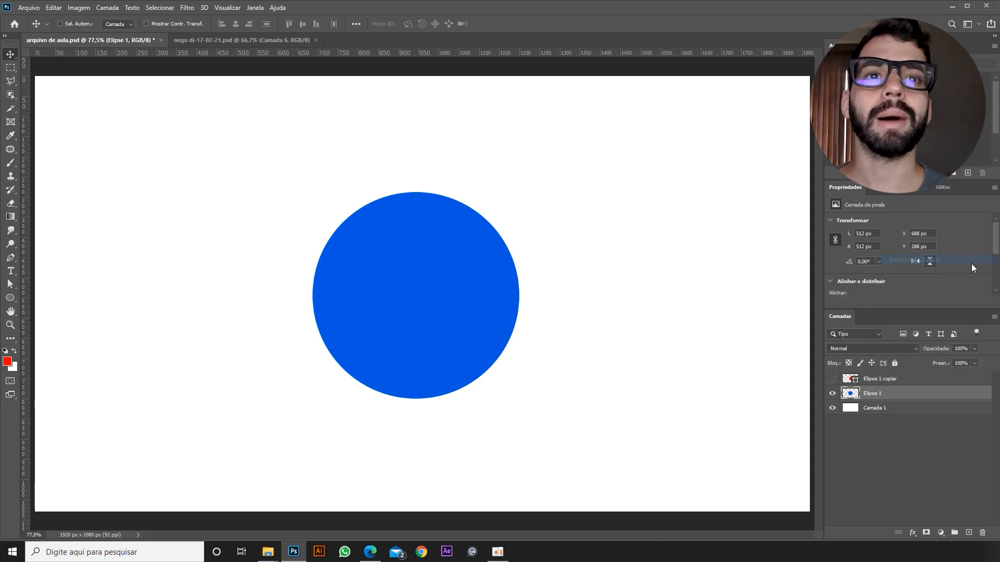
key(e)
click(497, 263)
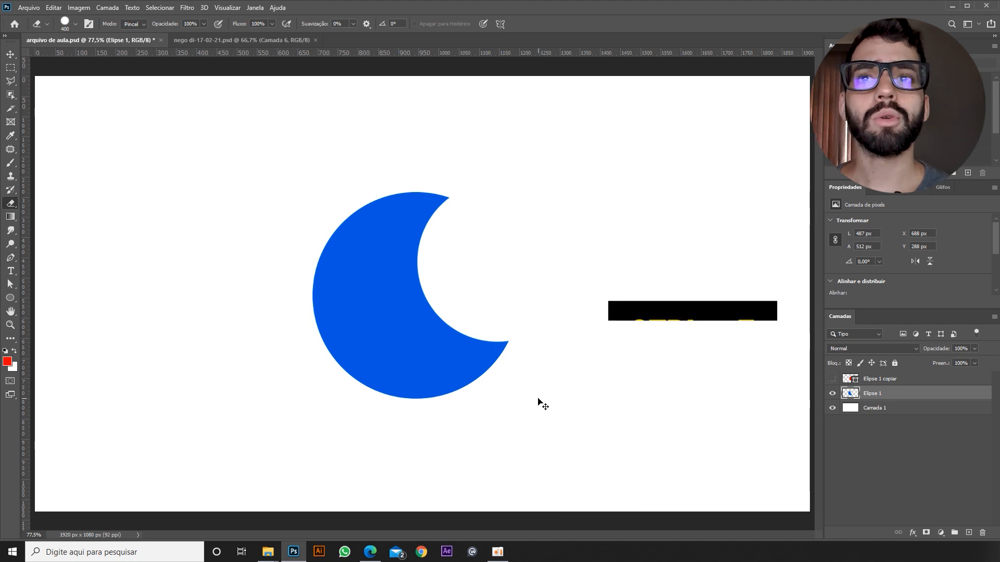
Undo the erasing and the rasterizing of the blue circle's layer and return to the Move tool
key(ctrl+z)
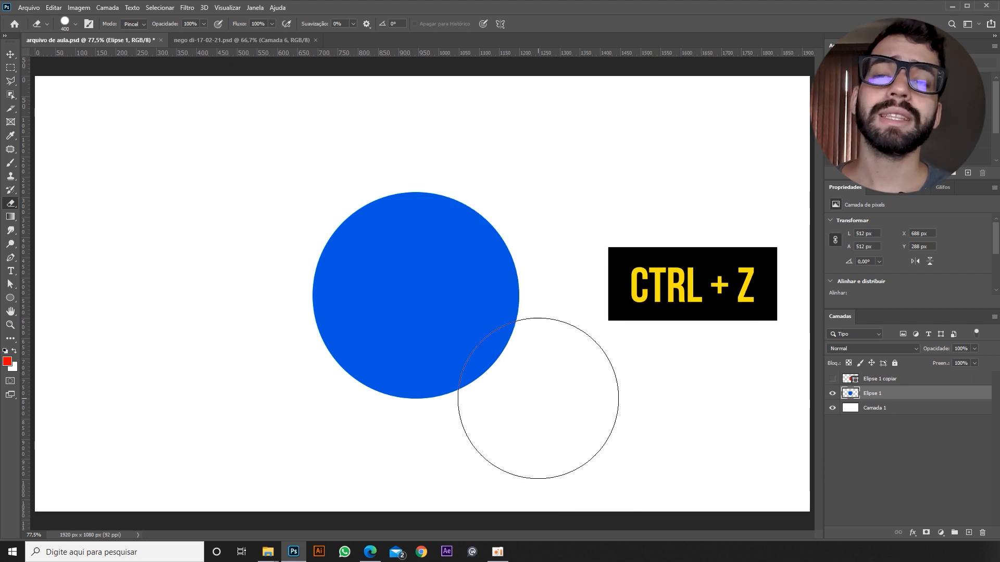
key(ctrl+z)
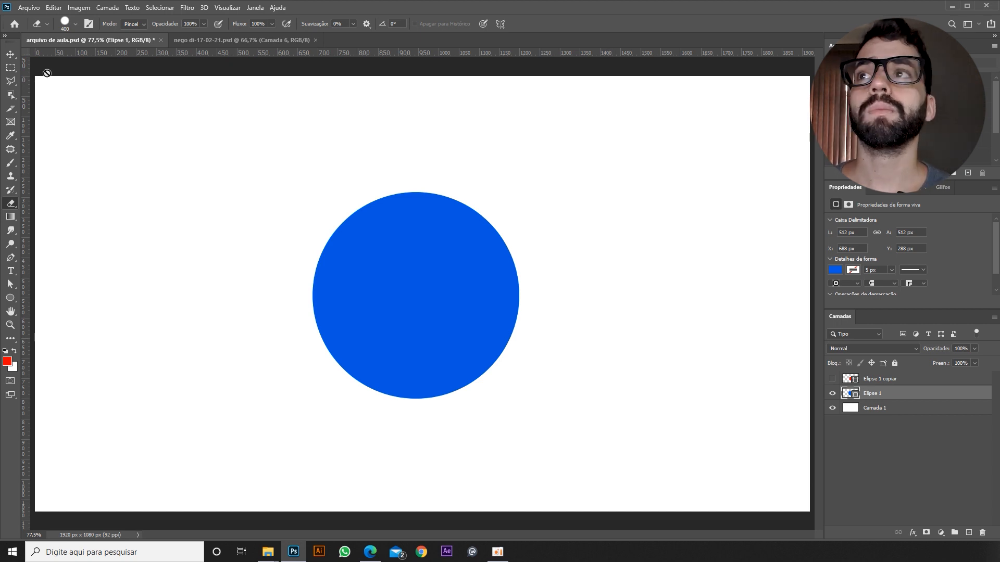
click(11, 56)
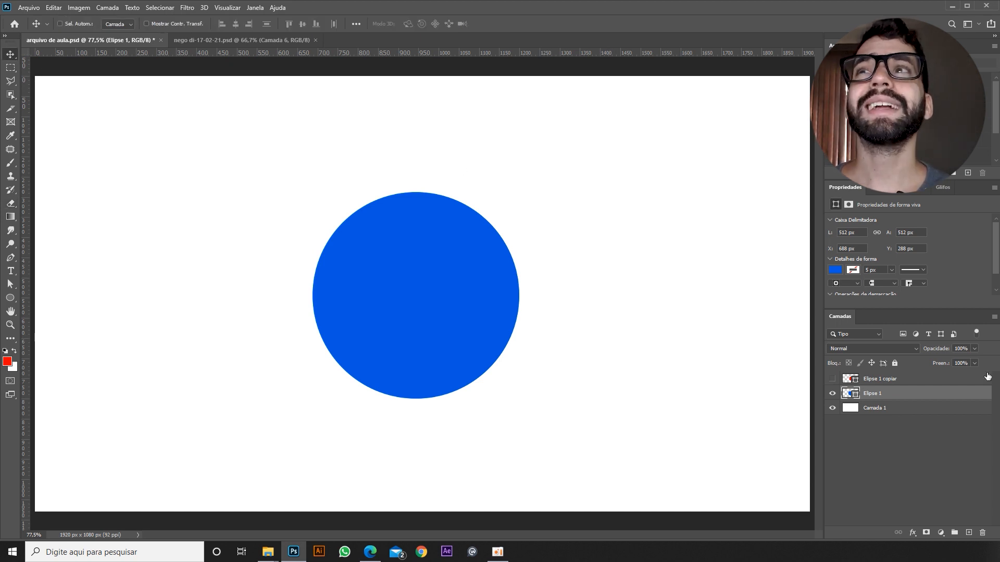
Add a layer mask to the Elipse 1 layer and select it
click(925, 533)
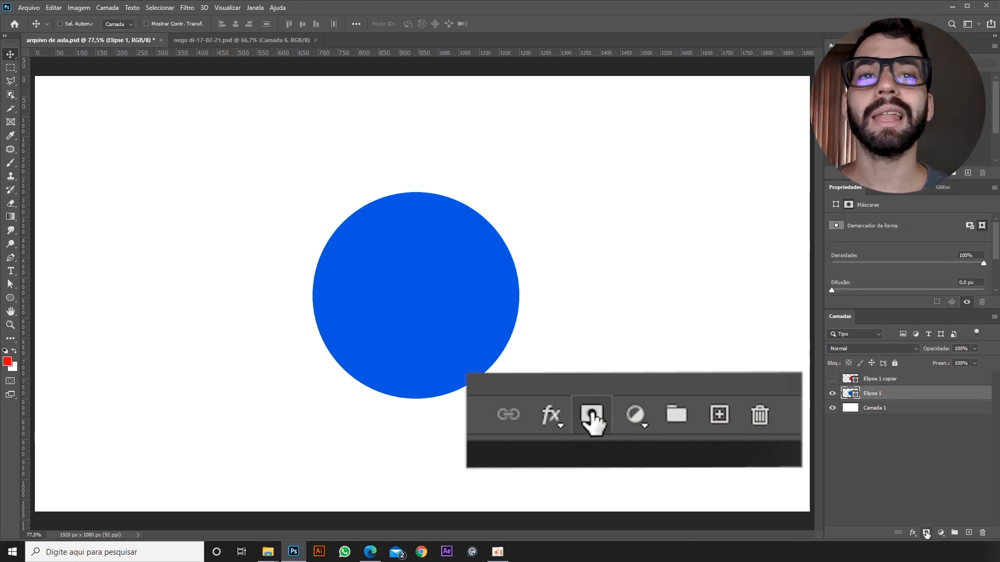
click(926, 533)
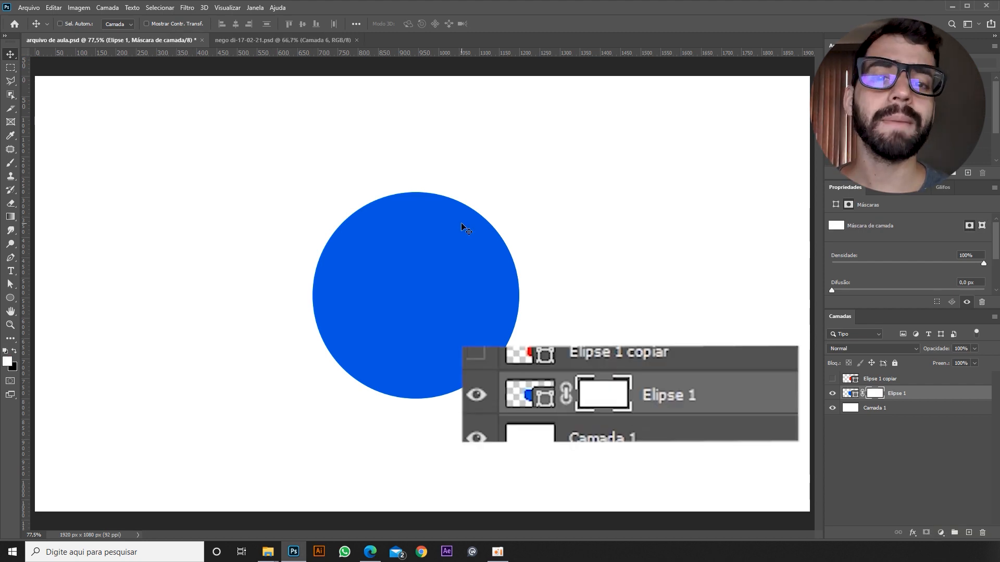
mouse_move(876, 394)
mouse_down()
mouse_move(874, 376)
mouse_move(873, 400)
mouse_up()
Display the Elipse 1 mask alone on the canvas, then return to the normal view of the layer
alt+click(875, 395)
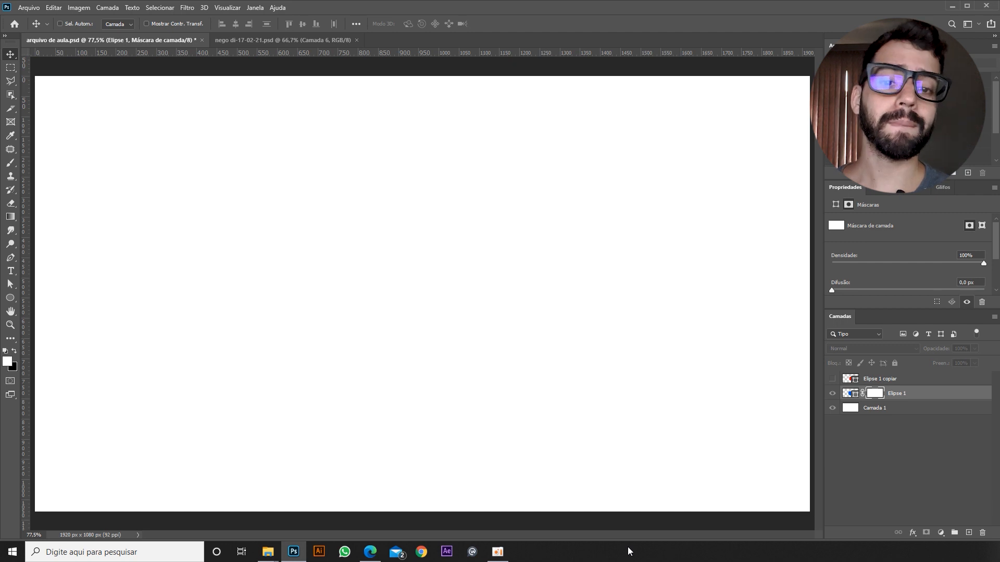
click(832, 394)
click(850, 393)
Paint black on the Elipse 1 mask with a 600 px full-hardness brush to hide the circle's upper-right part
key(b)
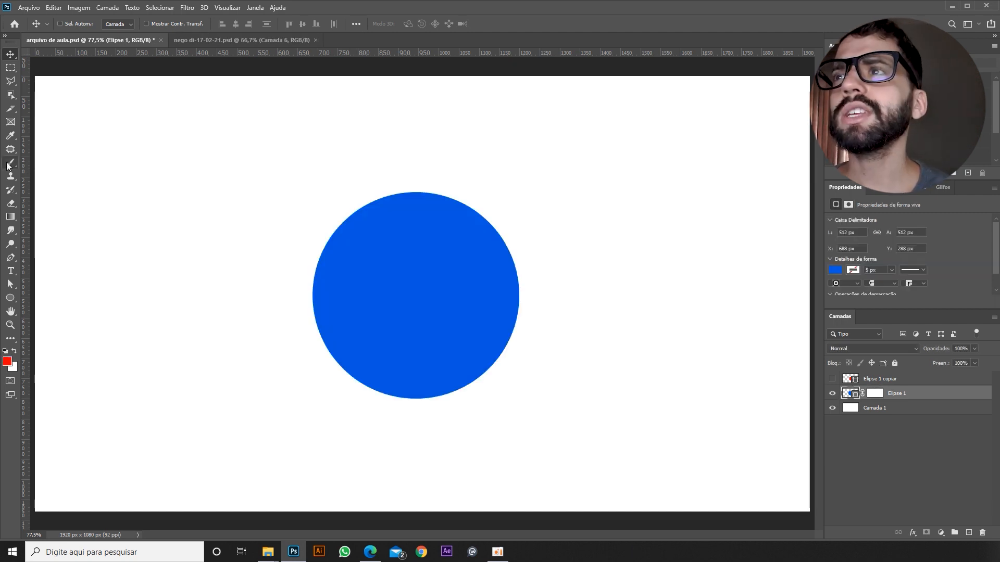
click(873, 396)
key(d)
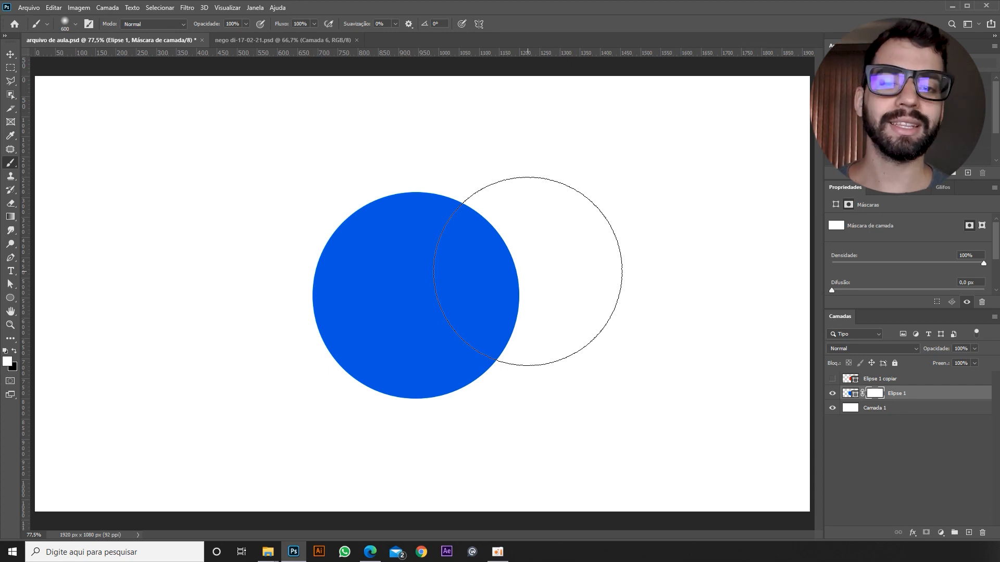
click(73, 25)
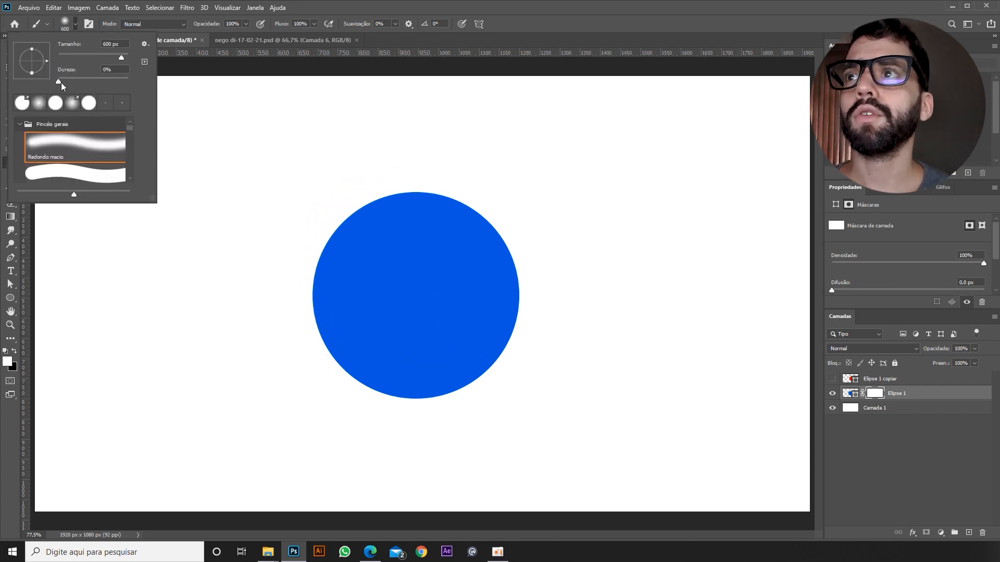
drag(60, 83, 134, 81)
click(598, 28)
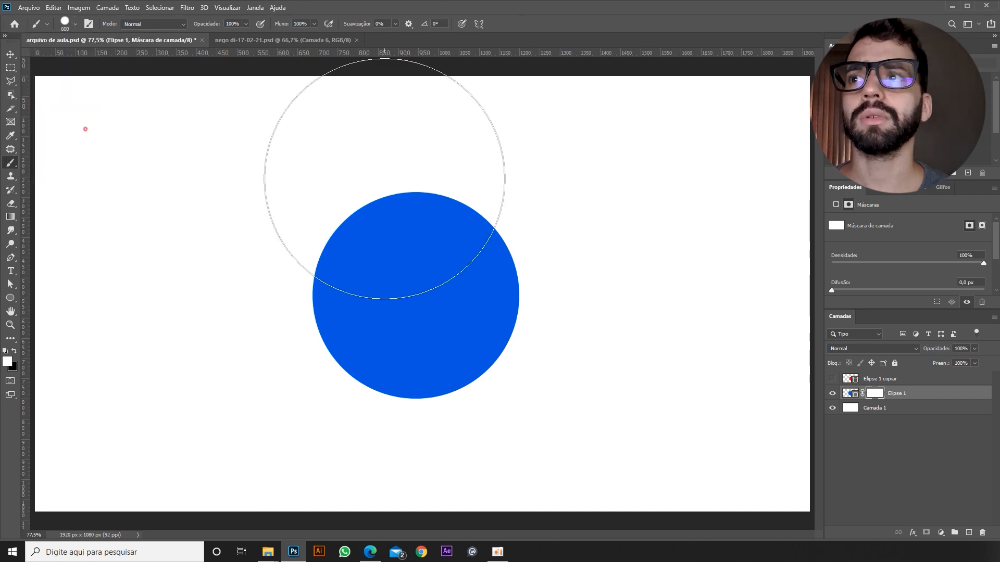
click(14, 351)
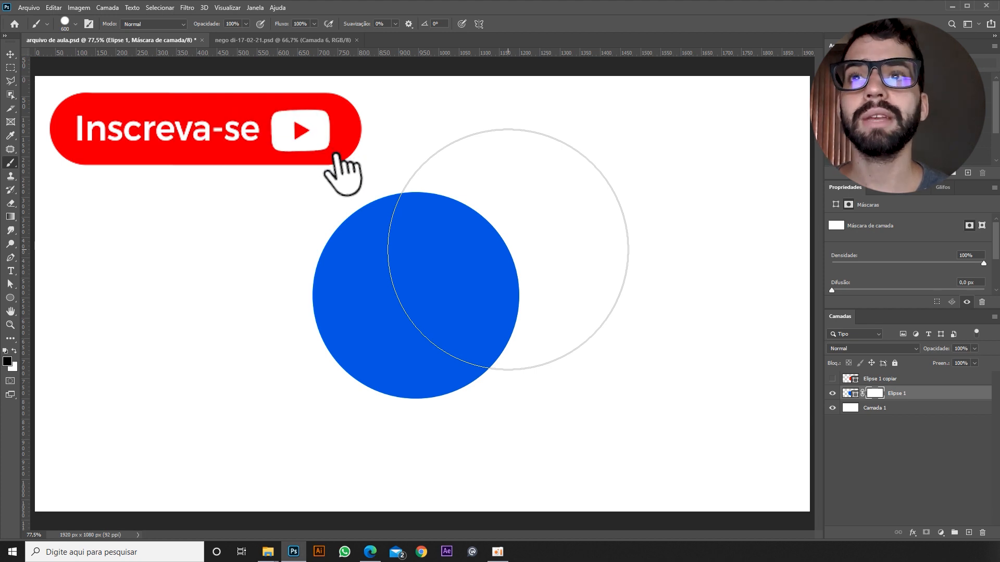
click(508, 249)
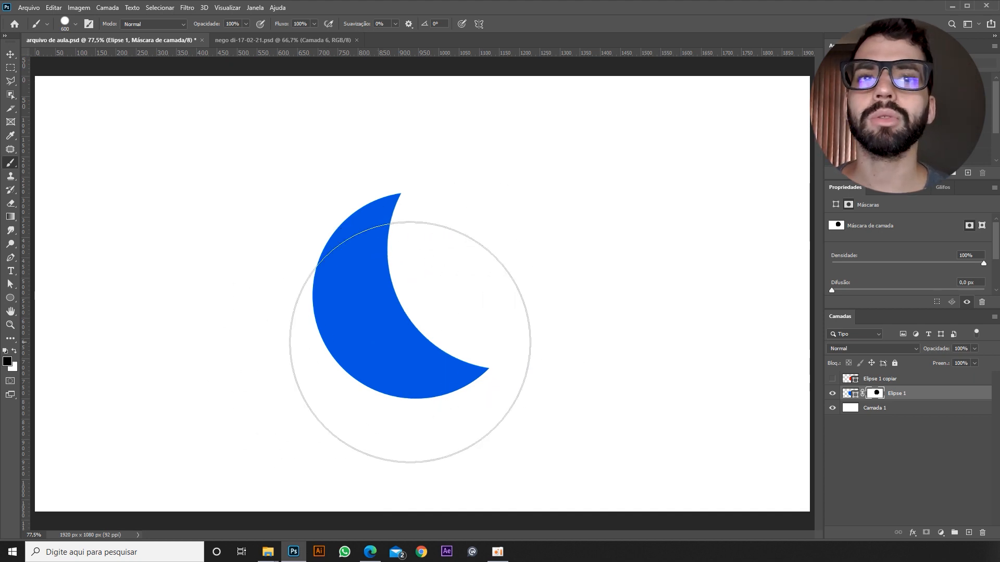
Delete the Elipse 1 layer mask and undo the deletion
right_click(878, 394)
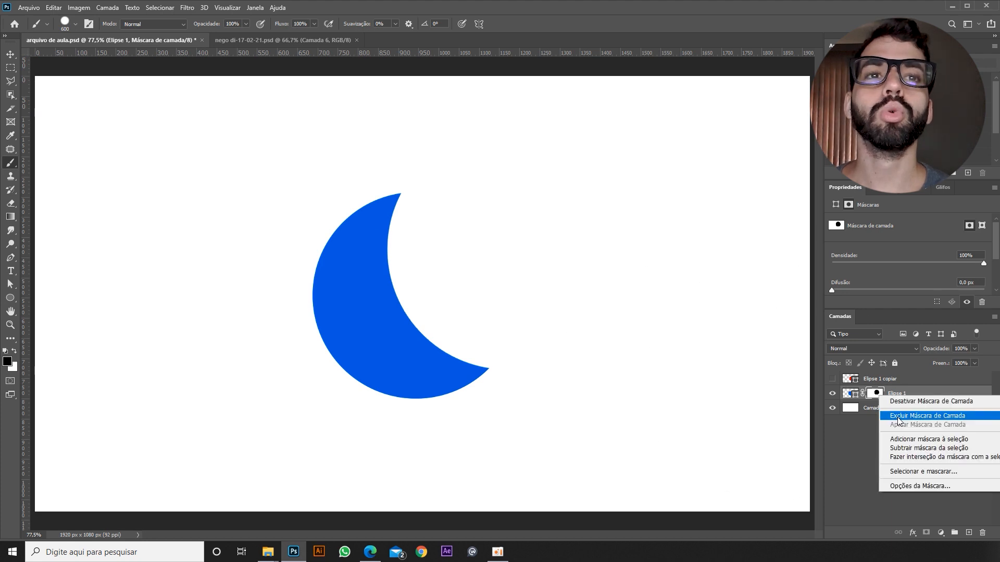
click(898, 417)
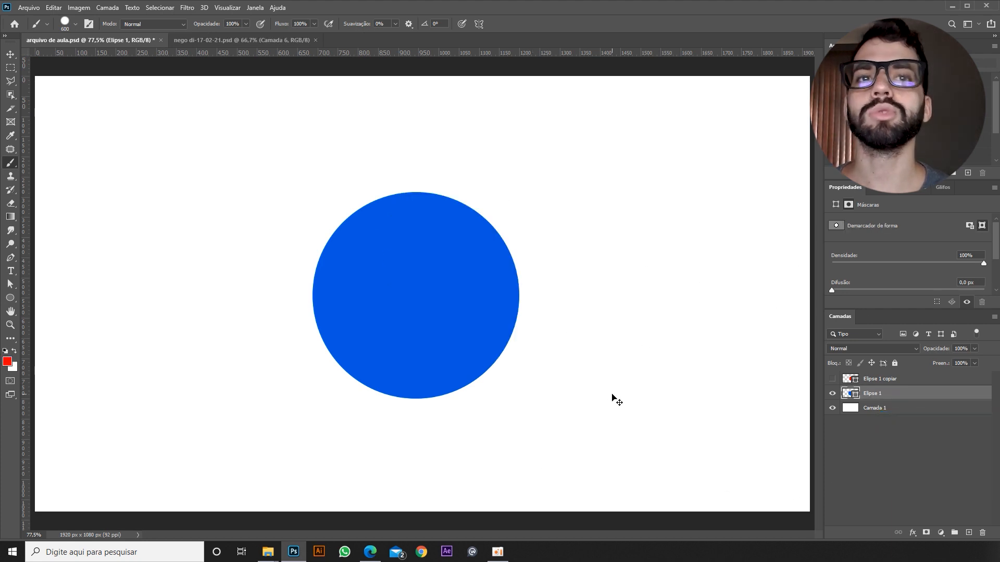
key(ctrl+z)
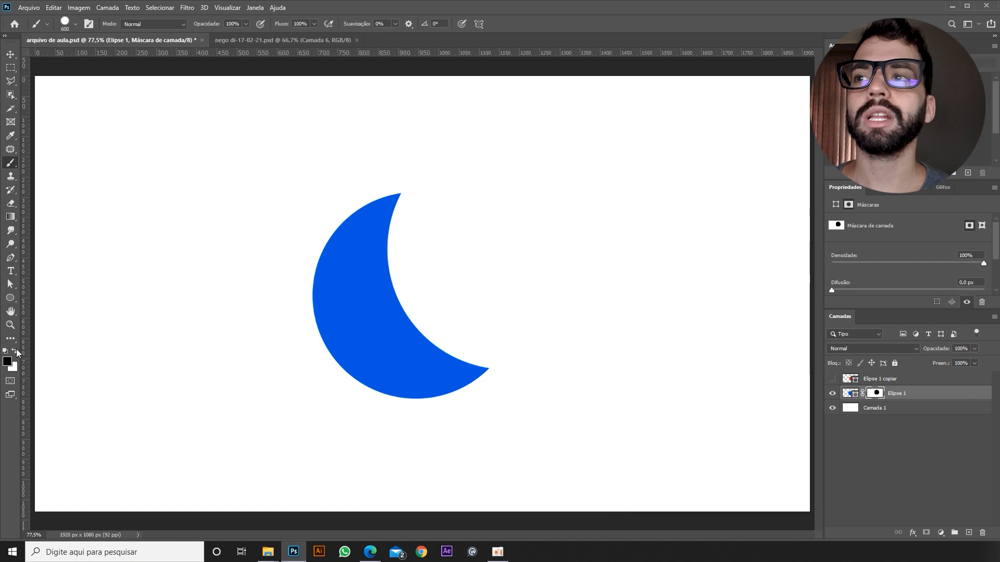
Paint white on the Elipse 1 mask to restore part of the hidden circle, check the mask alone and return to the normal view
click(14, 351)
drag(286, 413, 357, 379)
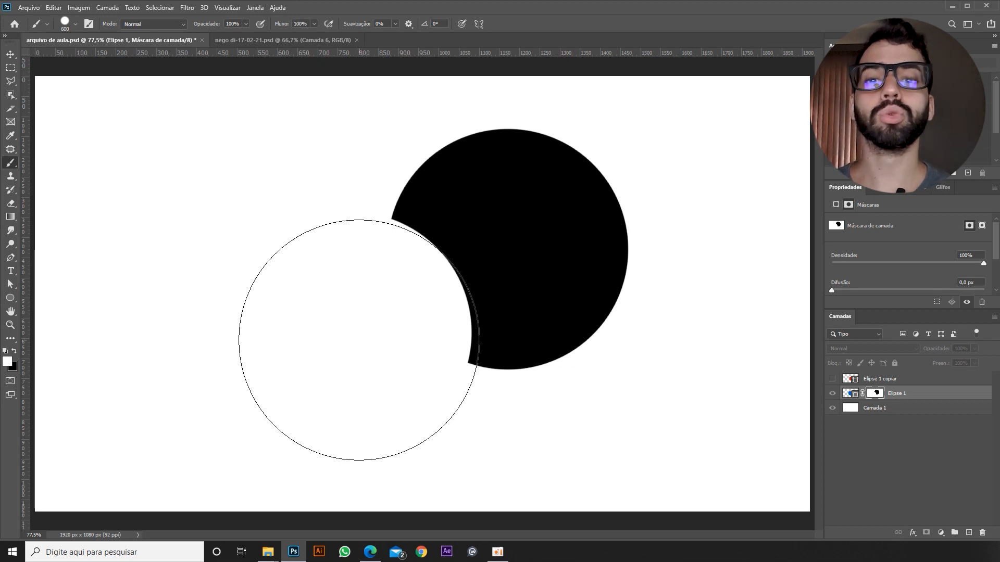
click(851, 394)
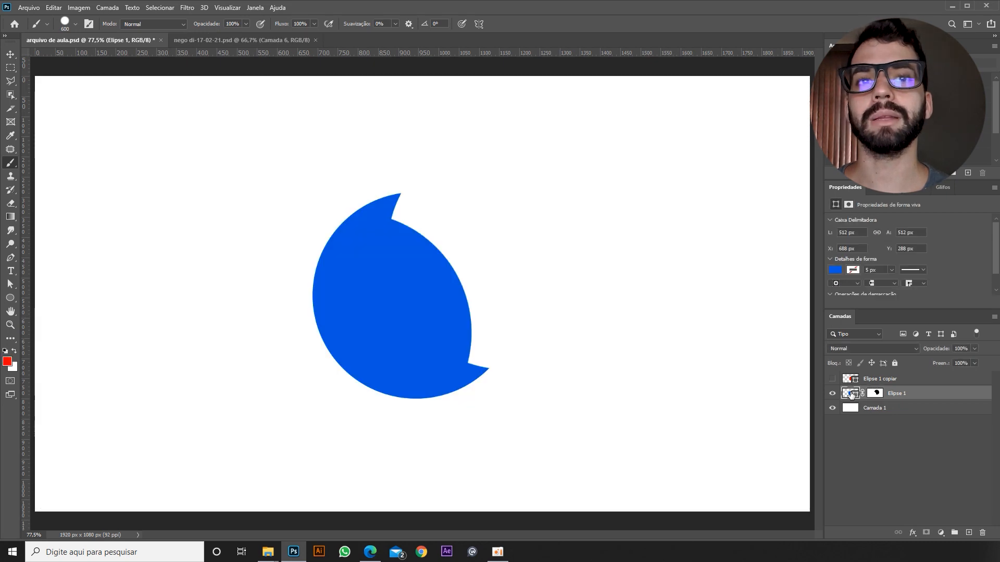
Delete the Elipse 1 layer mask and set the 600 px brush's hardness to 0%
right_click(875, 394)
click(887, 416)
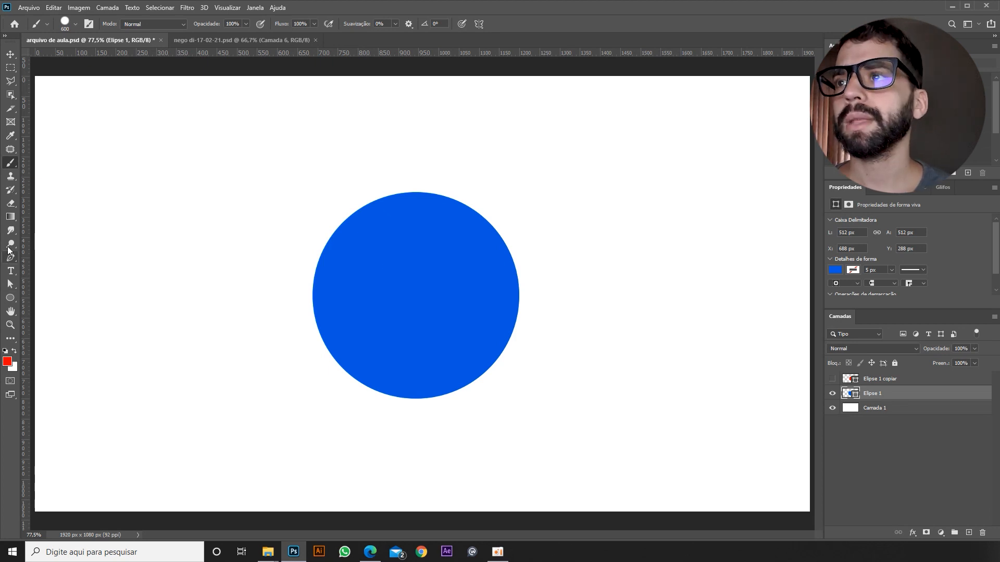
click(76, 24)
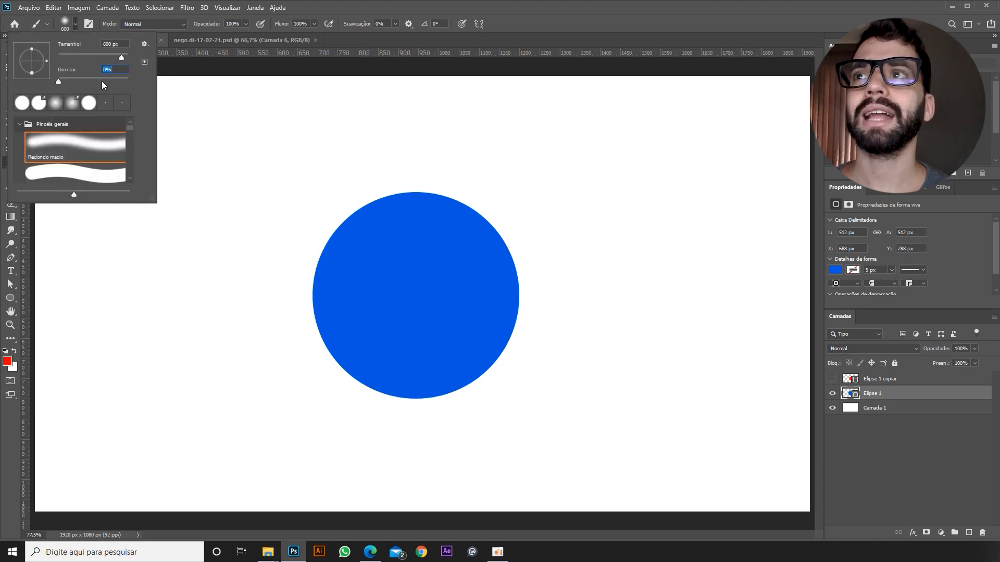
key(Return)
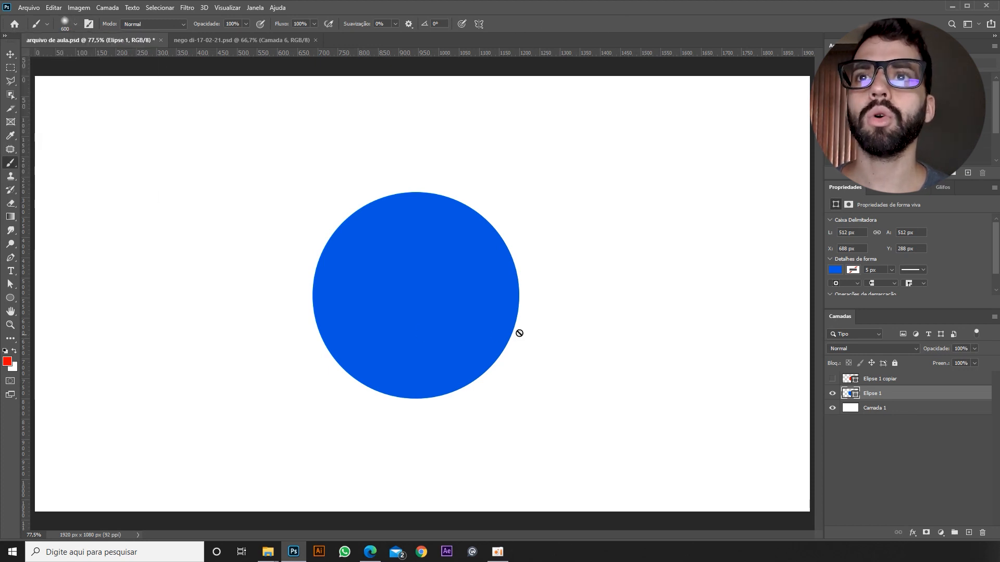
Add a new layer mask to Elipse 1 and paint one soft black spot on it to fade the circle's upper-right edge
click(925, 533)
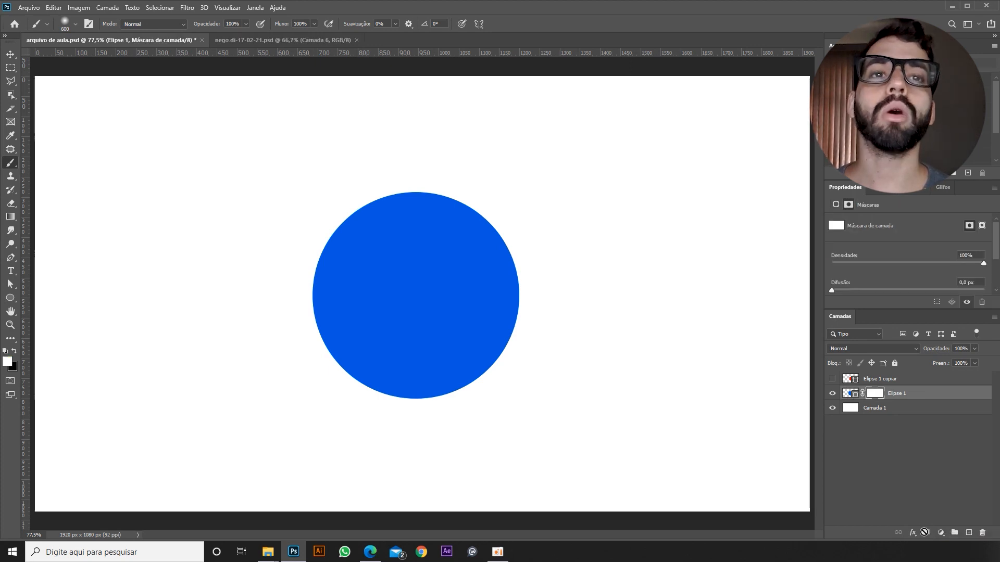
key(d)
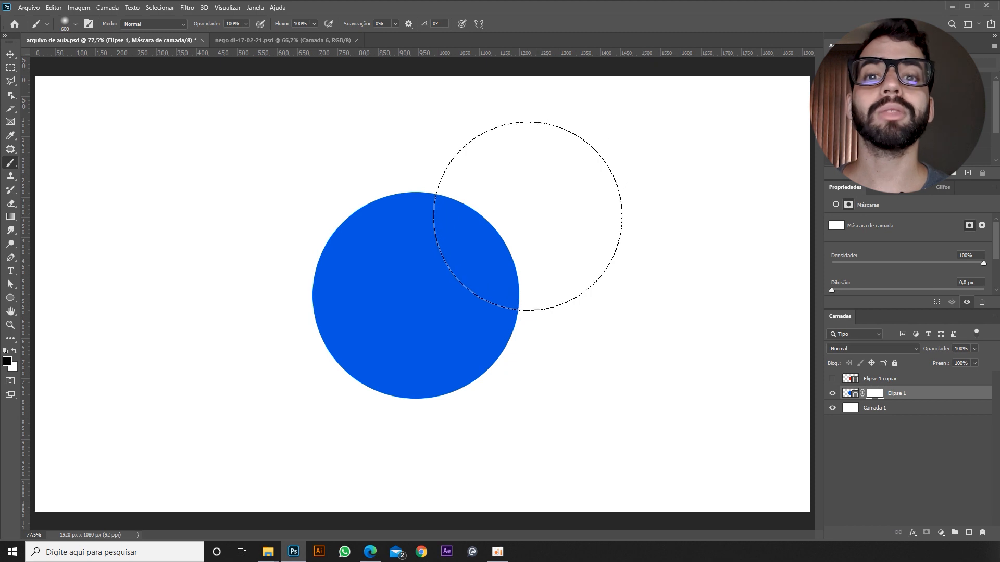
click(518, 227)
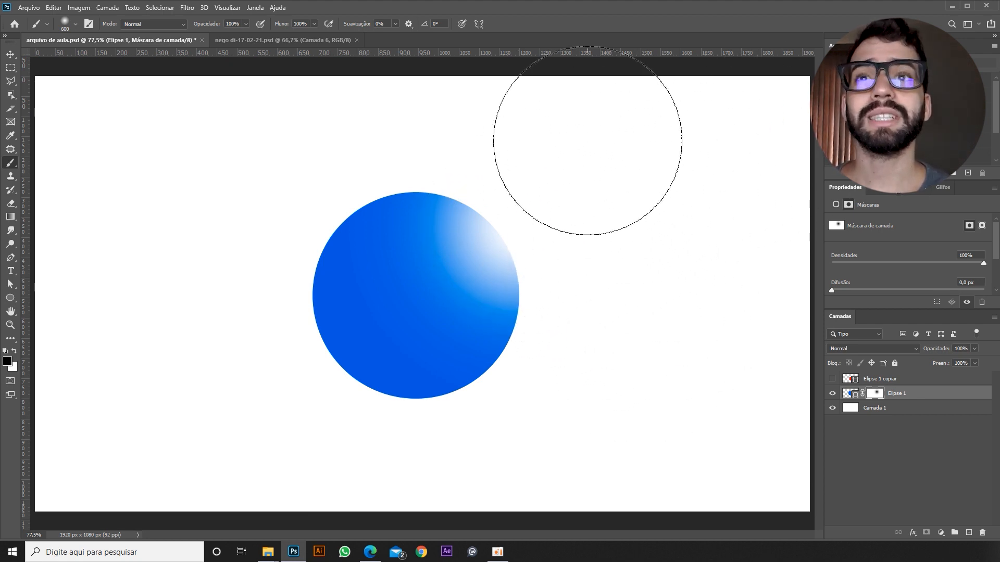
Invert the Camada 1 background to black to check the circle's faded edge, and invert it back to white
click(906, 409)
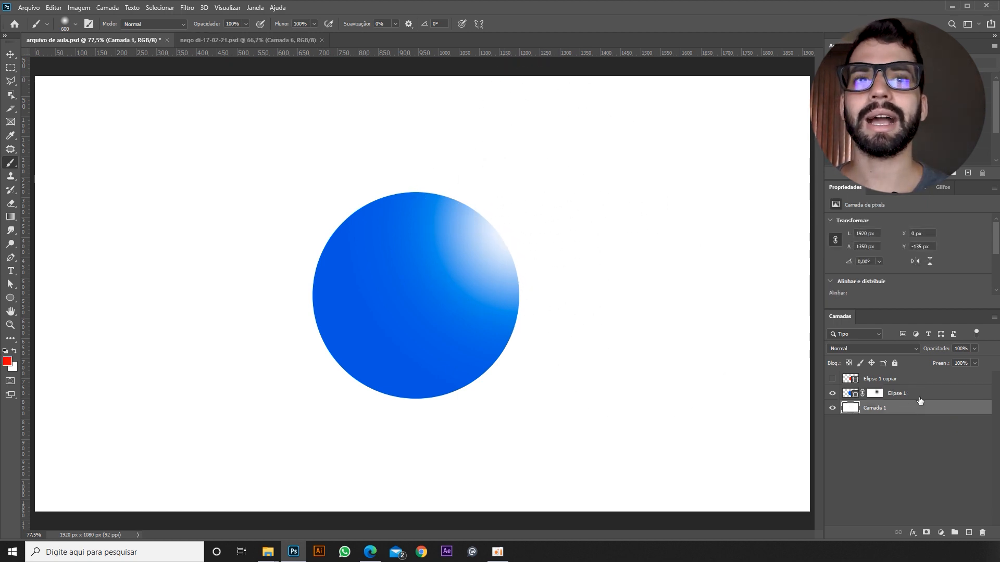
key(ctrl+i)
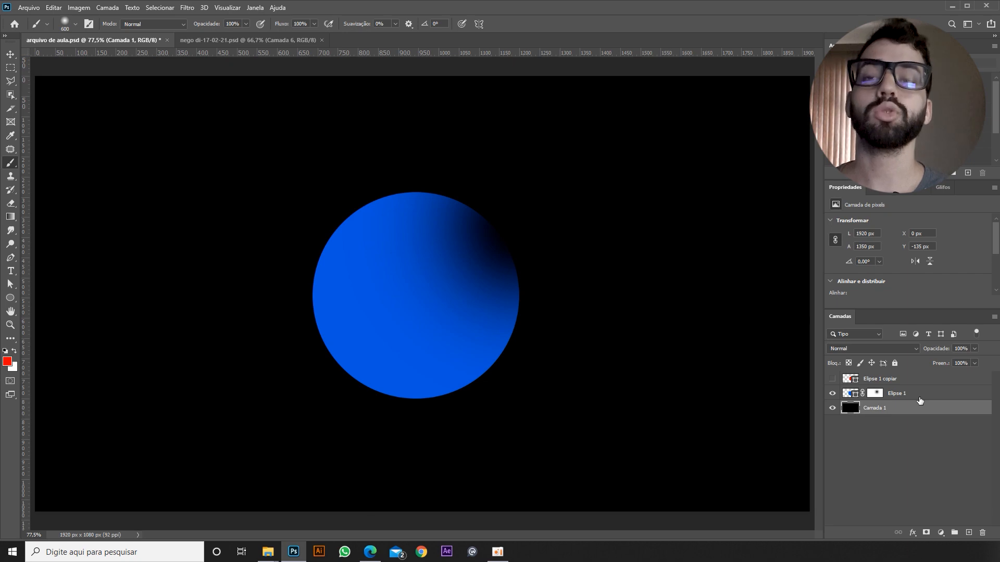
key(ctrl+i)
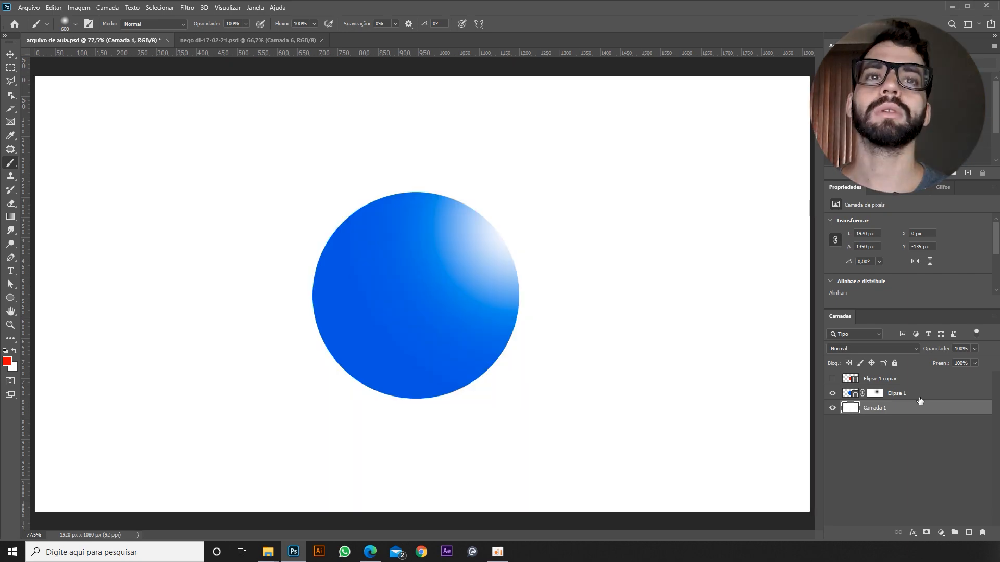
Display the Elipse 1 mask alone on the canvas to examine its soft gradient, and return to the normal view
alt+click(881, 398)
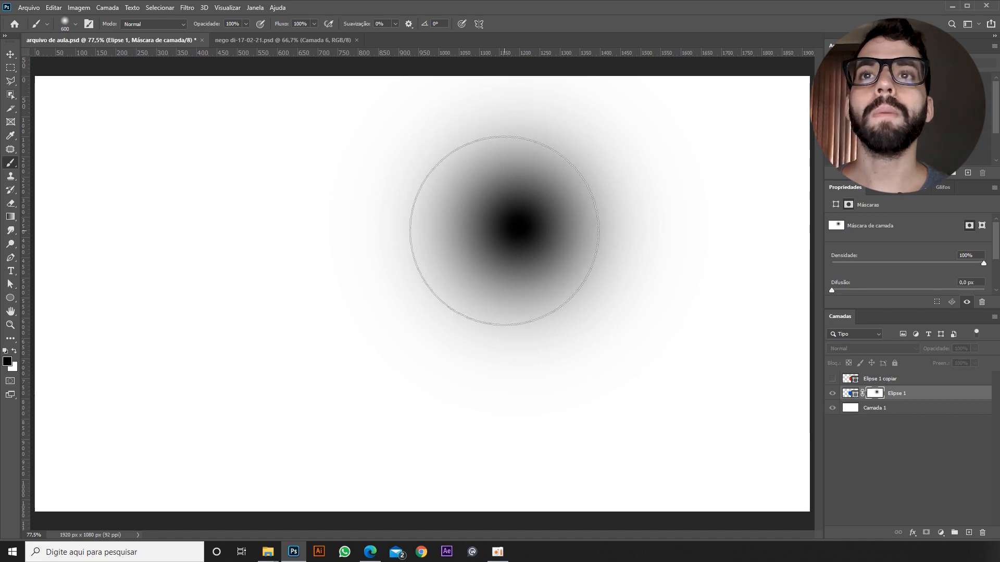
click(317, 234)
key(ctrl+z)
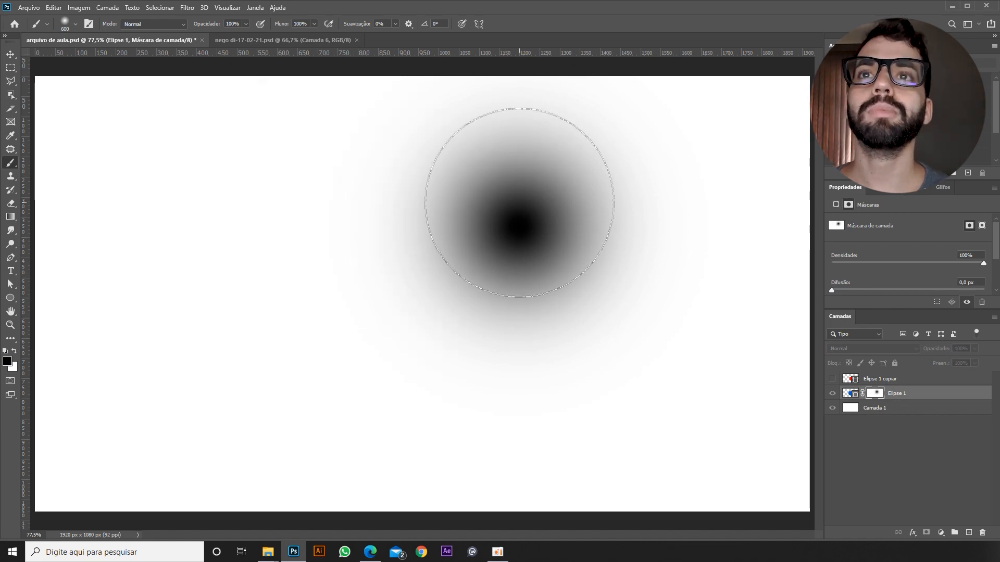
click(851, 393)
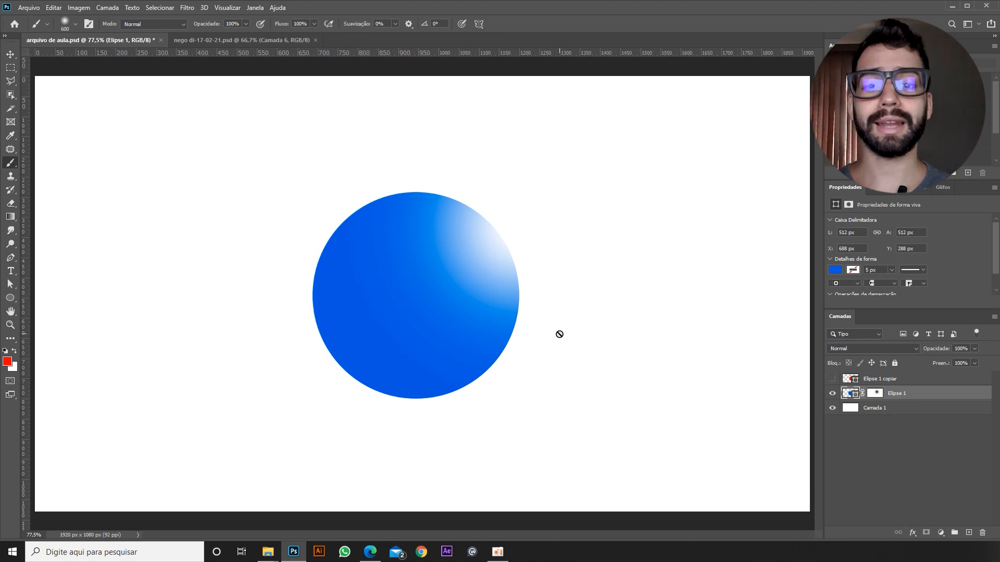
Delete the Elipse 1 layer mask and show the hidden Elipse 1 copiar layer
click(876, 394)
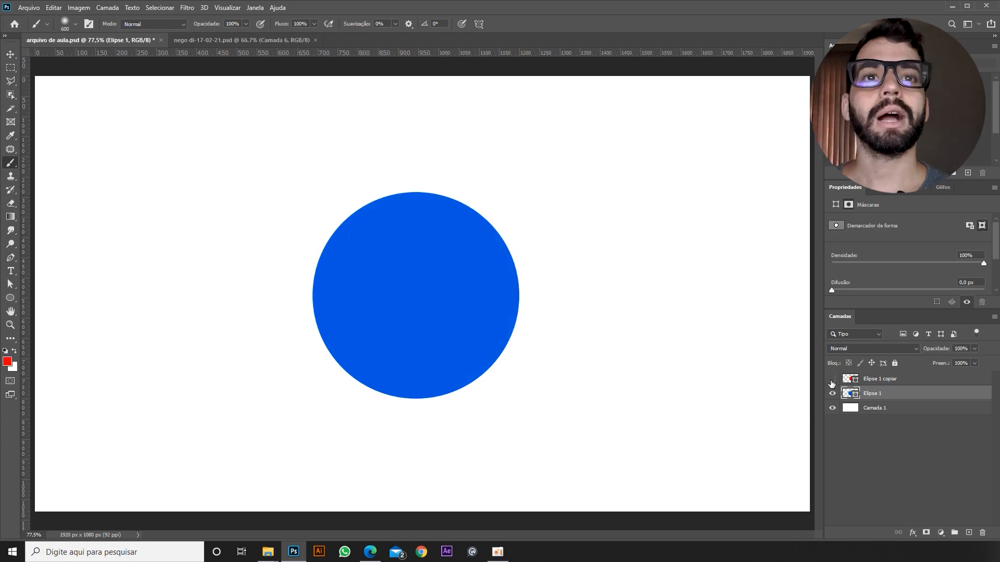
click(831, 380)
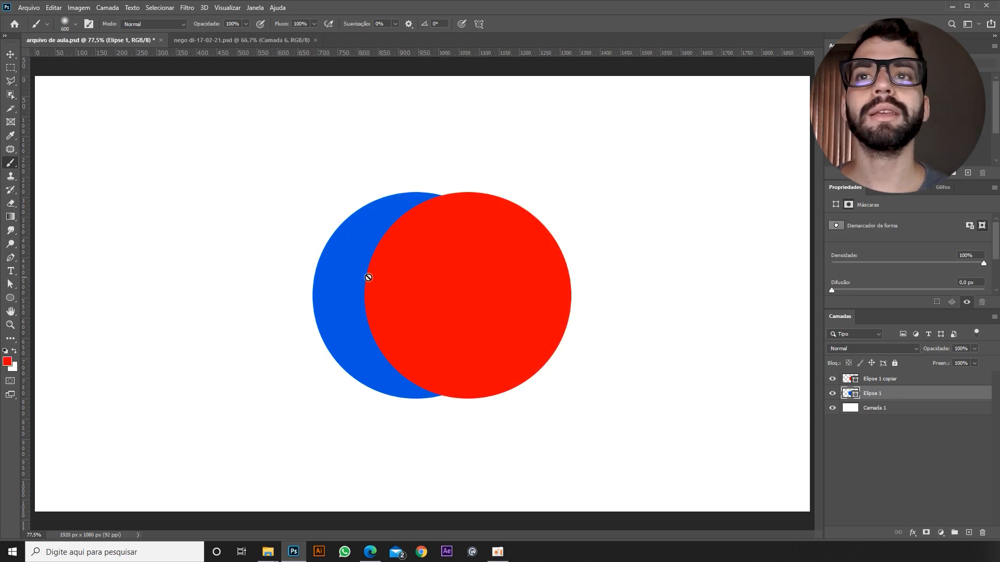
Move the blue circle horizontally to the left so it overlaps less with the red circle
click(10, 54)
drag(444, 256, 410, 256)
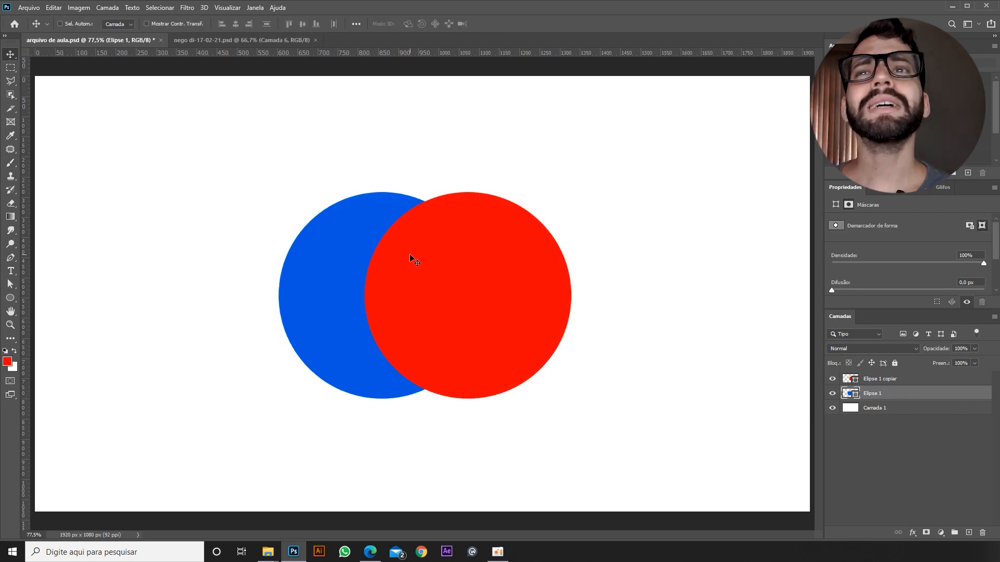
Add a layer mask to Elipse 1 copiar from a selection of the blue circle's outline, keeping only the overlap of the red circle
ctrl+click(472, 238)
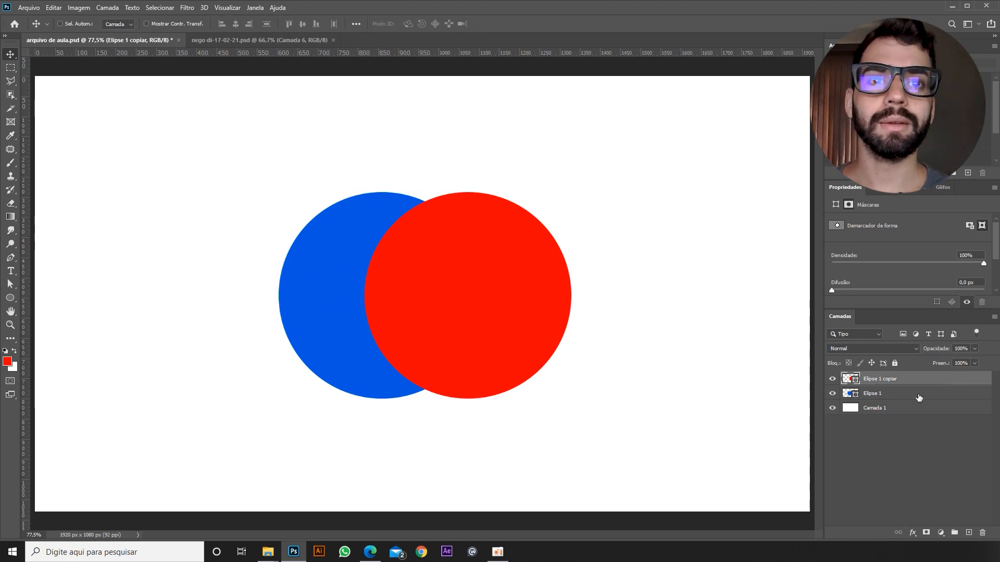
ctrl+click(850, 394)
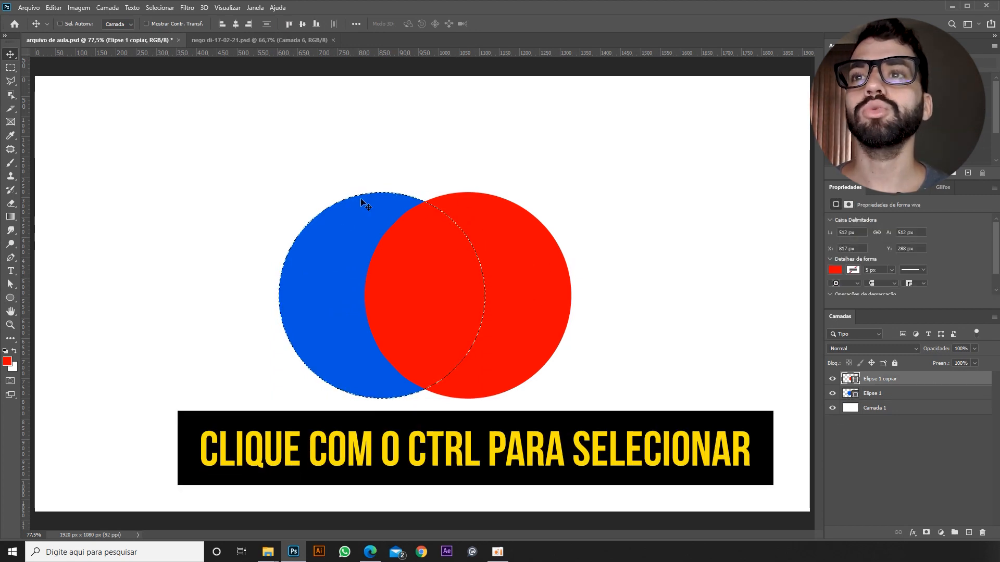
click(924, 533)
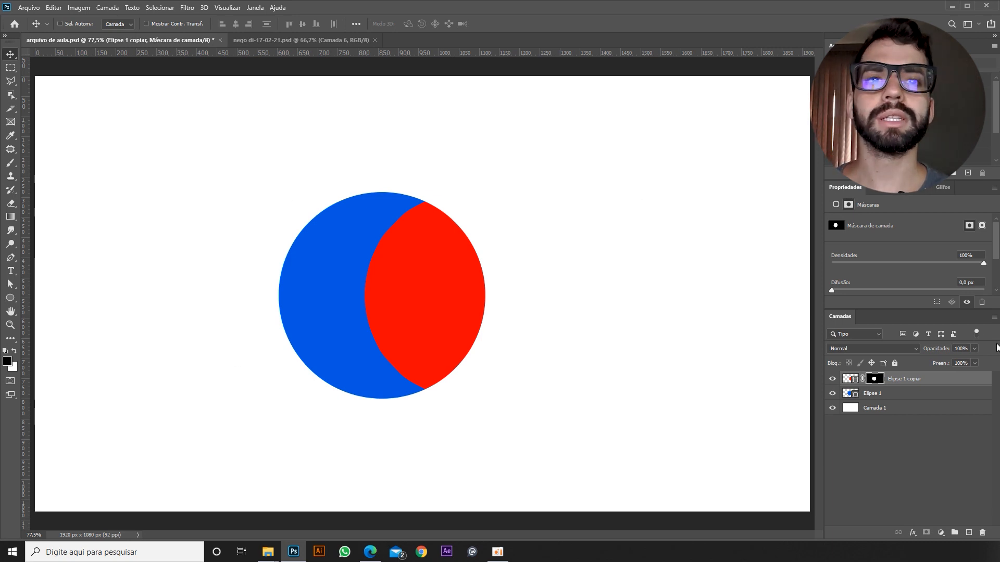
Select the blue circle's outline, compare it with the Elipse 1 copiar mask displayed alone, return to the normal view and deselect
ctrl+click(847, 394)
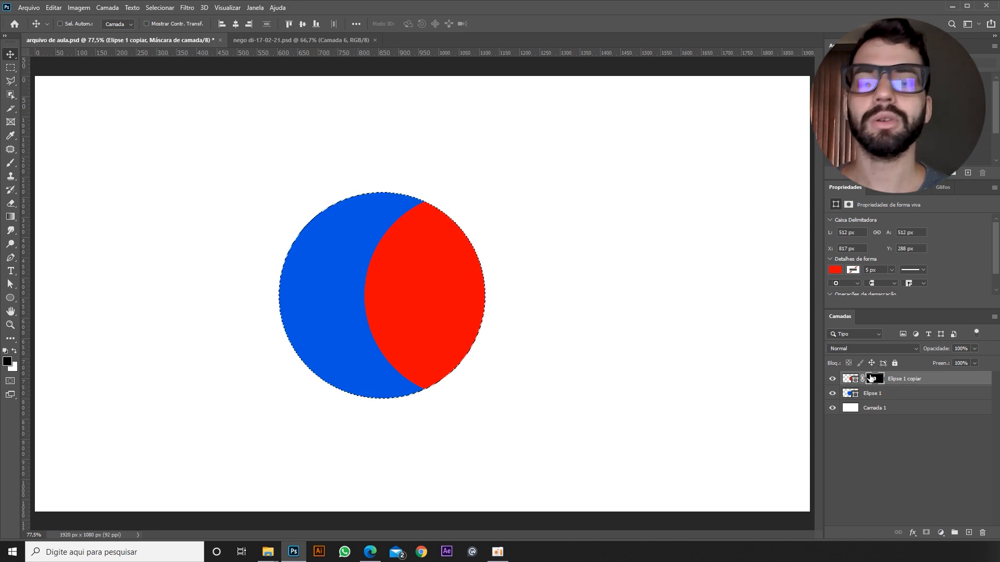
alt+click(874, 380)
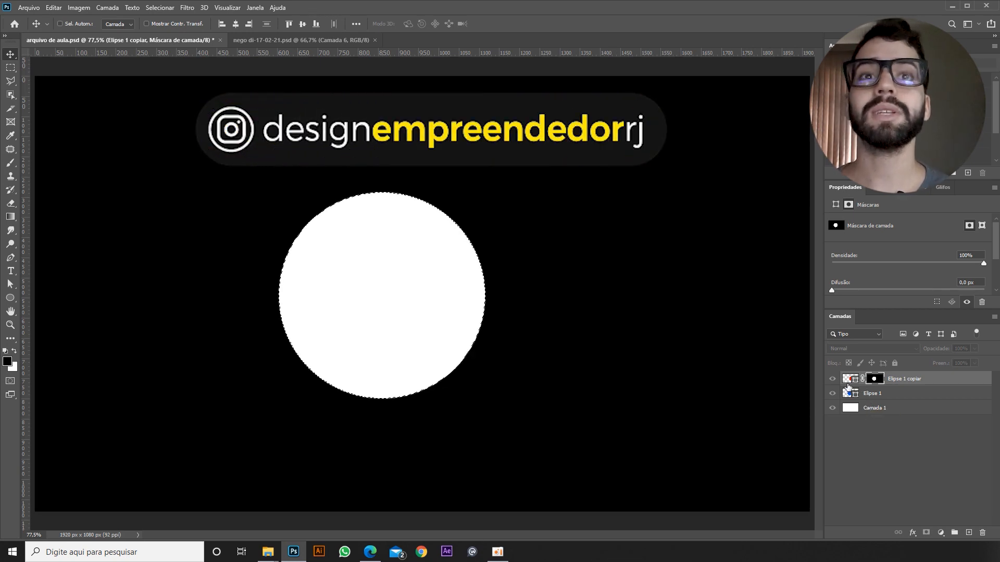
click(849, 383)
key(ctrl+d)
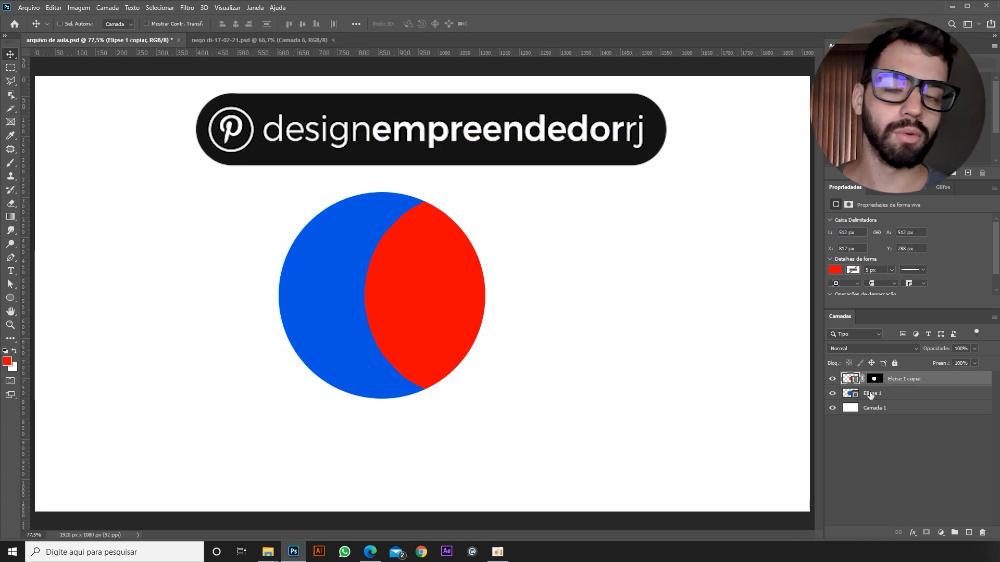
Replace the Elipse 1 copiar mask with an inverted mask made from the blue circle's selection, hiding the overlap of the red circle
right_click(876, 380)
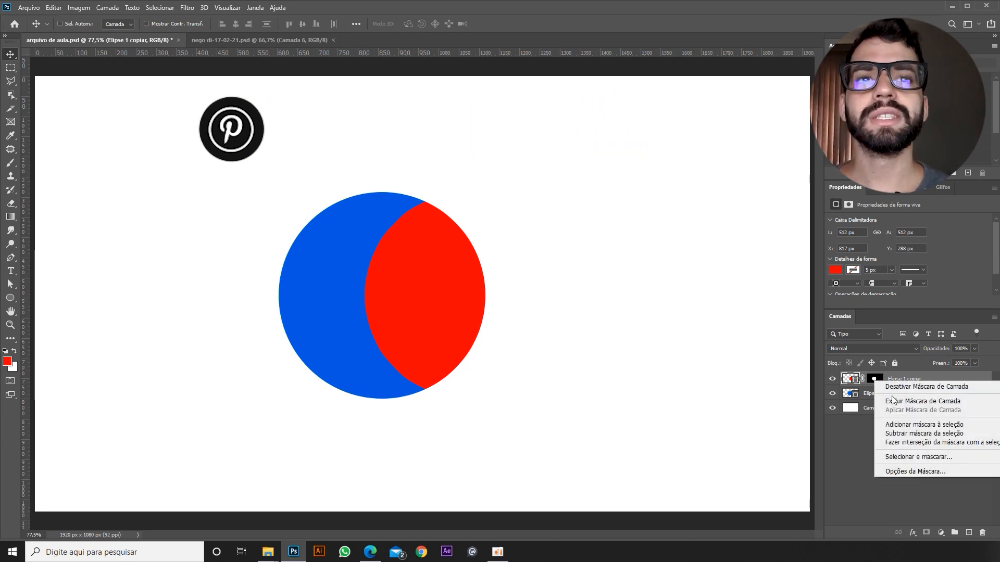
click(893, 401)
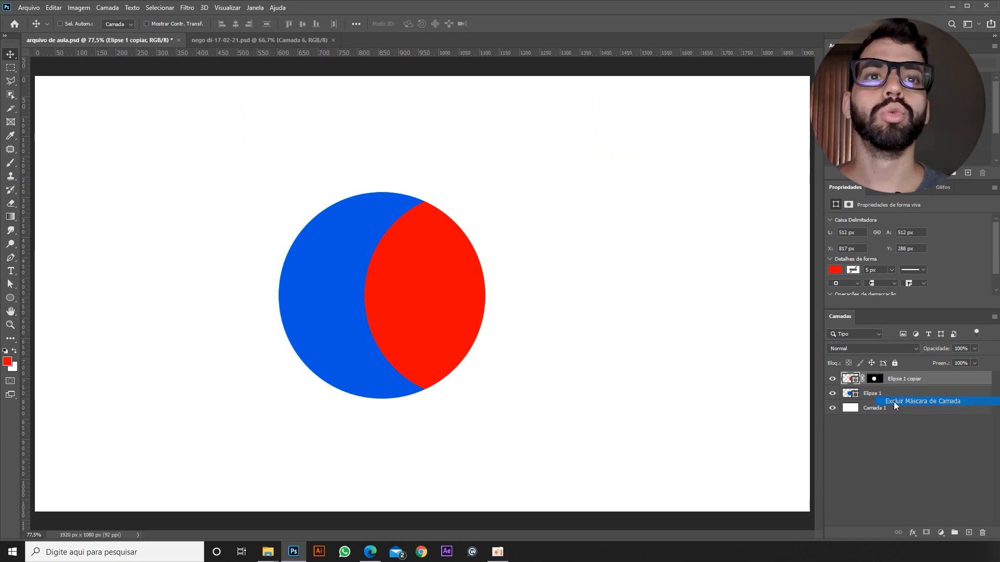
ctrl+click(850, 394)
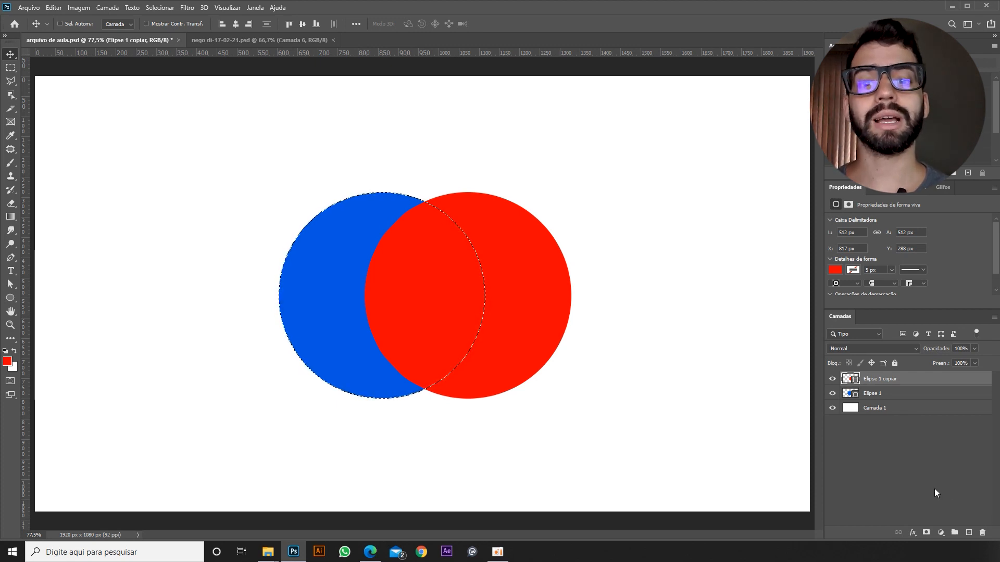
alt+click(924, 534)
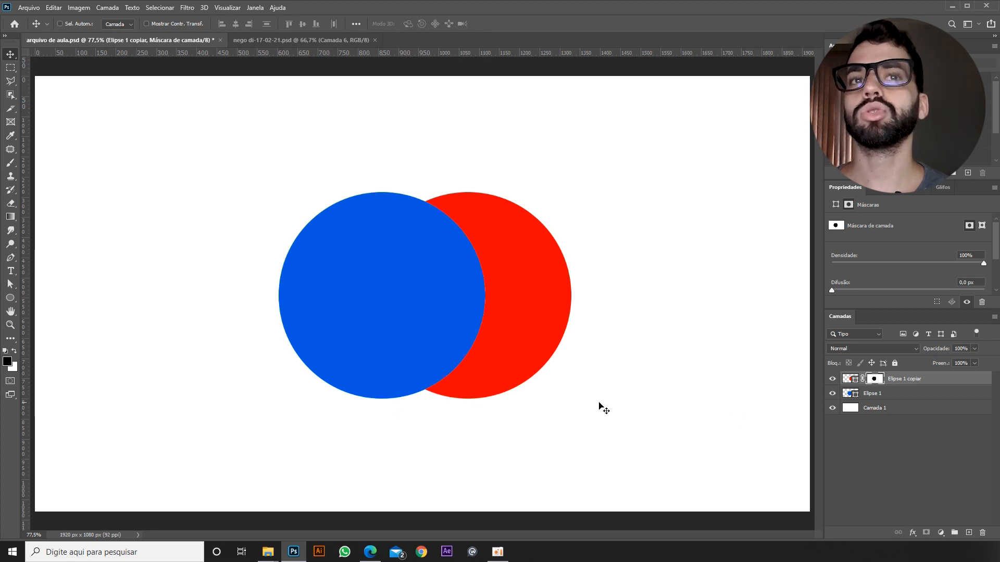
Display the inverted Elipse 1 copiar mask alone with the blue circle's outline selected, and return to the normal view
alt+click(875, 379)
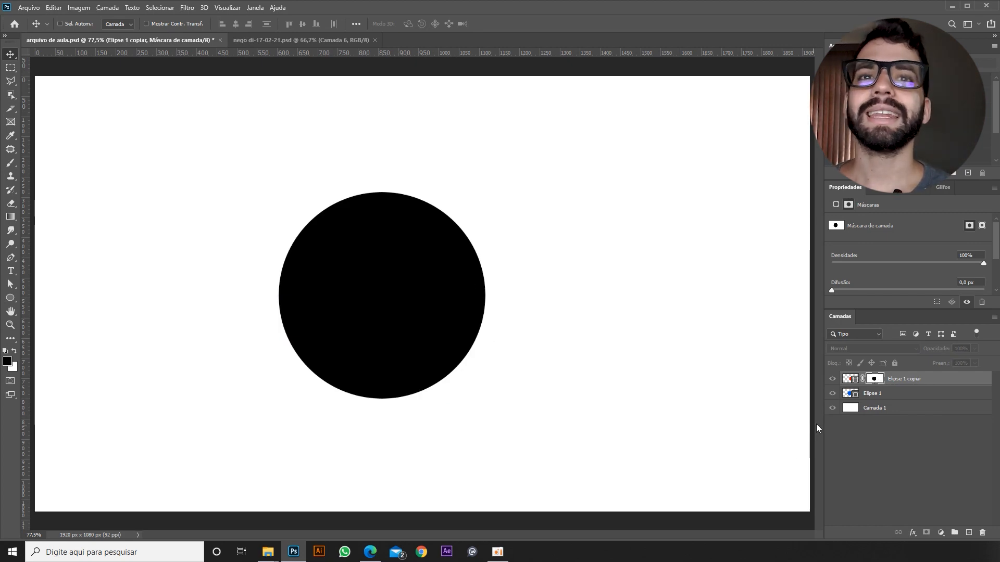
ctrl+click(850, 379)
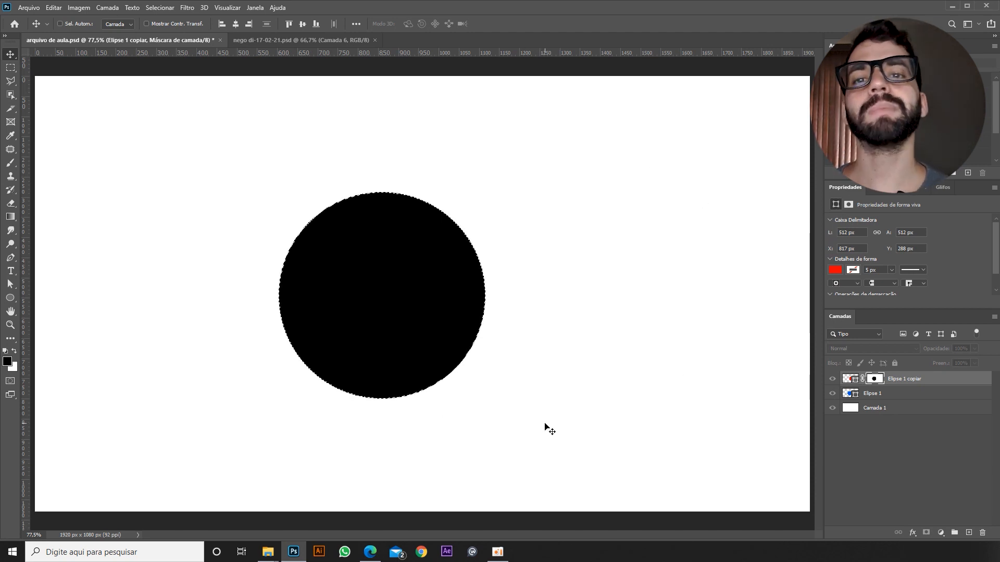
click(850, 380)
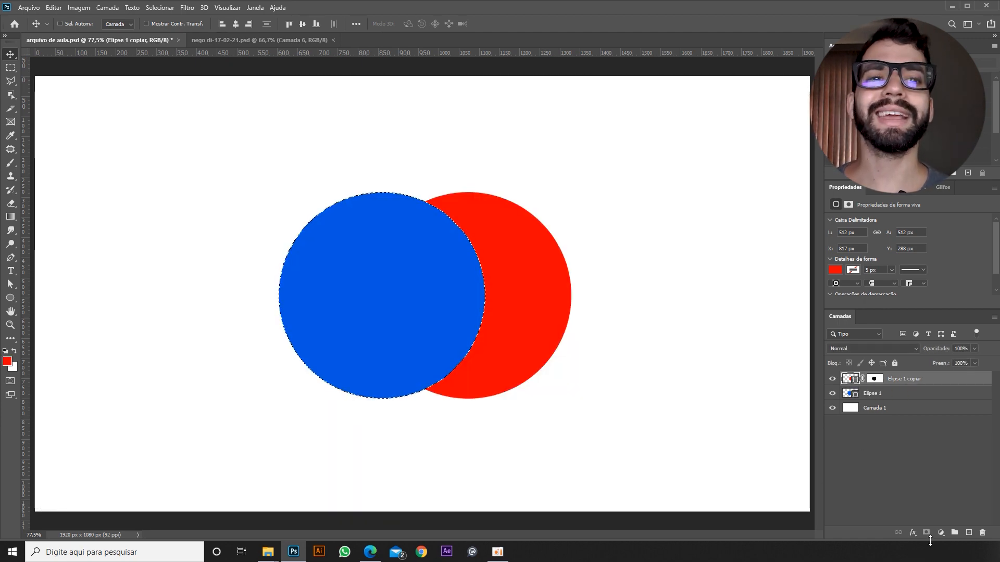
Try deleting the inverted layer mask from Elipse 1 copiar, and restore the mask
key(alt)
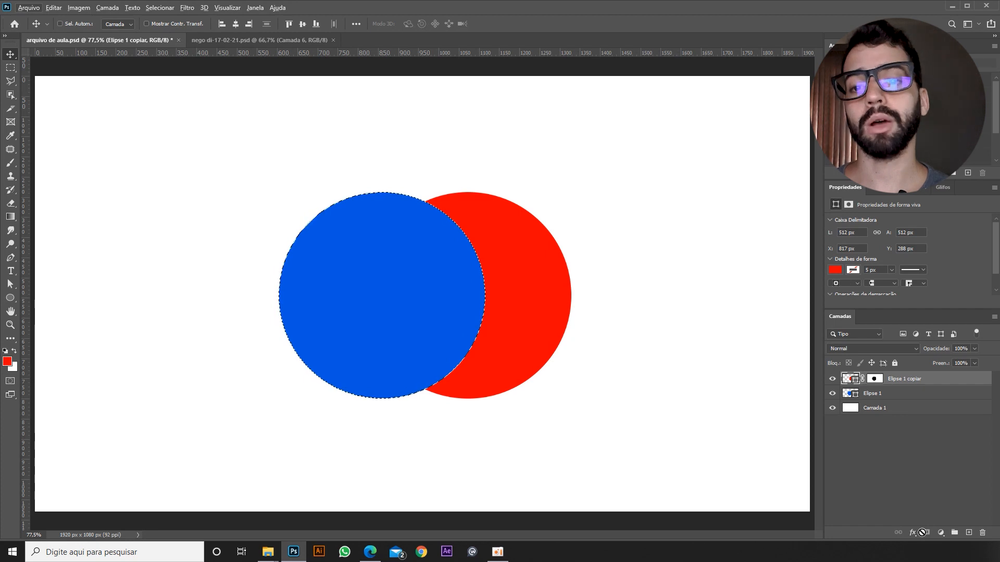
right_click(878, 379)
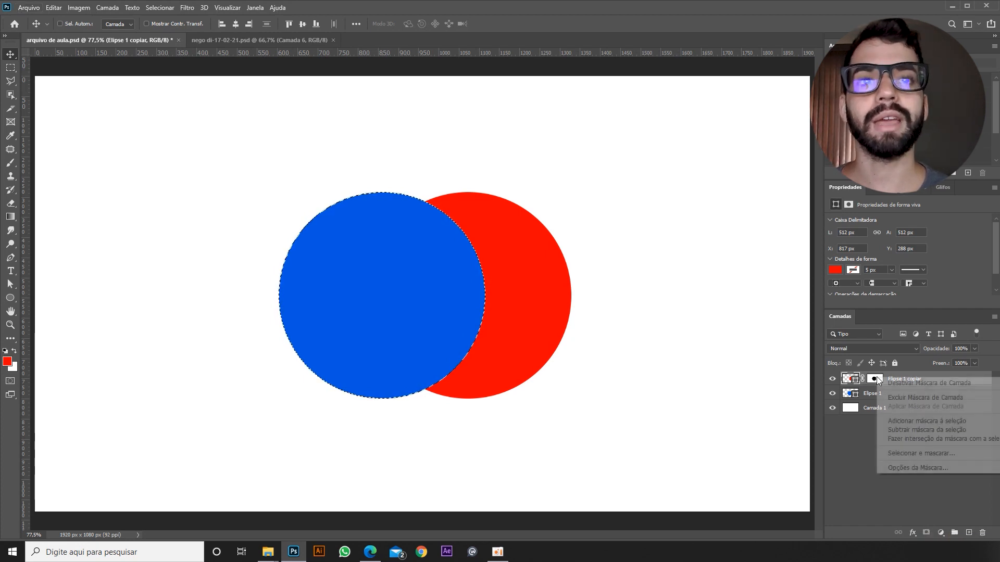
click(904, 397)
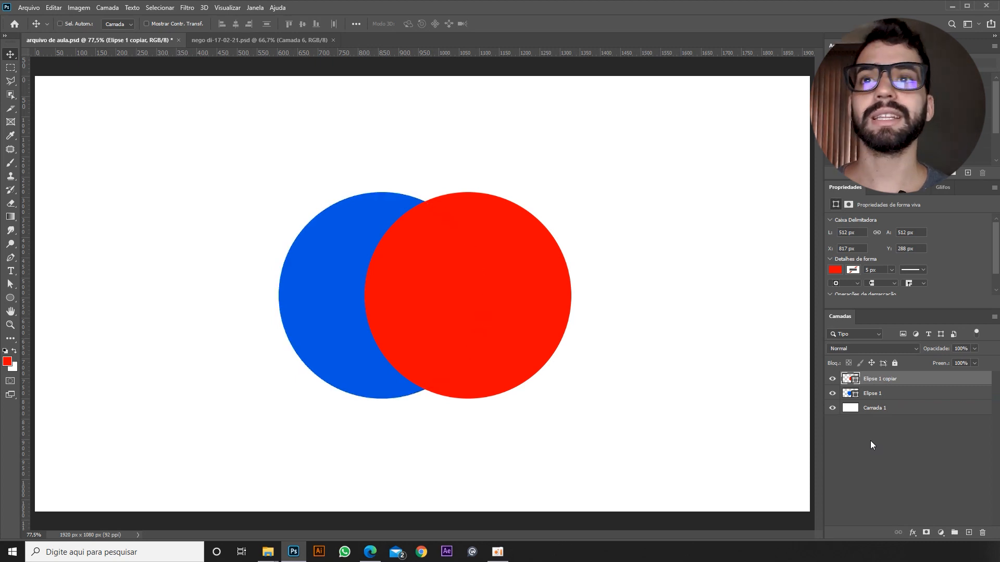
key(ctrl+z)
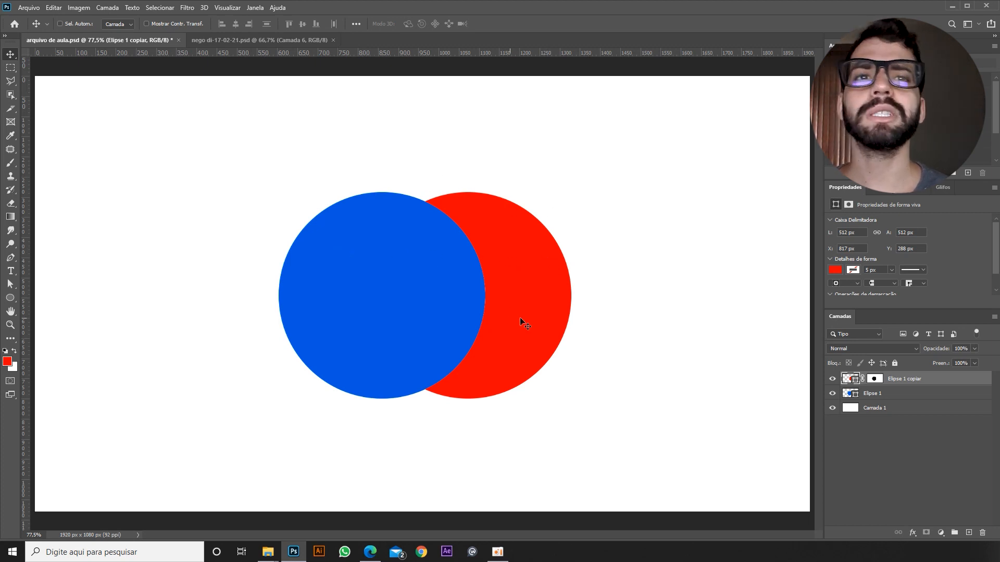
Try moving the red circle sideways over the blue circle with its mask still linked, and undo the move
drag(522, 284, 476, 282)
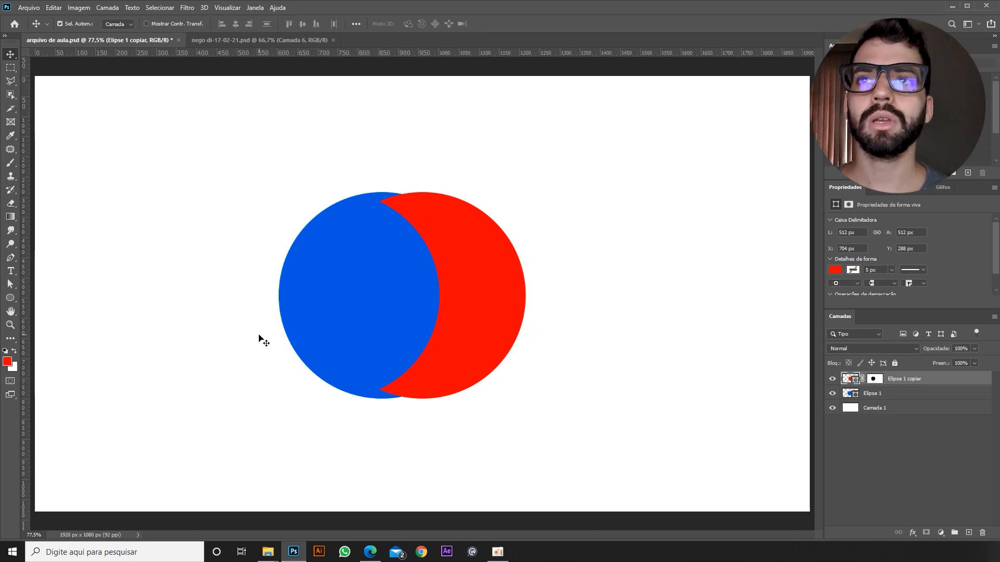
key(ctrl+z)
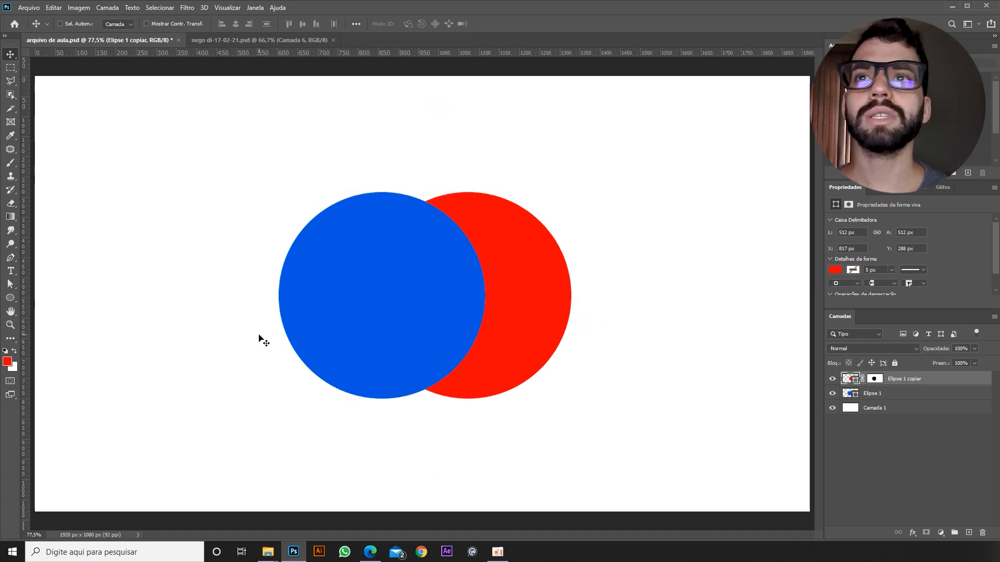
Unlink the mask from Elipse 1 copiar, try moving the red circle and the mask independently, and undo the moves
click(863, 379)
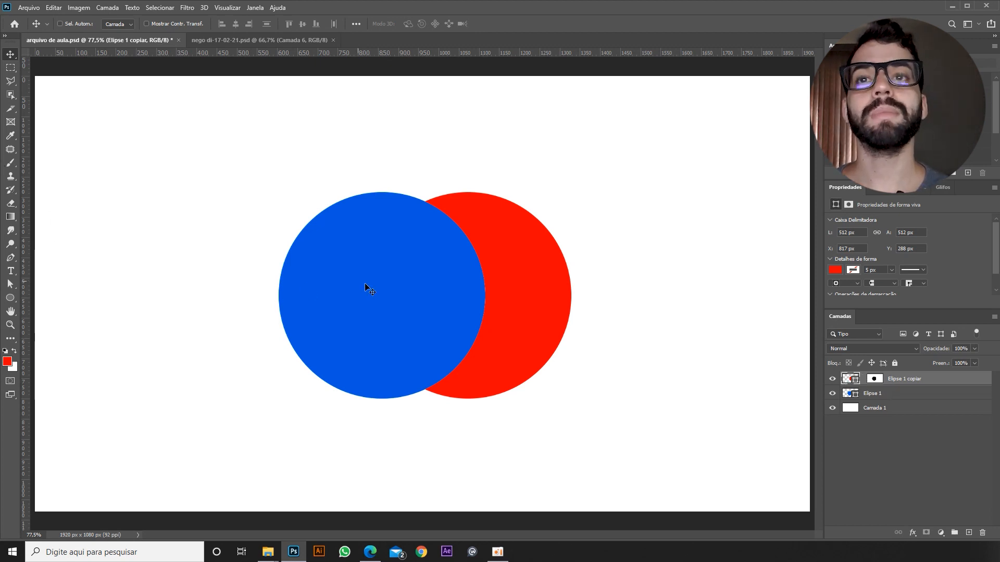
drag(490, 290, 460, 311)
drag(474, 370, 362, 347)
click(875, 381)
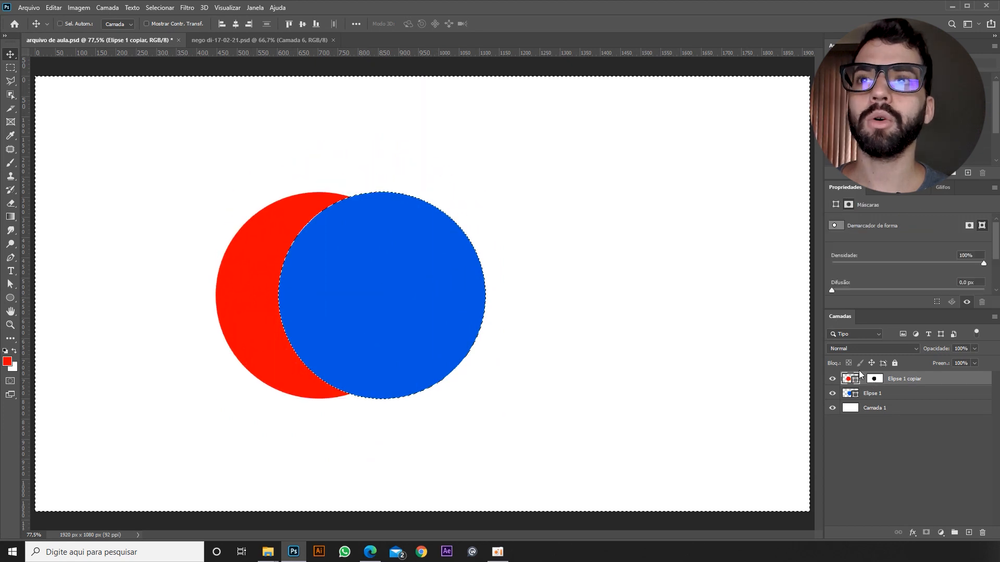
drag(429, 350, 259, 324)
key(ctrl+z)
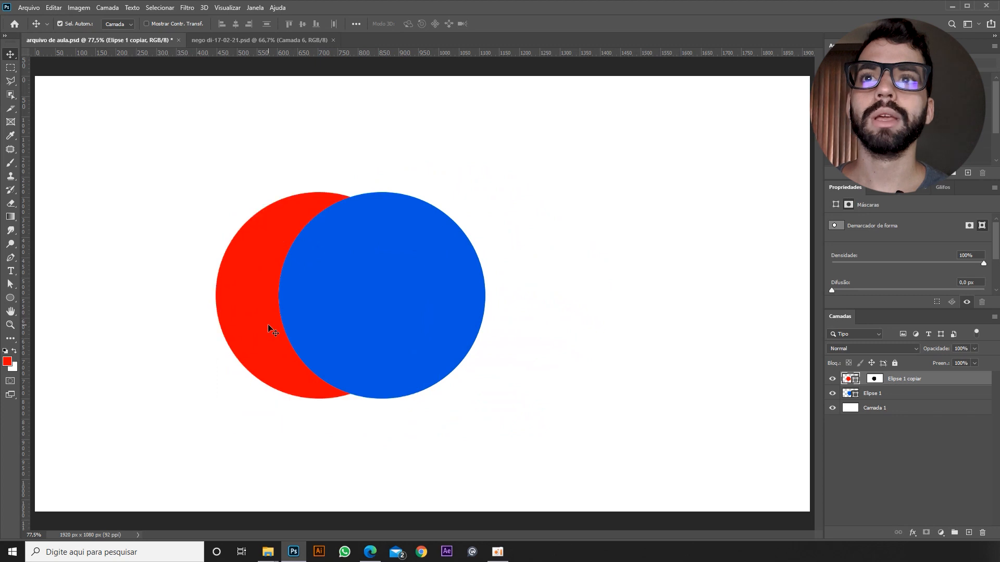
key(ctrl+z)
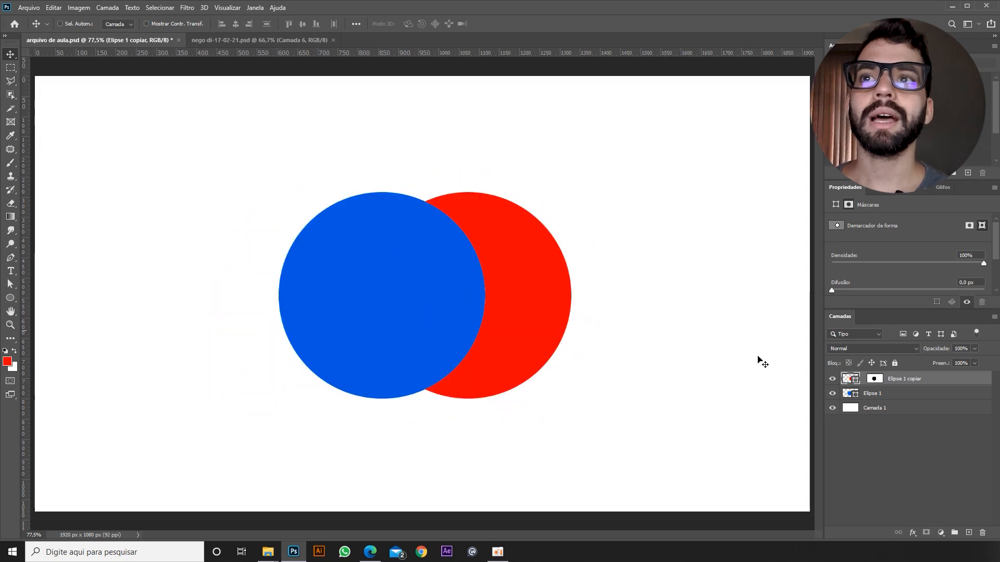
click(876, 378)
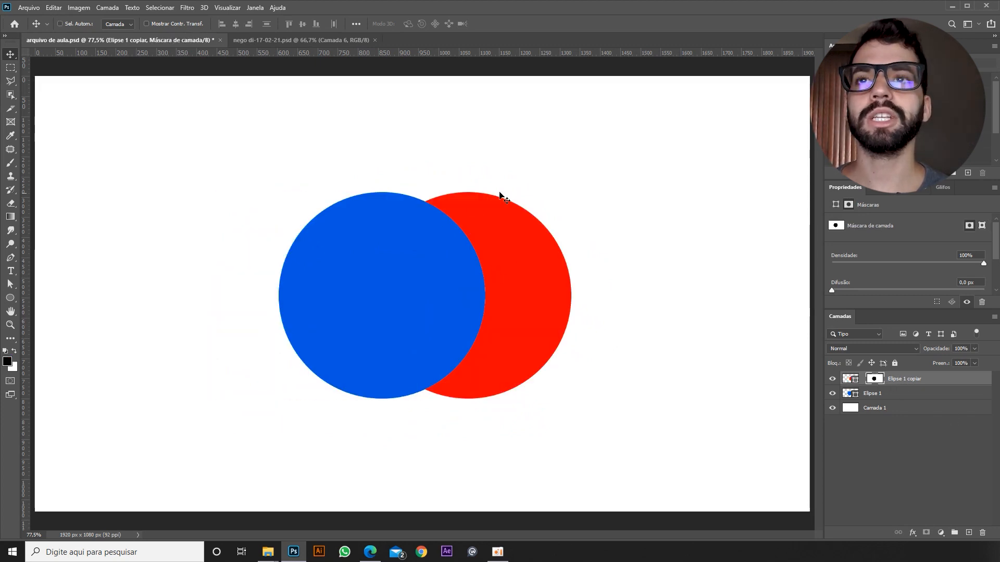
drag(512, 322, 708, 411)
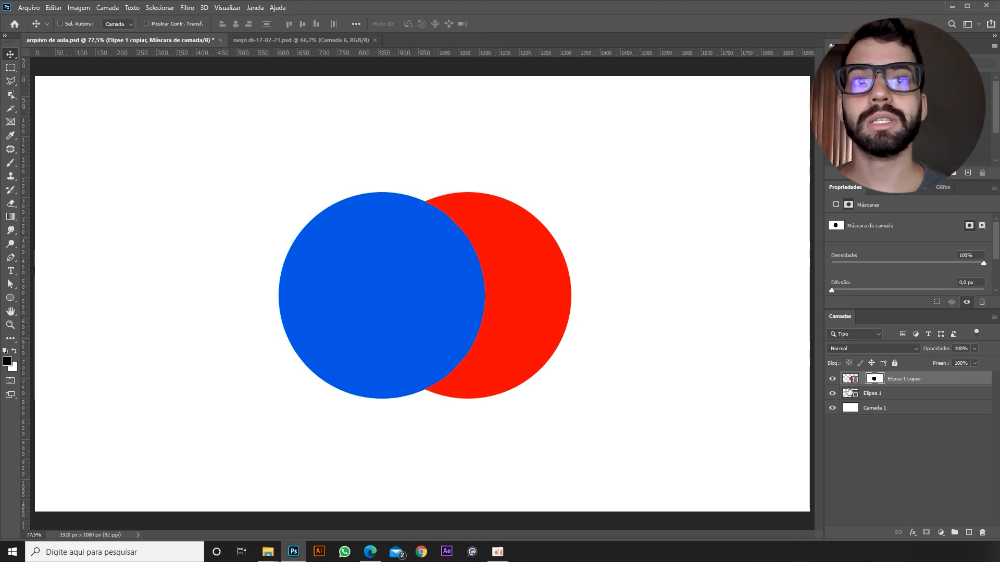
Relink the mask to Elipse 1 copiar and invert it, keeping only the overlap of the red circle
click(862, 379)
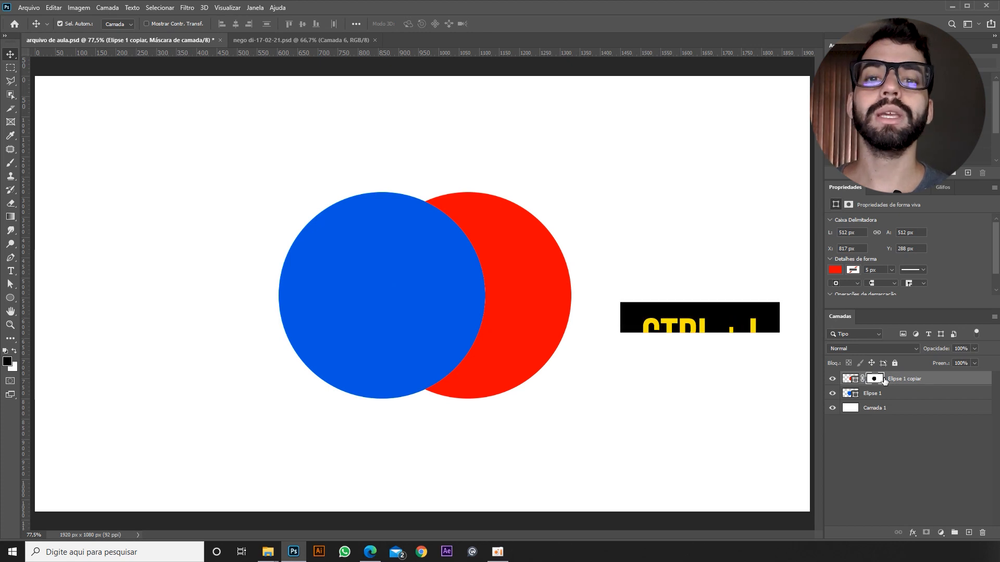
key(ctrl+i)
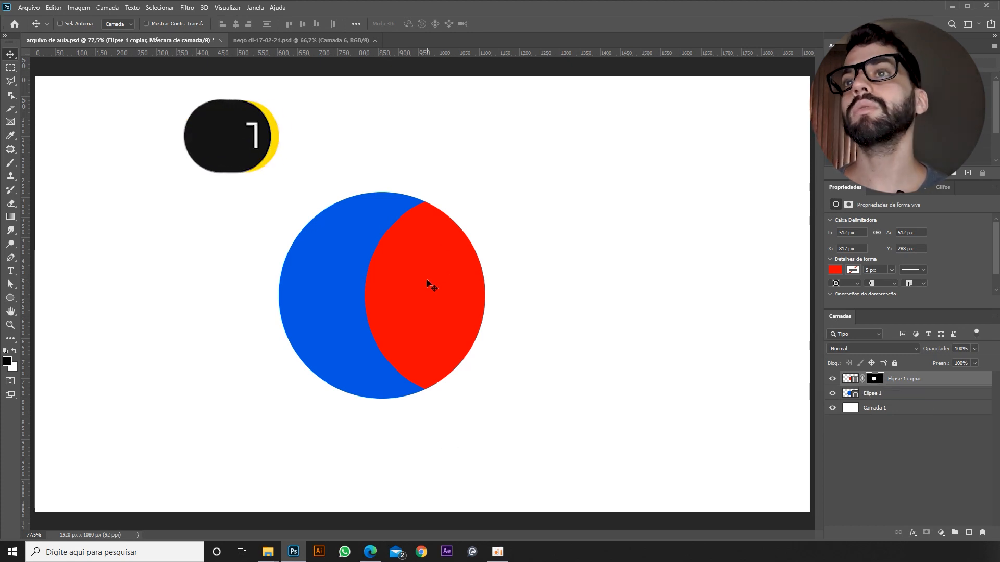
Unlink the inverted mask and move the red circle alone inside it to X 778 px, Y 284 px
click(862, 379)
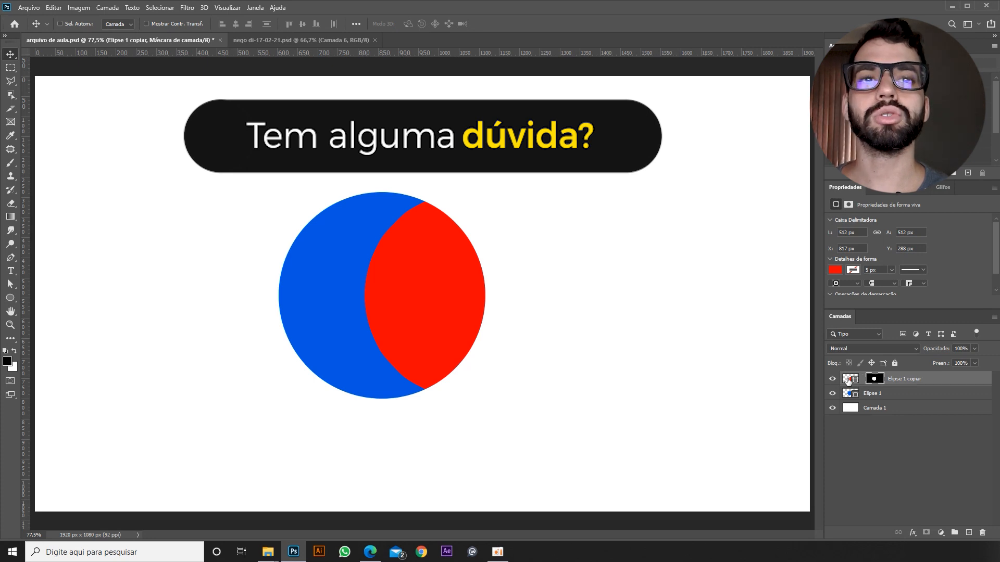
click(849, 379)
drag(432, 264, 442, 317)
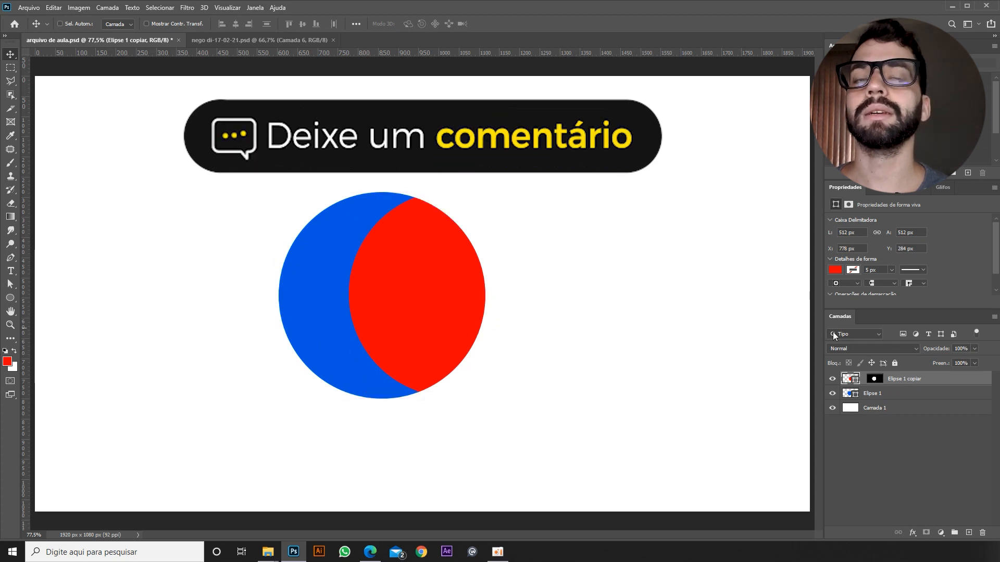
Try moving only the Elipse 1 copiar mask slightly, and undo the move
click(879, 380)
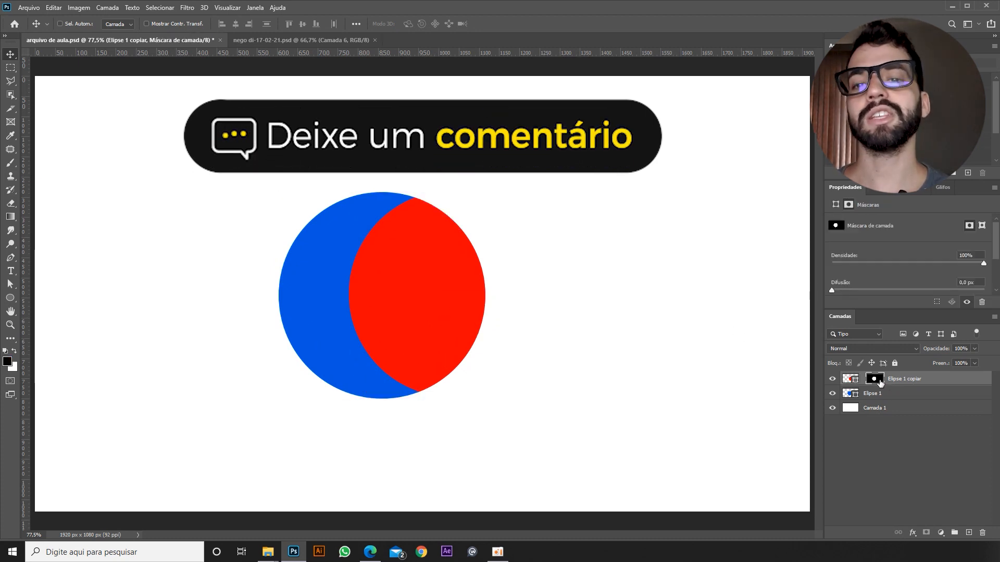
mouse_move(459, 295)
mouse_down()
mouse_move(398, 295)
mouse_move(474, 298)
mouse_up()
key(ctrl+z)
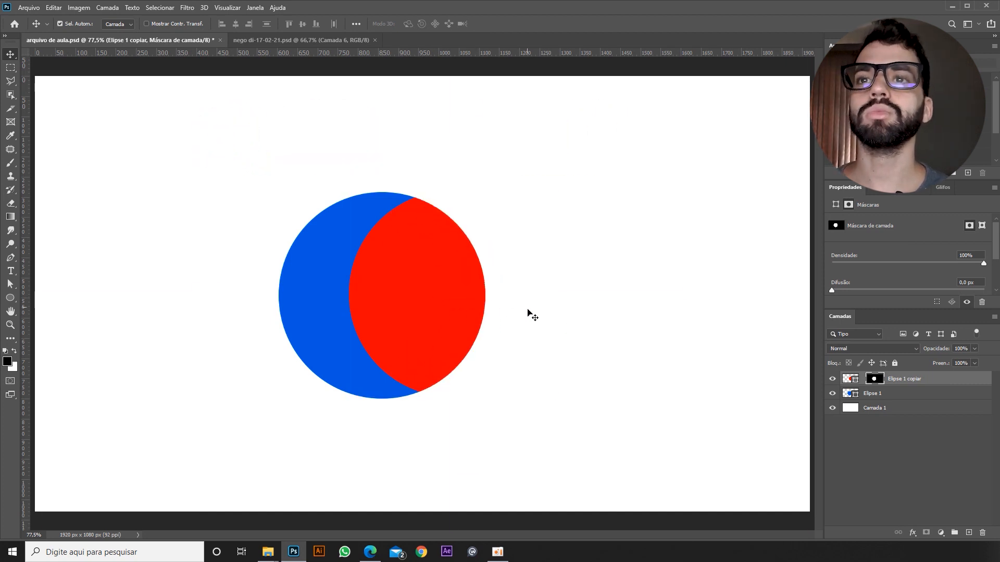
Delete the layer mask from Elipse 1 copiar and clip the layer to Elipse 1 as a clipping mask
right_click(874, 380)
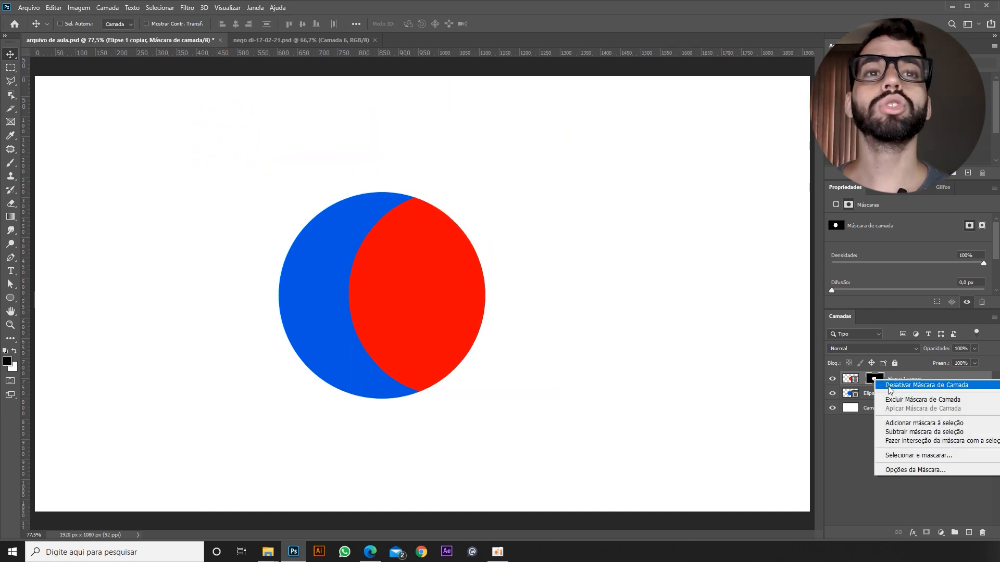
click(893, 400)
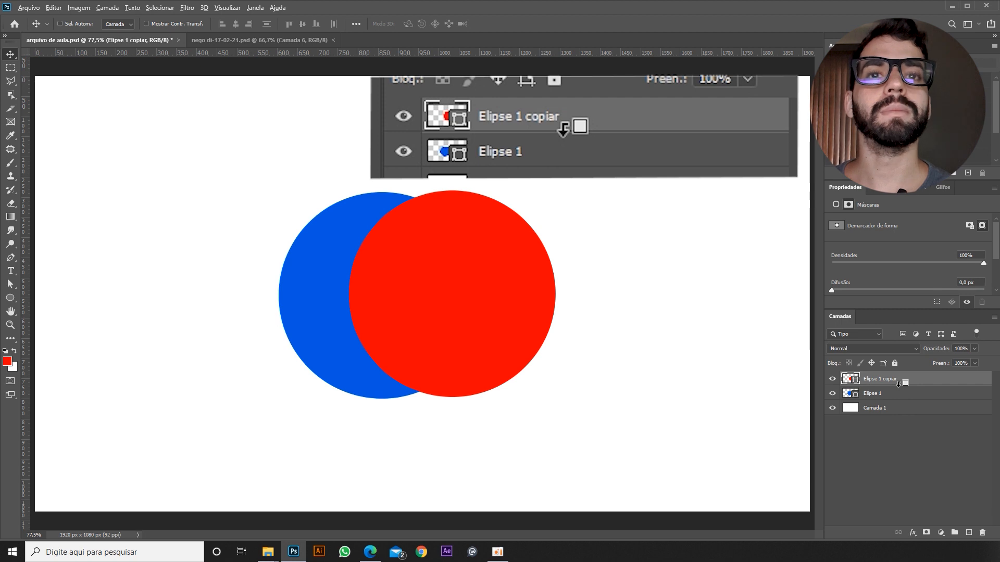
alt+click(898, 384)
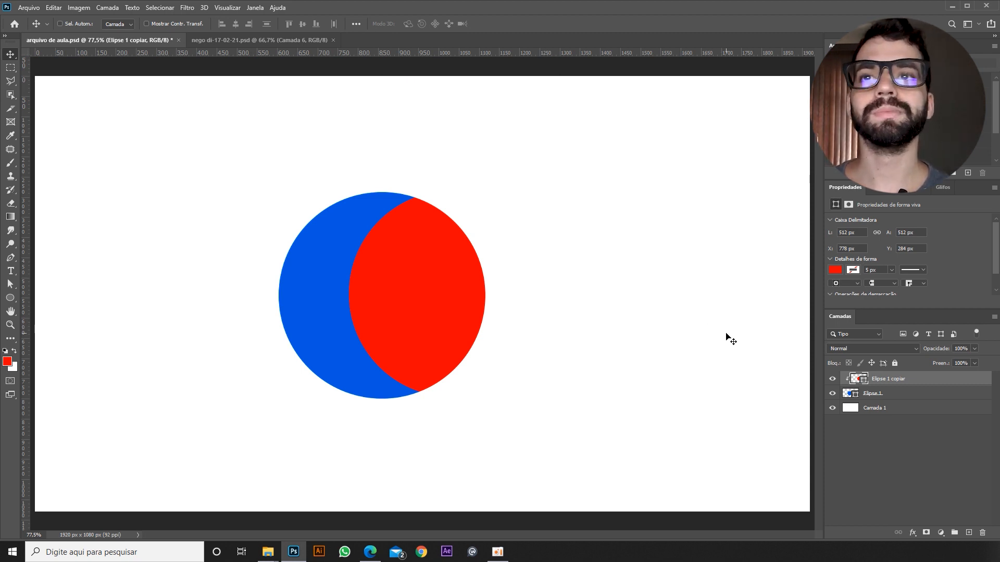
Move the clipped red circle around the blue circle and place it over the upper-right part at X 839 px, Y 101 px
drag(476, 353, 284, 298)
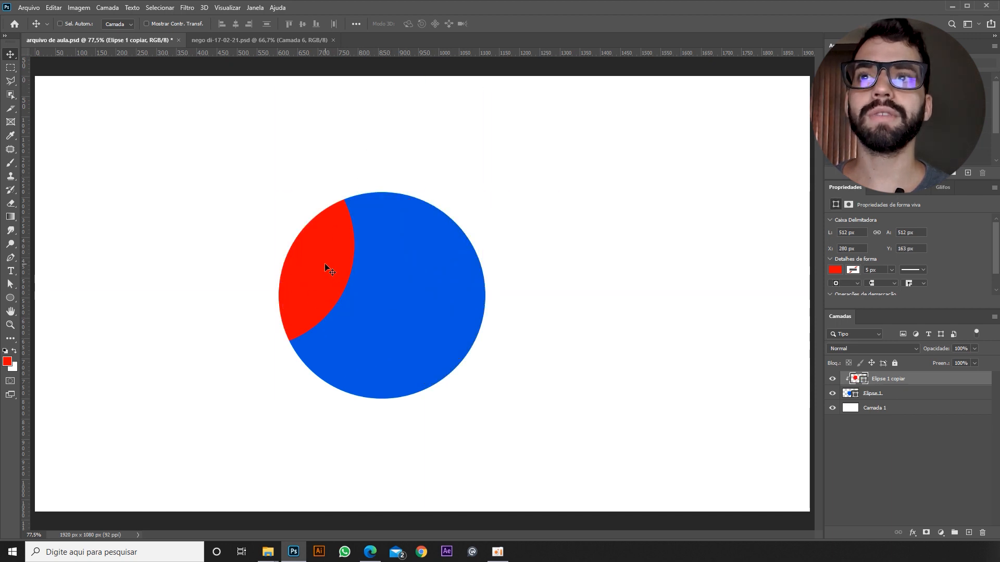
drag(324, 263, 388, 399)
drag(336, 338, 485, 345)
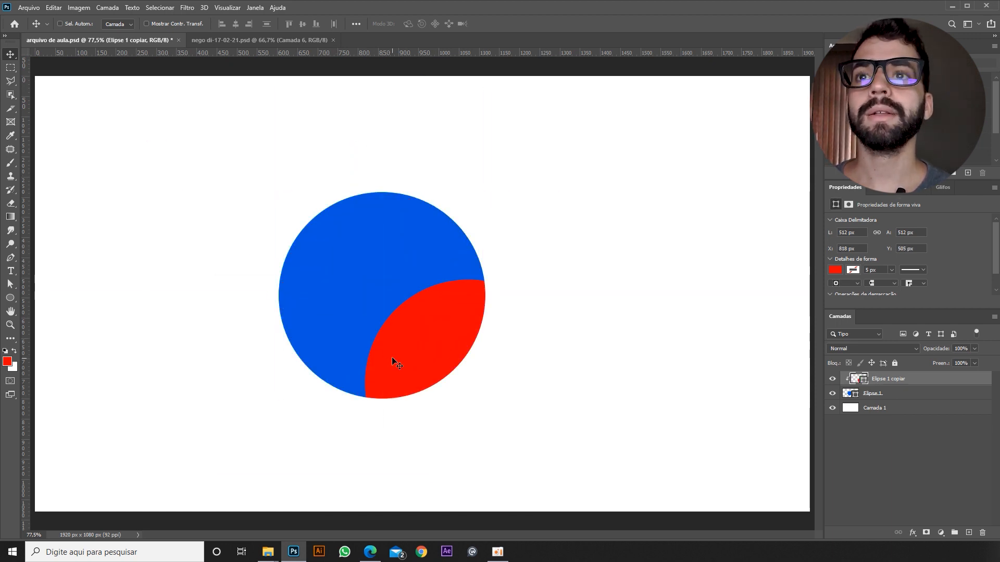
drag(393, 361, 351, 225)
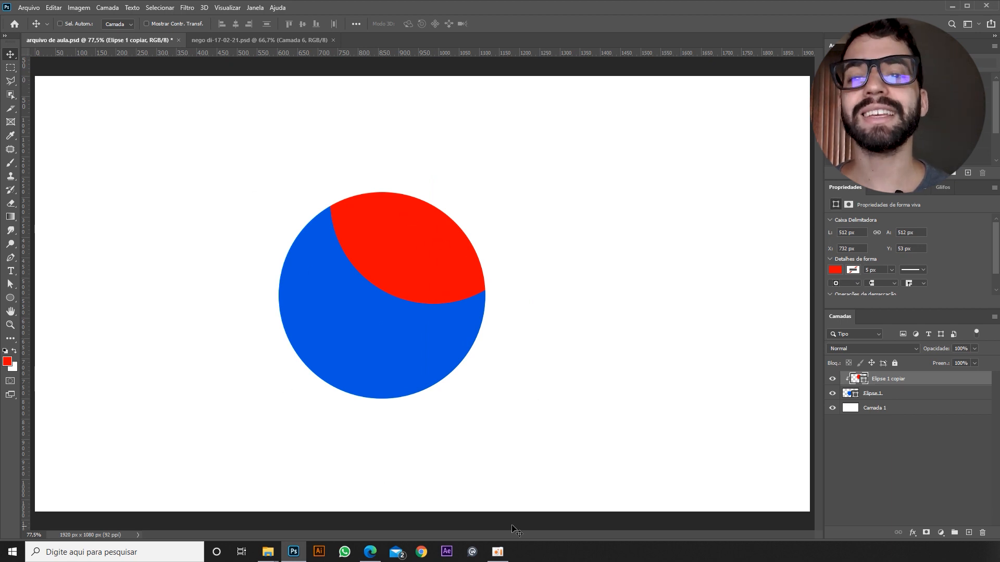
drag(413, 259, 456, 279)
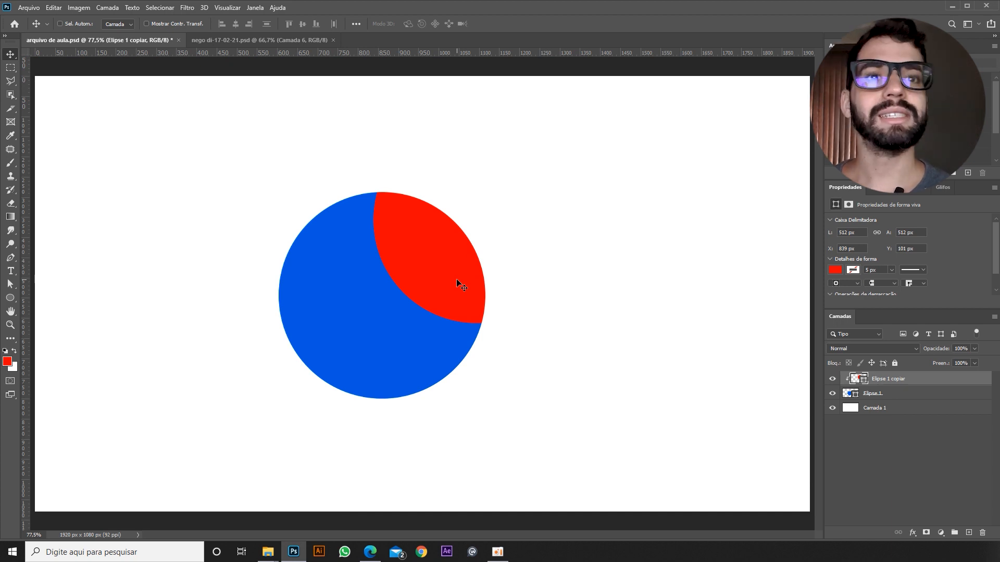
Duplicate the red circle layer and fill the copy with dark green
key(ctrl+j)
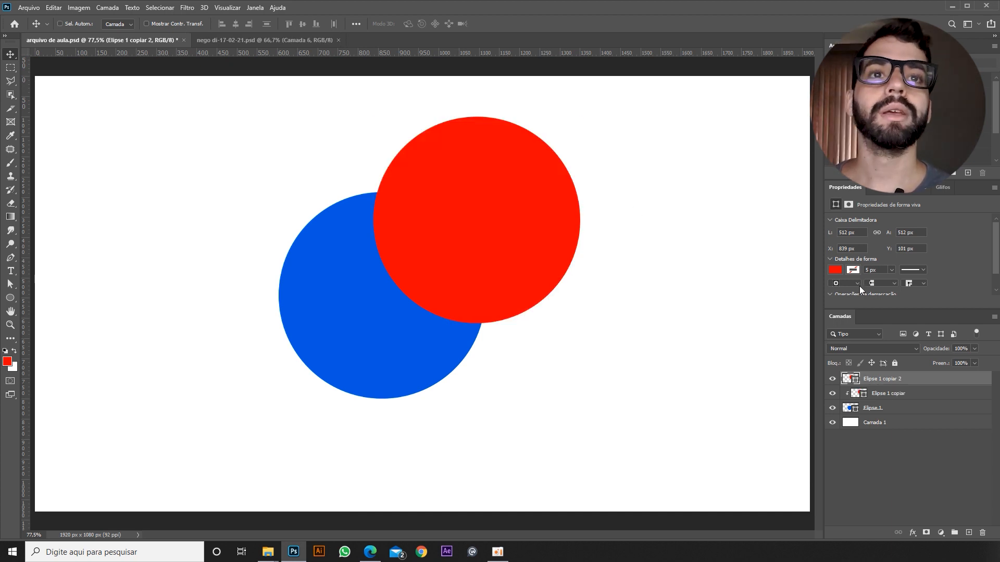
click(833, 270)
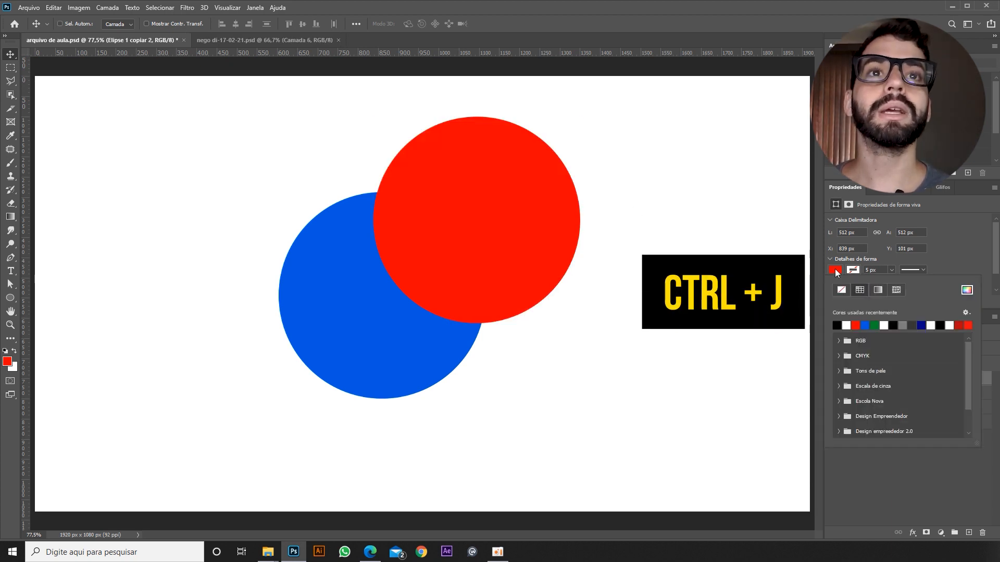
click(878, 323)
click(953, 251)
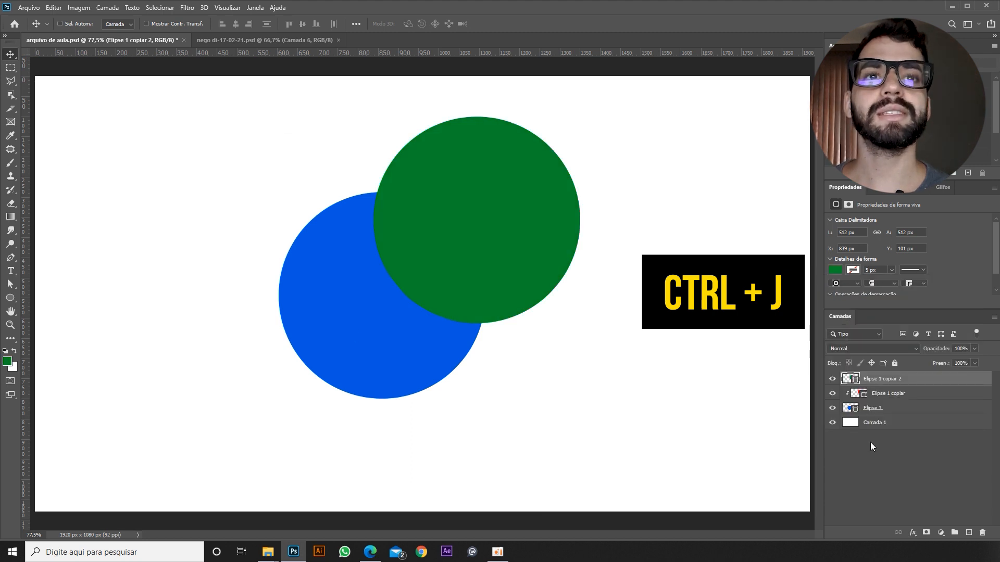
Clip the green circle to the blue circle and move it to the upper-left part at X 390 px, Y 32 px
alt+click(907, 384)
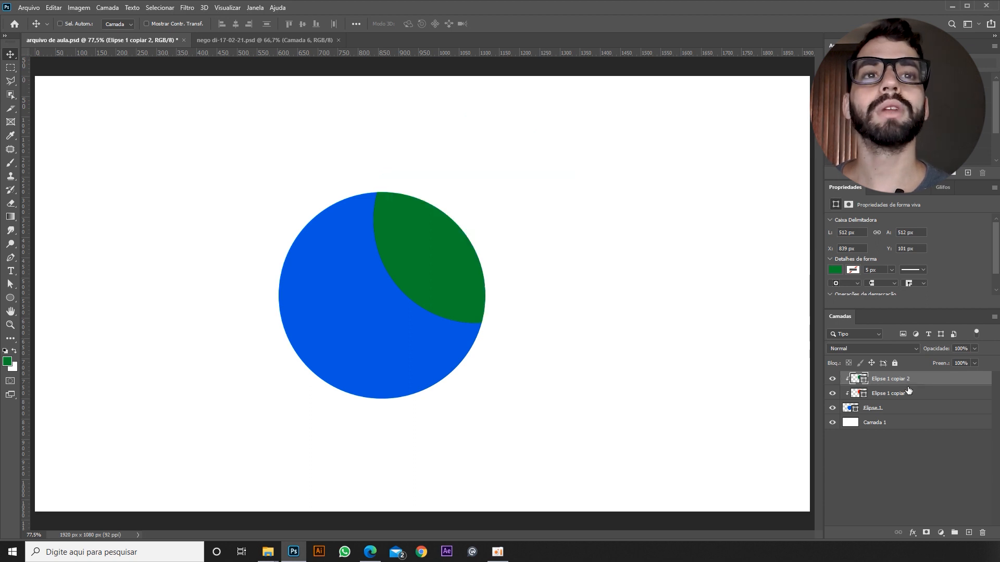
mouse_move(361, 188)
mouse_down()
mouse_move(420, 331)
mouse_move(270, 401)
mouse_move(393, 339)
mouse_move(356, 332)
mouse_move(325, 348)
mouse_move(333, 233)
mouse_move(357, 187)
mouse_up()
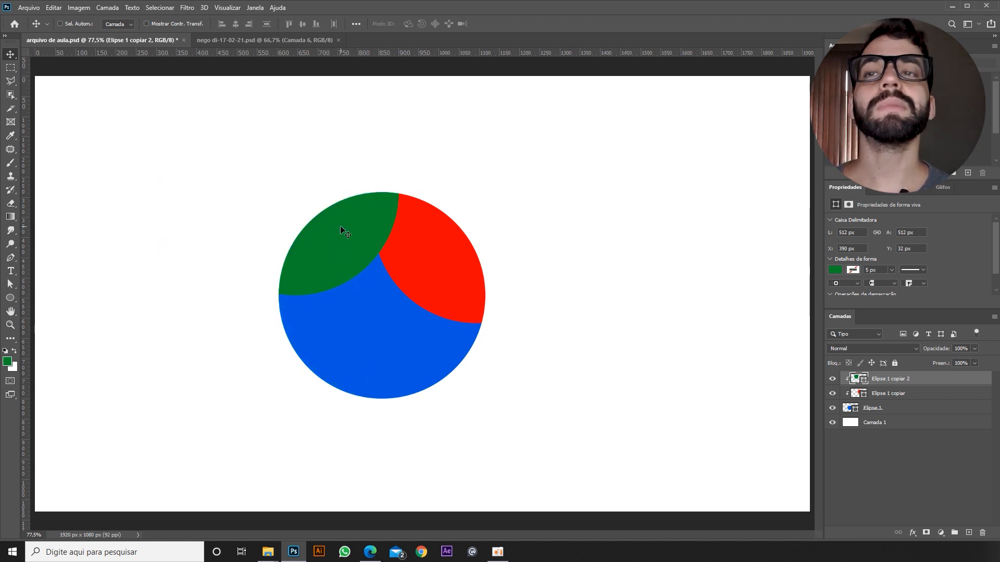
Duplicate the green circle, move the copy over the blue circle's lower part at X 546 px, Y 556 px, and clip it
key(ctrl+j)
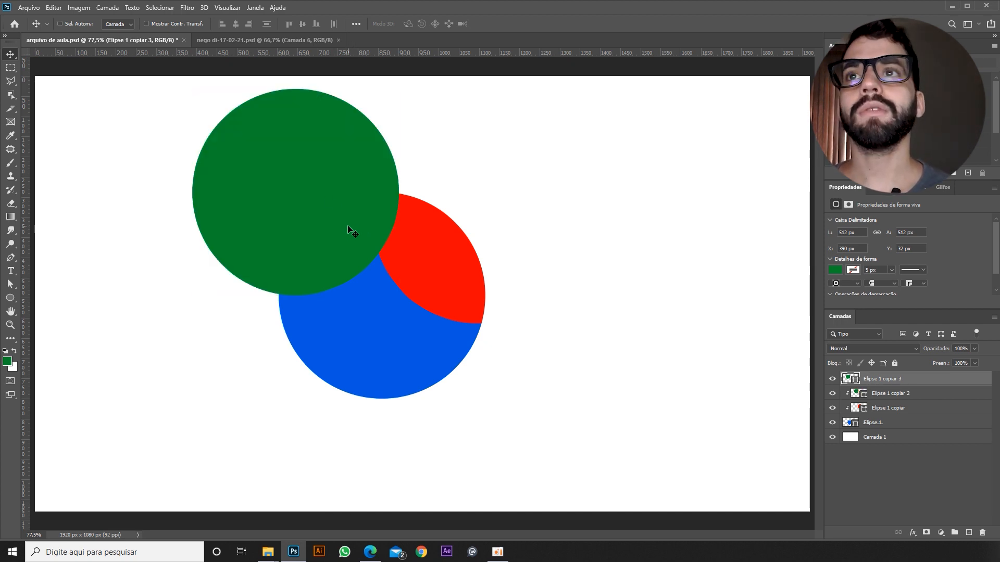
drag(303, 134, 363, 346)
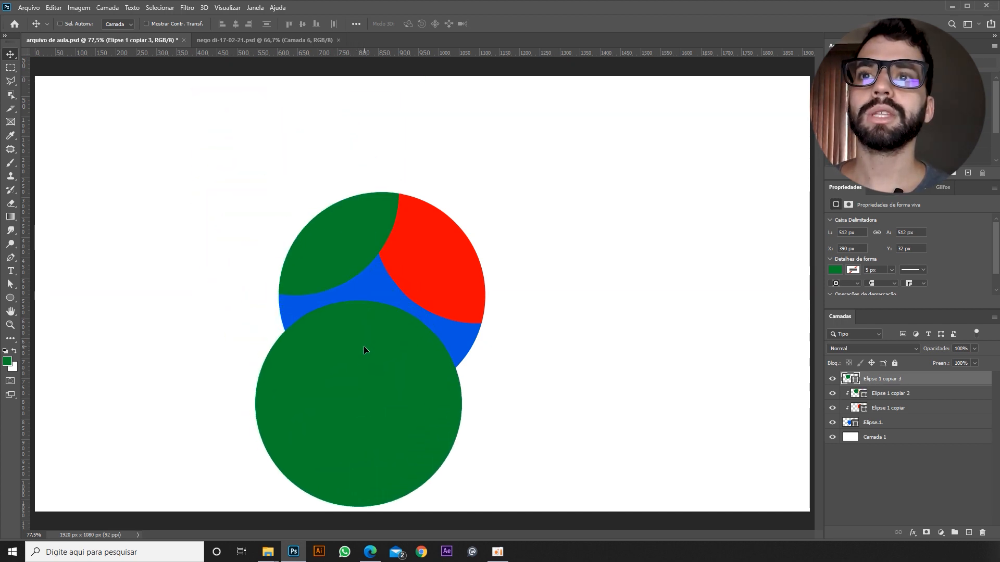
alt+click(911, 386)
Fill the lower clipped circle, Elipse 1 copiar 3, with dark navy blue
click(835, 269)
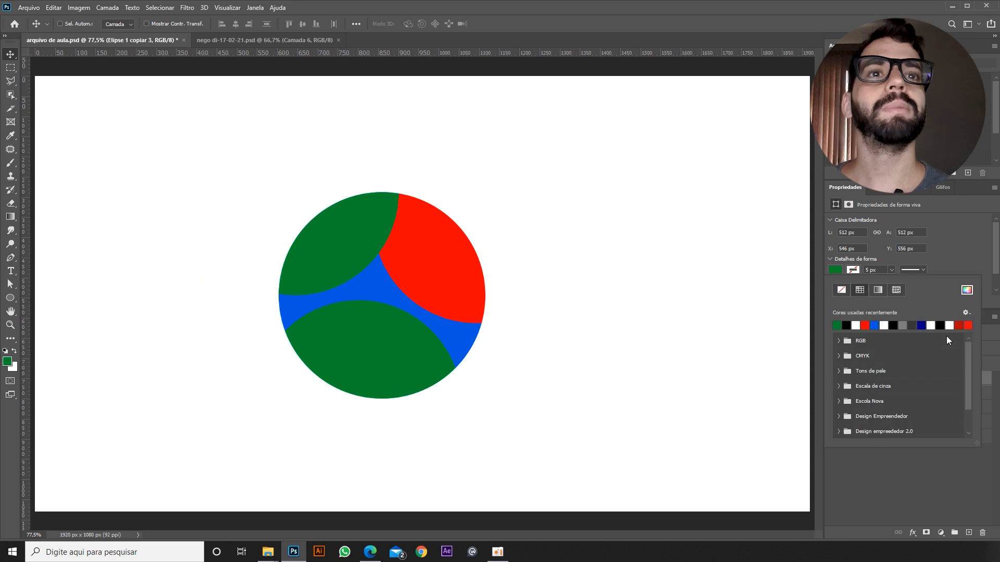
click(875, 326)
double_click(921, 325)
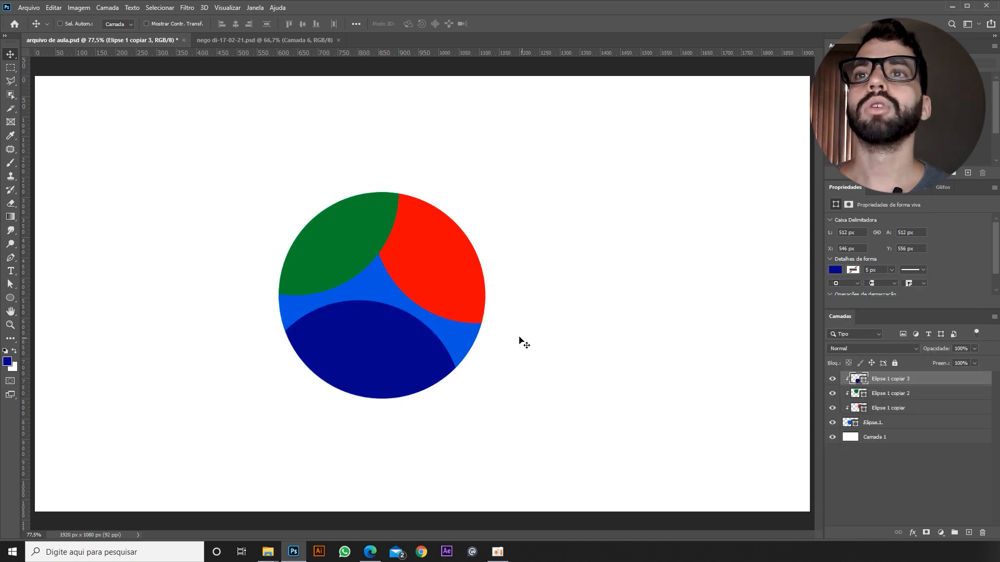
Delete the green and navy circle layers, Elipse 1 copiar 2 and Elipse 1 copiar 3
shift+click(887, 410)
shift+click(902, 396)
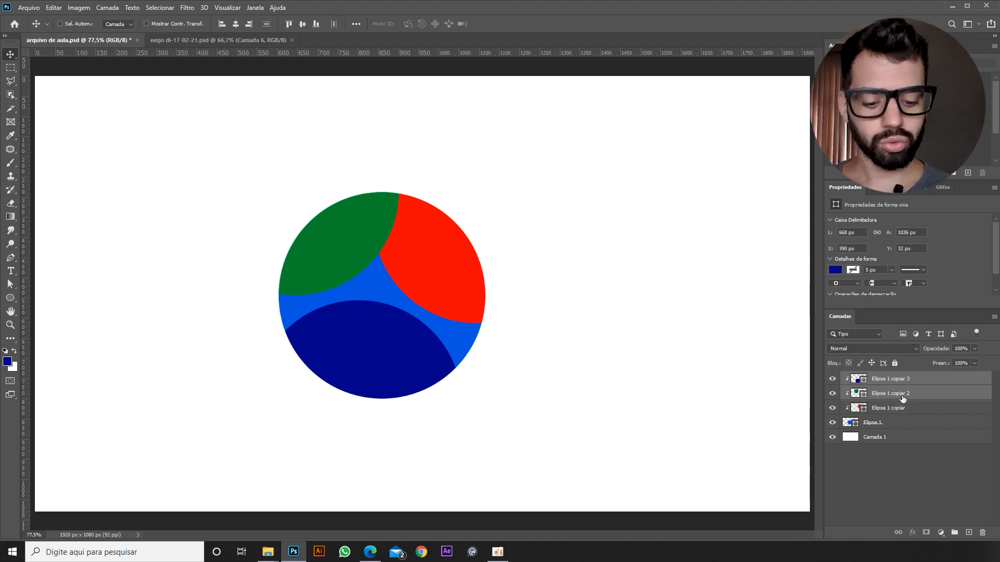
key(Delete)
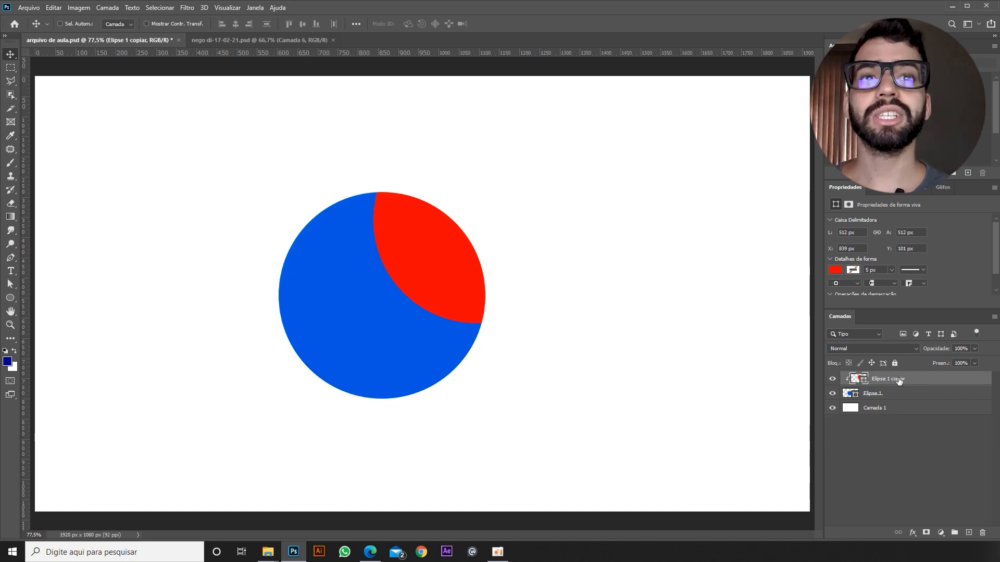
Release the red circle from its clipping mask and move it to X 860 px, Y 273 px
drag(899, 381, 903, 388)
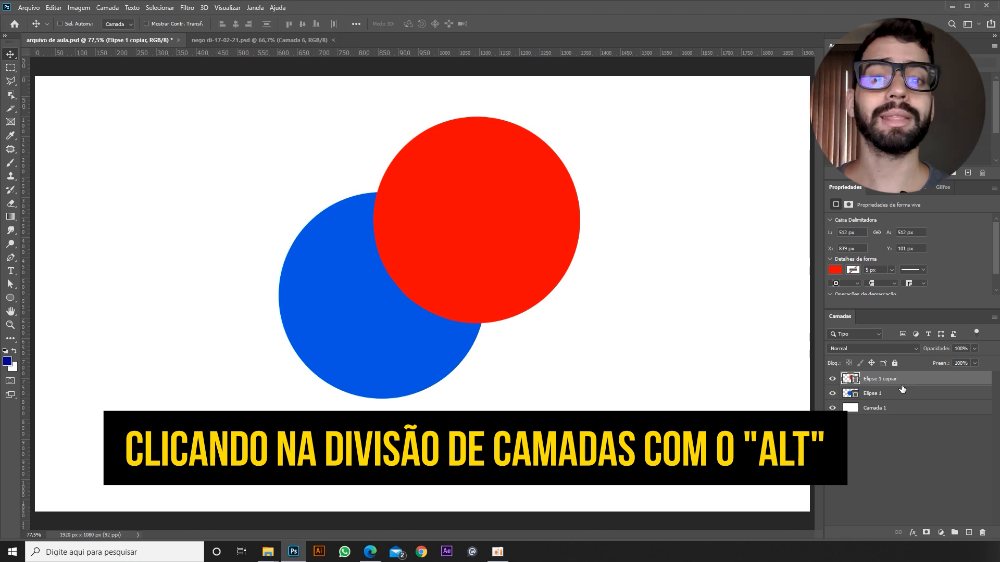
drag(531, 241, 539, 309)
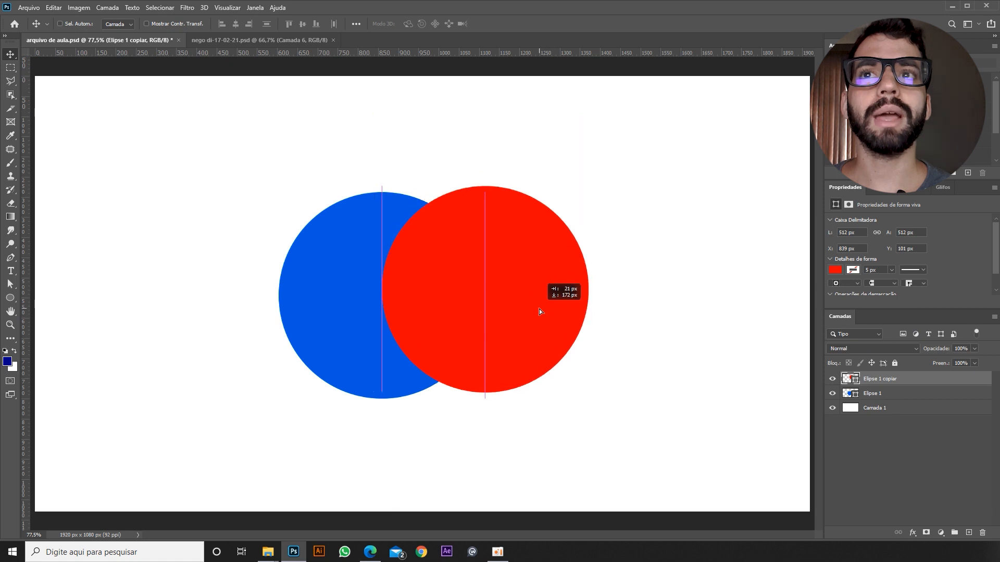
Mask the red circle with the blue circle's outline as a selection, and switch that layer mask off and on again
ctrl+click(848, 394)
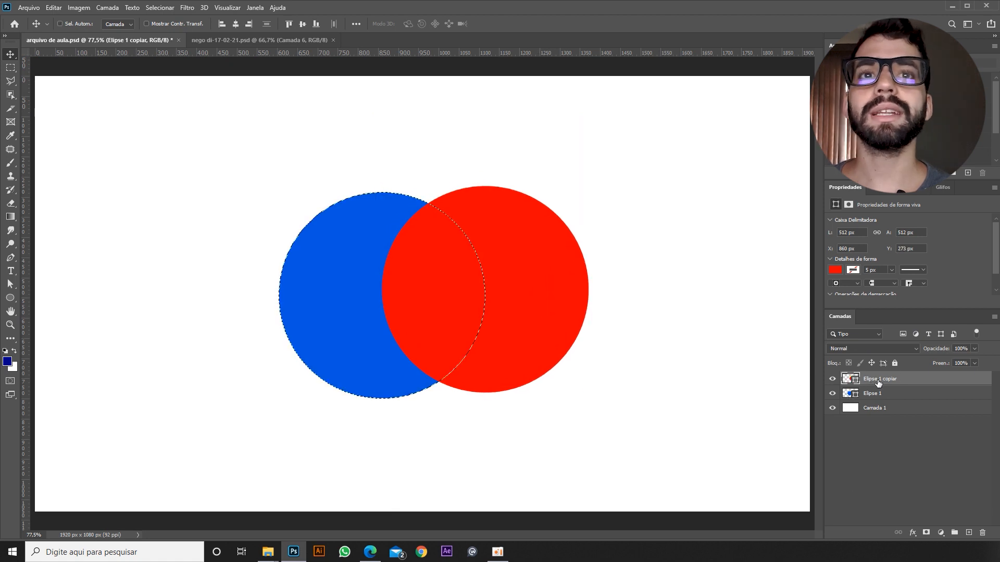
click(926, 532)
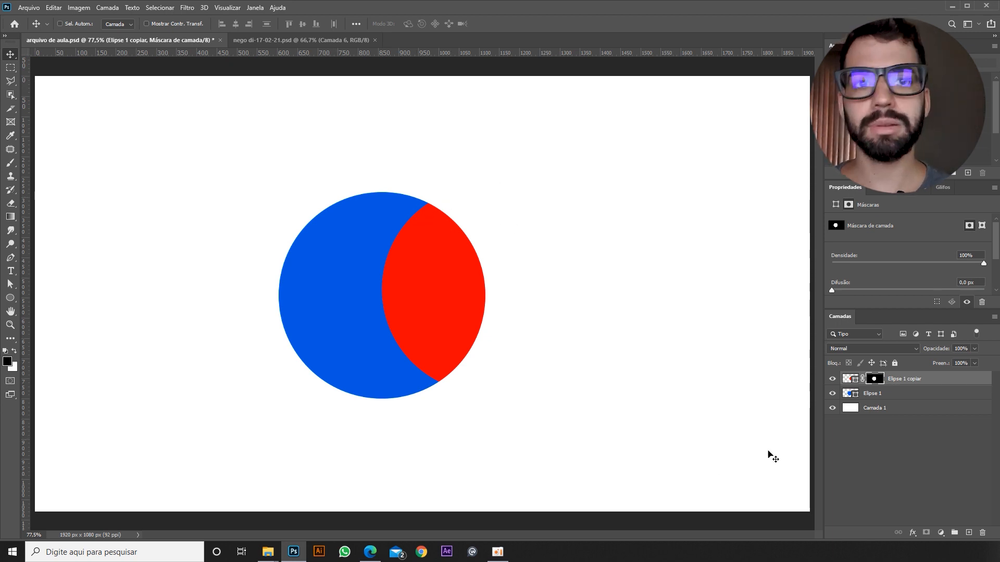
shift+click(877, 381)
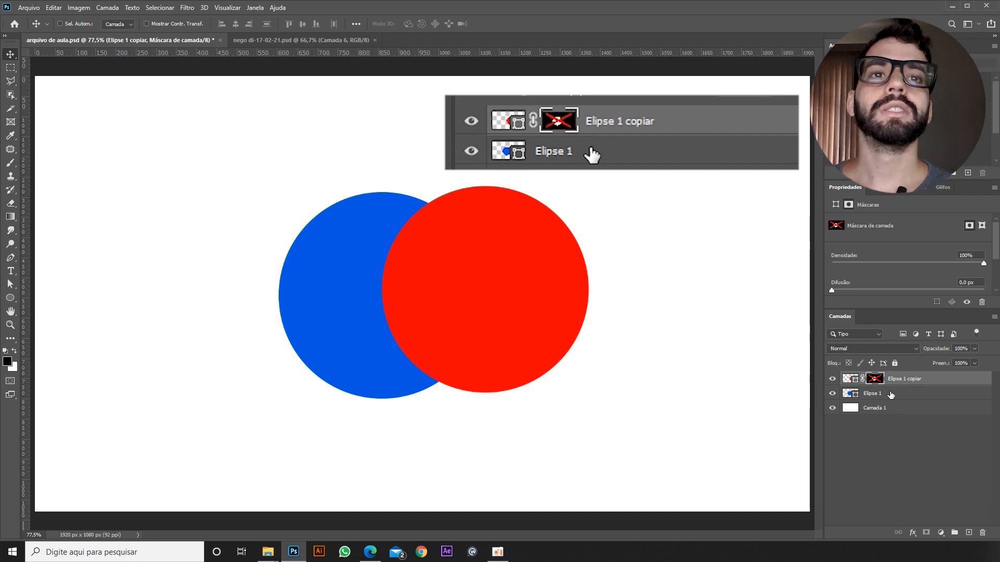
shift+click(876, 384)
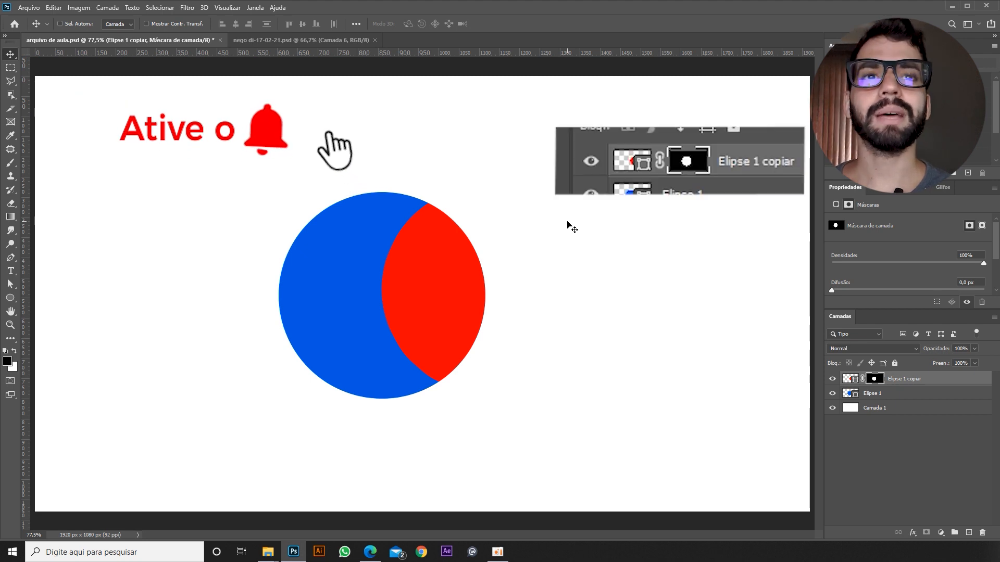
Invert the red circle's layer mask repeatedly, ending with the area over the blue circle hidden
key(ctrl)
key(ctrl+i)
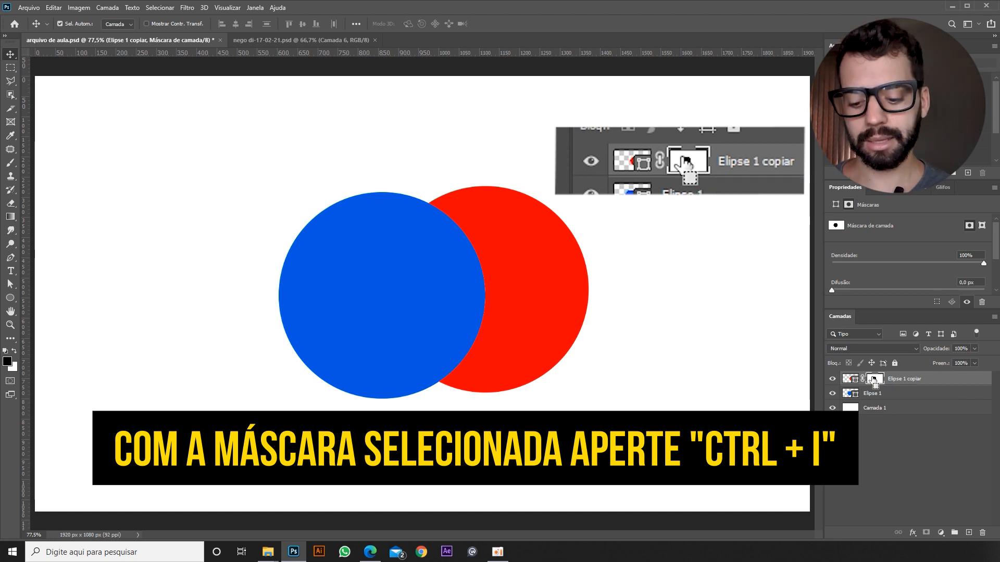
click(873, 380)
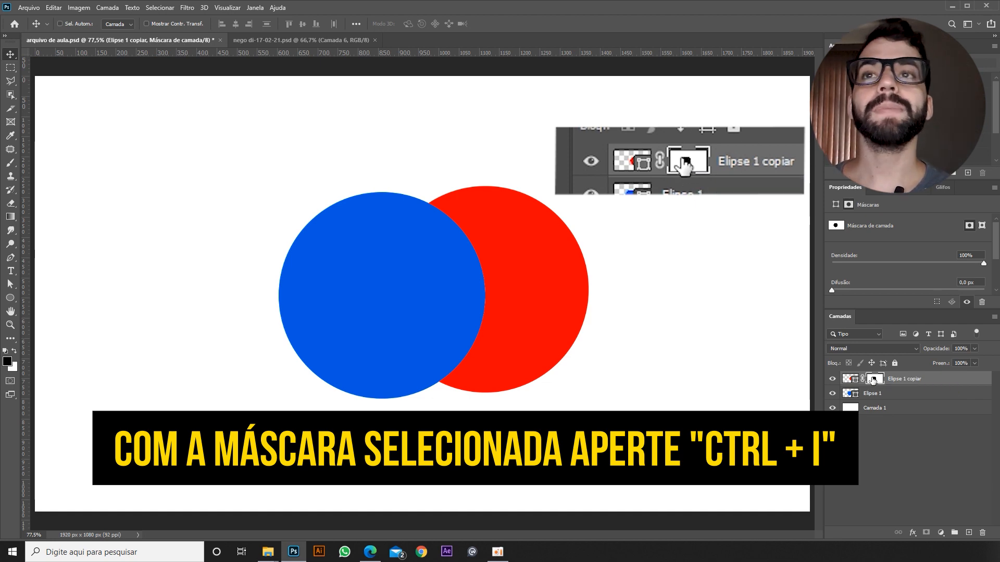
key(ctrl+i)
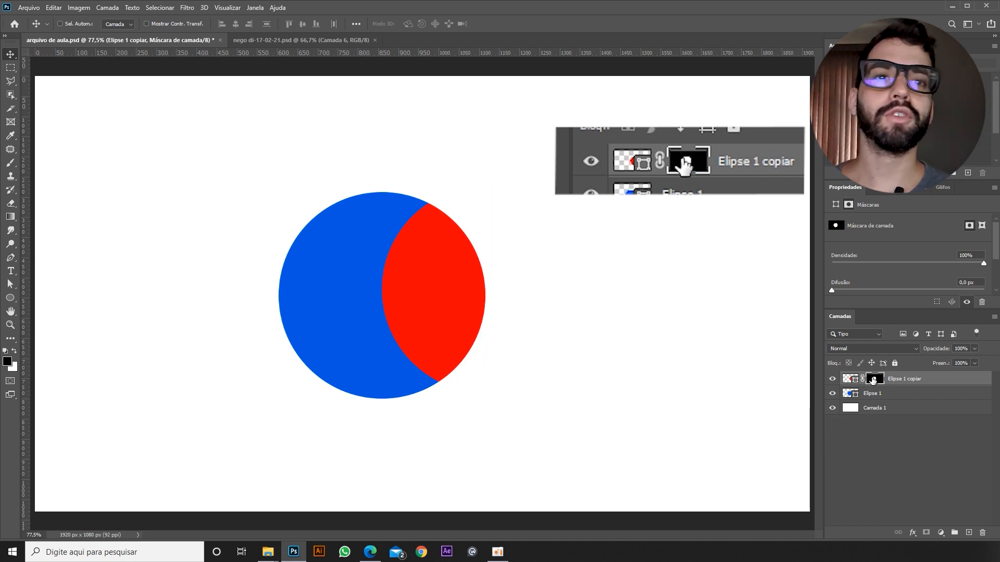
key(ctrl+i)
key(ctrl+i)
key(ctrl+i)
key(ctrl+i)
key(ctrl+i)
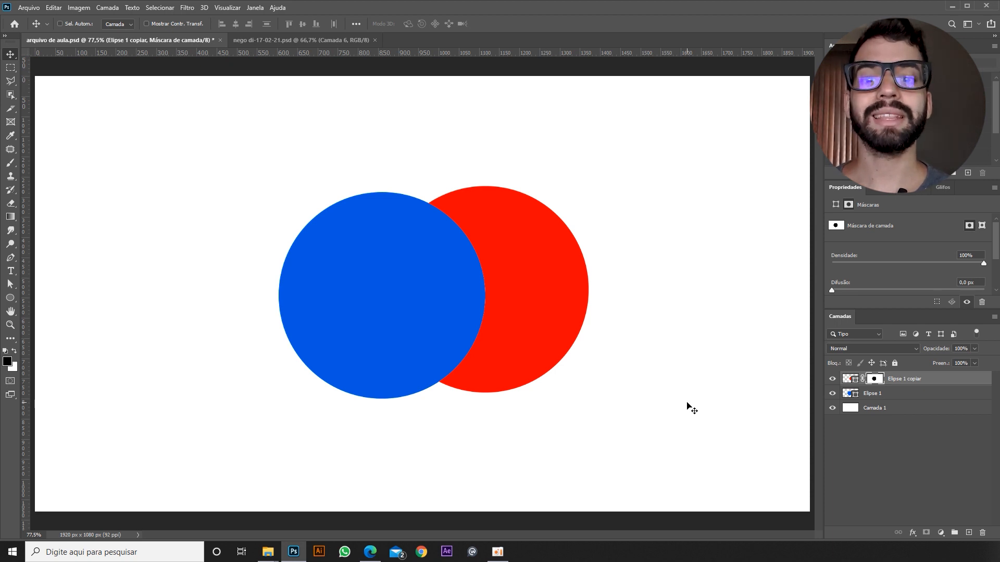
Display the red circle's layer mask on its own, return to the layer content and delete the mask
alt+click(875, 382)
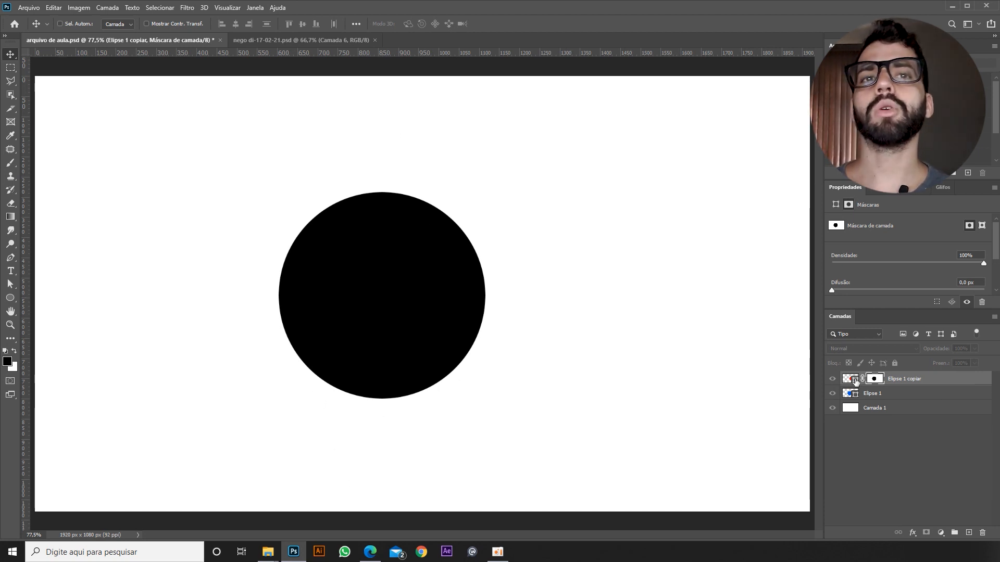
click(853, 381)
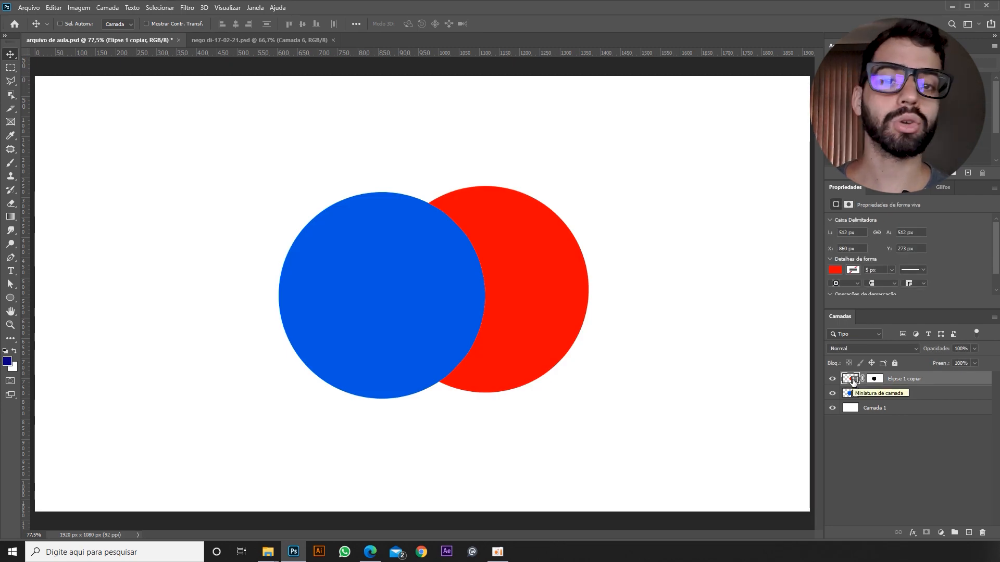
right_click(875, 379)
click(900, 399)
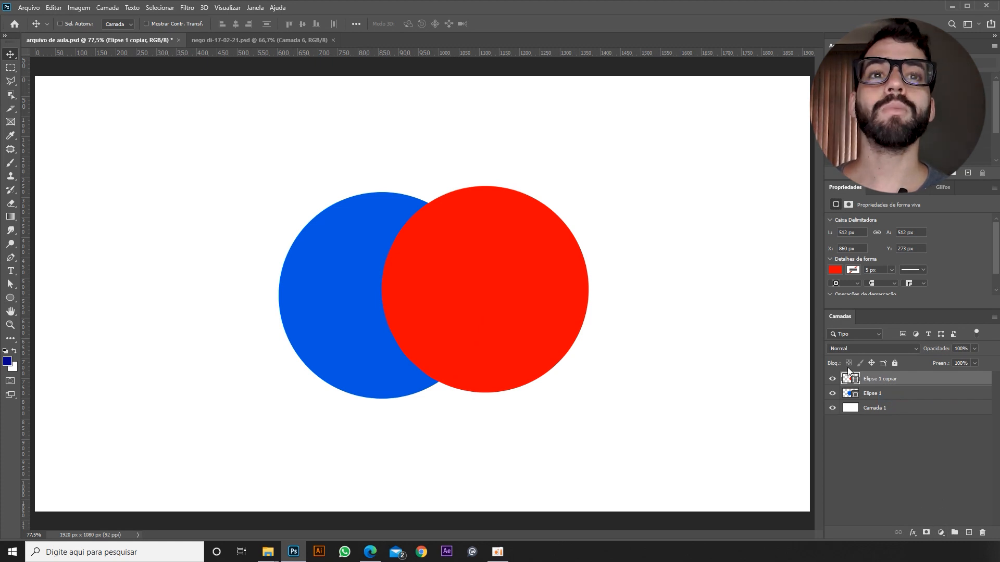
Add an already inverted layer mask to the red circle from the blue circle's outline, and delete that mask
ctrl+click(848, 394)
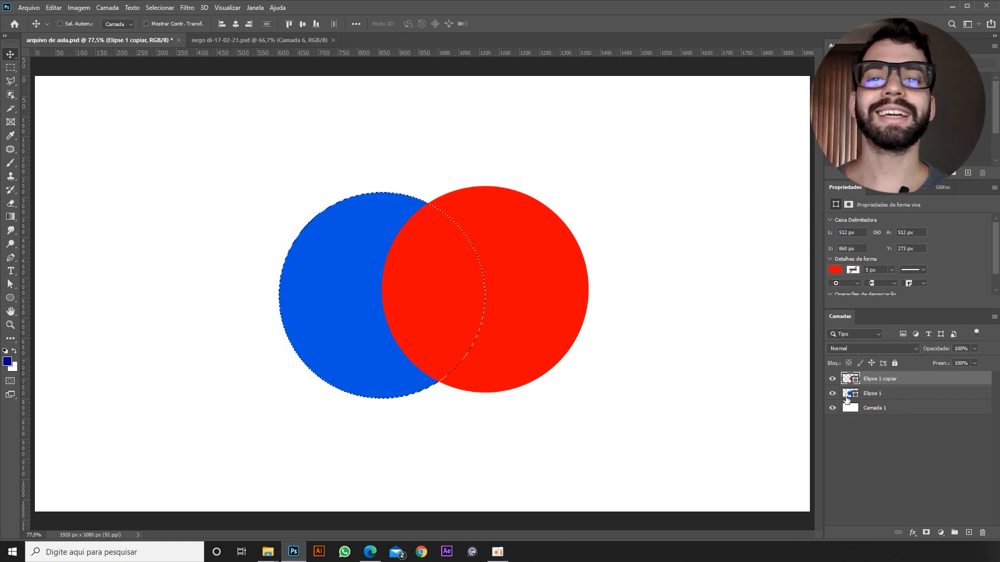
alt+click(930, 535)
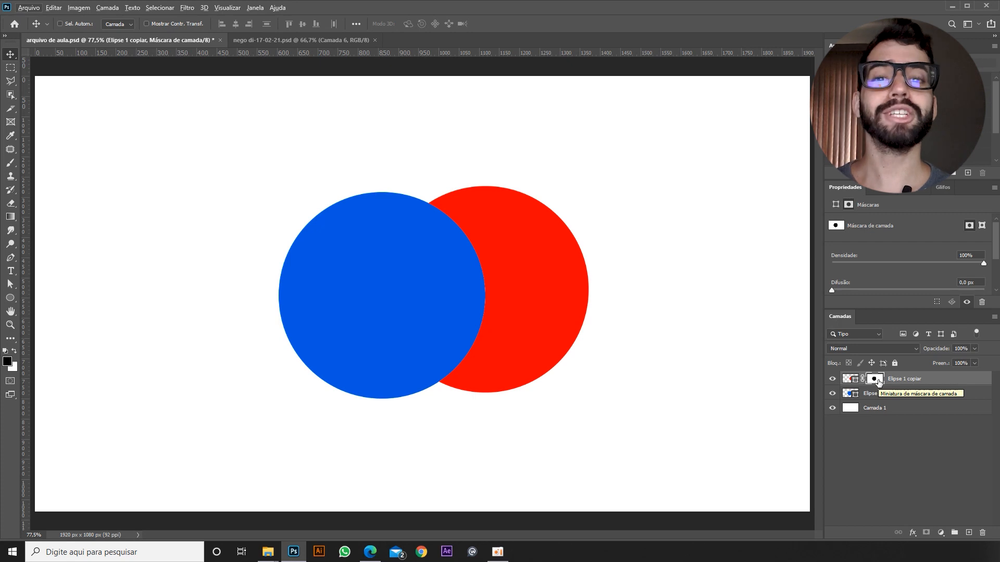
right_click(879, 382)
click(896, 405)
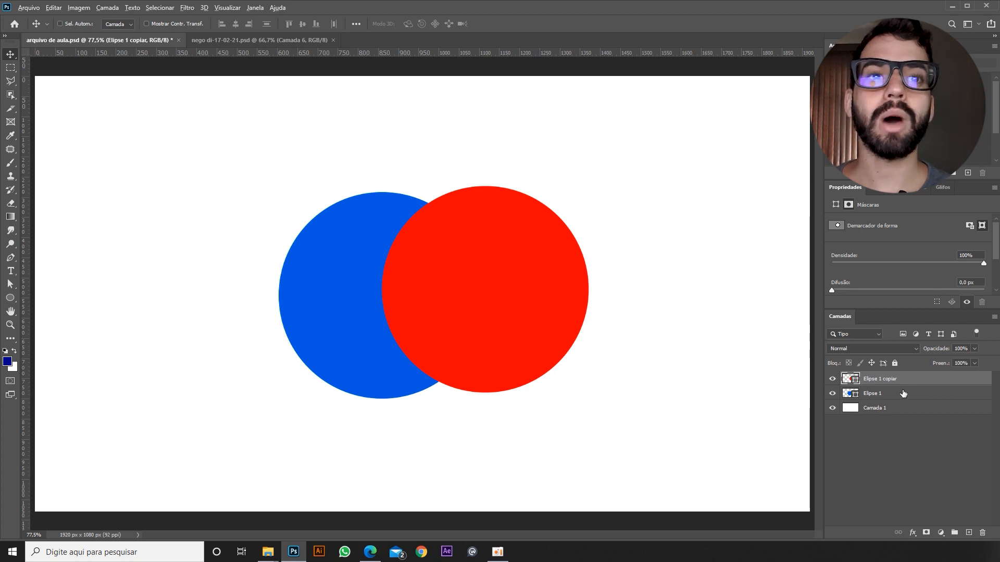
Clip the red circle to the blue circle and release it again several times, ending with it unclipped
drag(903, 393, 903, 384)
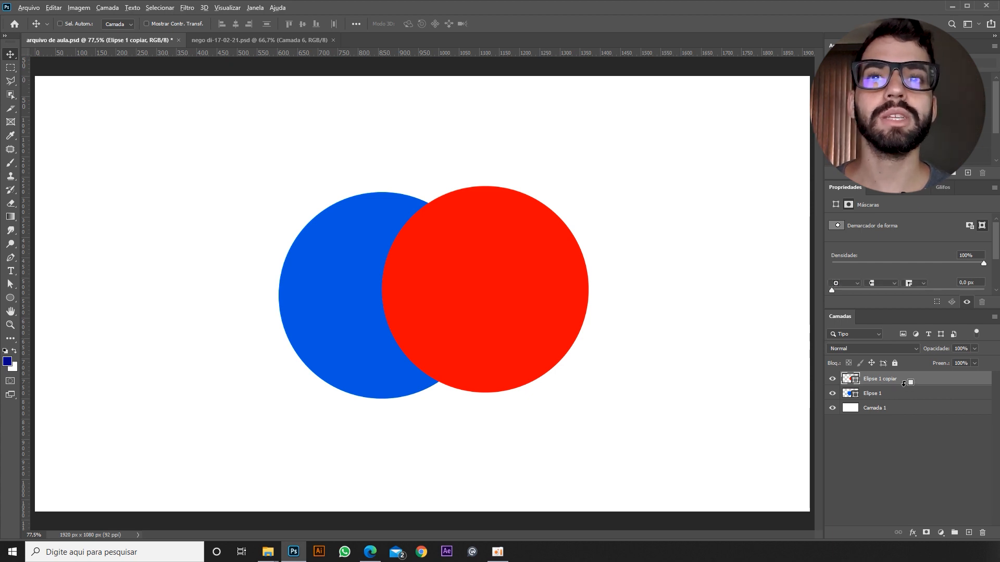
alt+click(903, 383)
alt+click(905, 383)
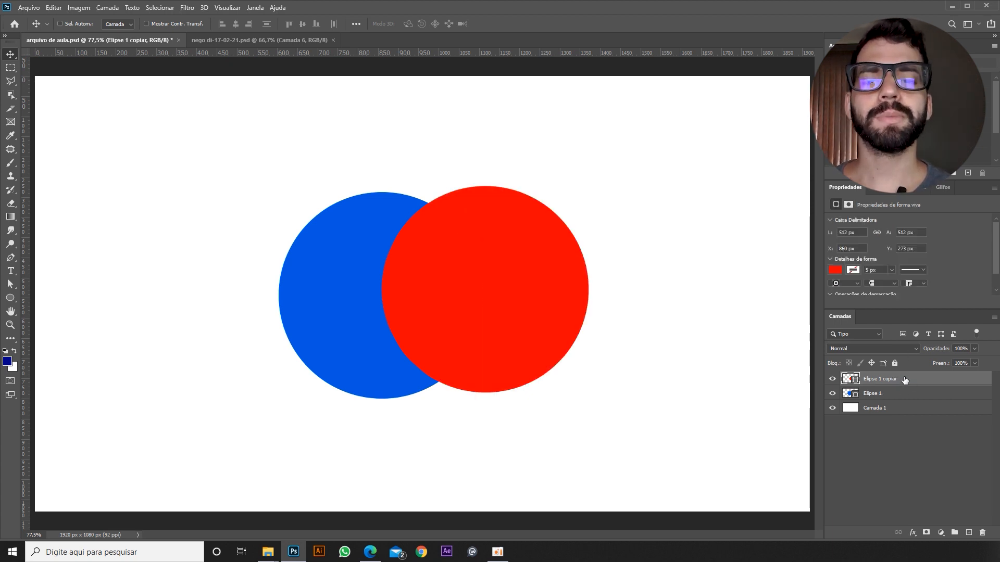
key(ctrl)
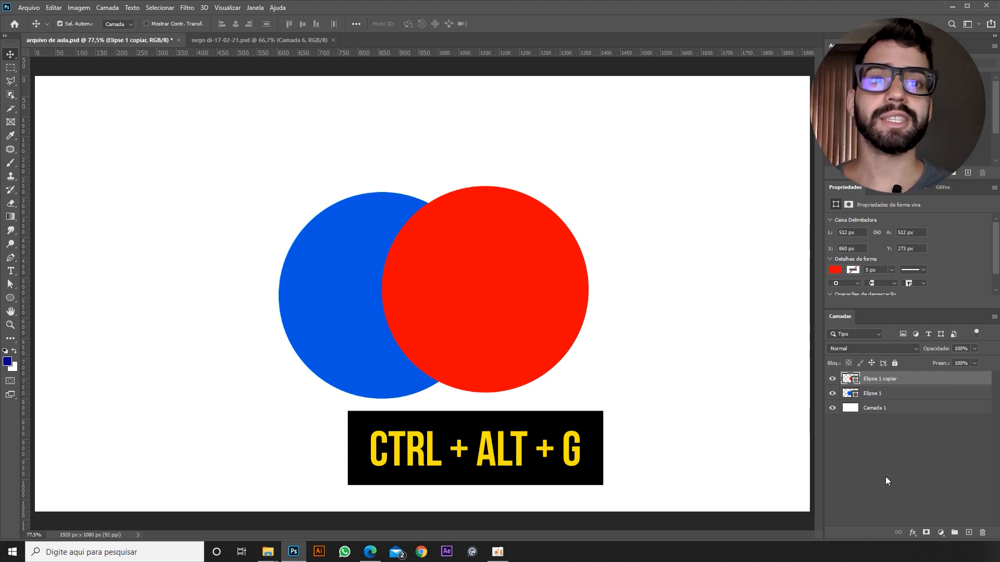
key(ctrl+alt+g)
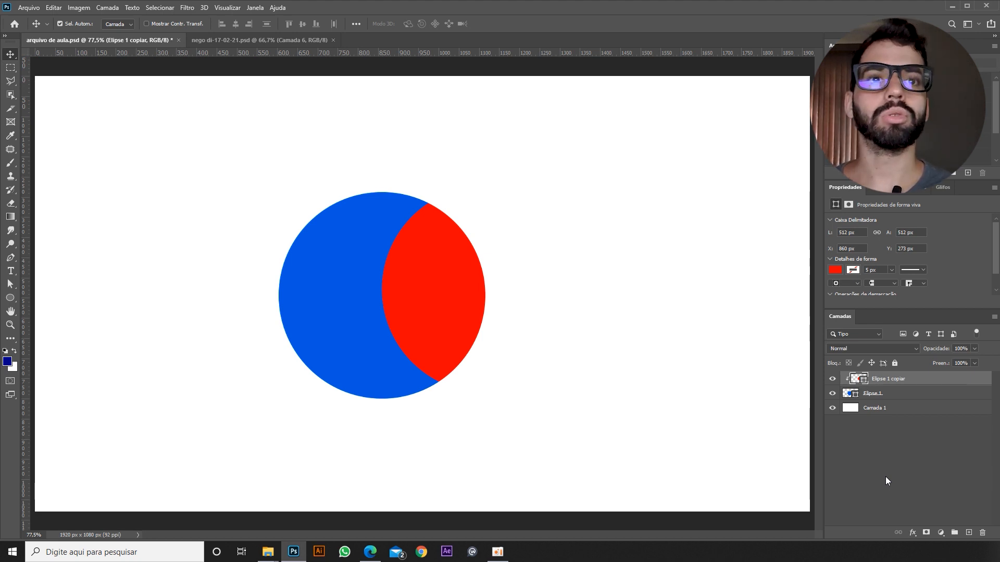
key(ctrl+alt+g)
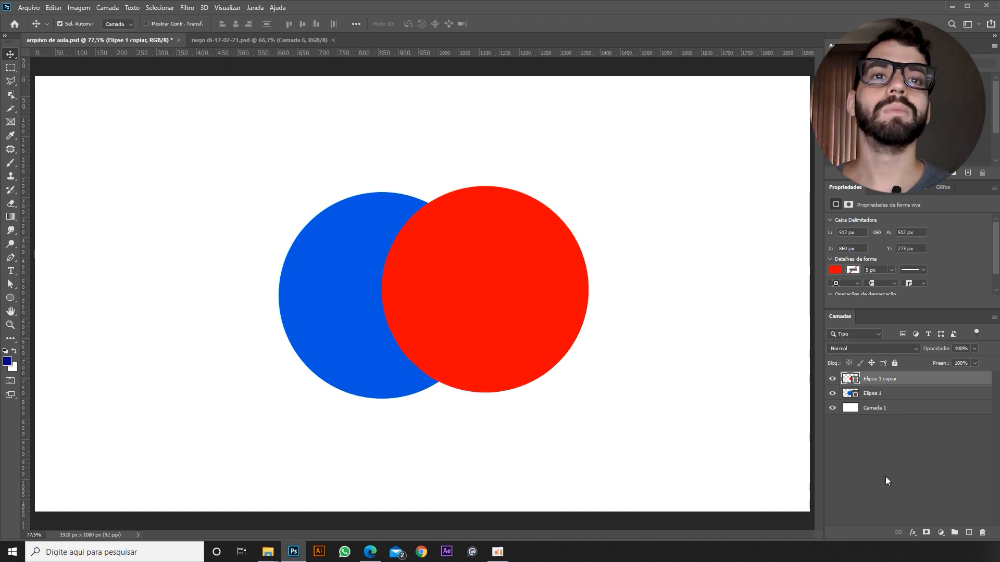
key(ctrl+alt+g)
key(ctrl+alt+g)
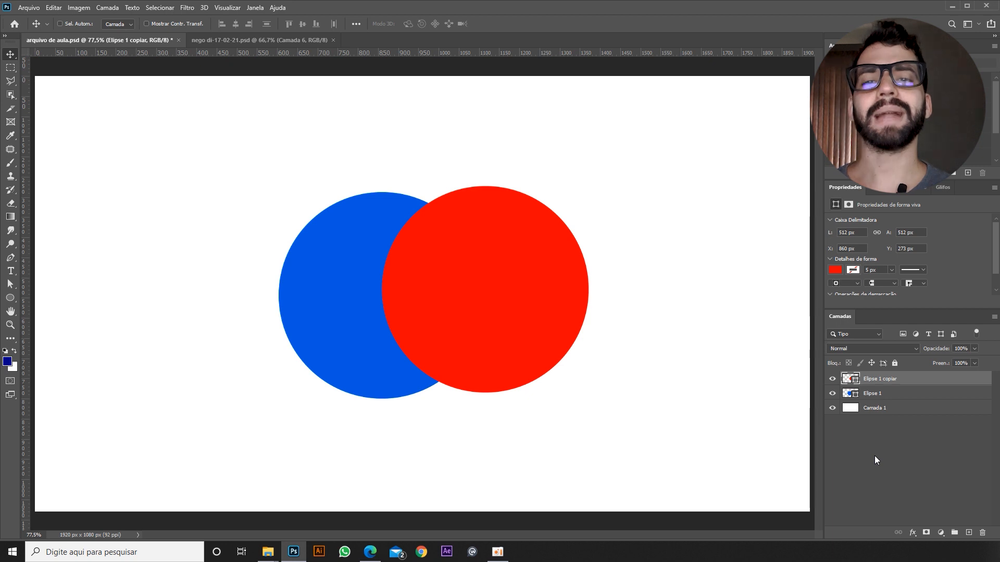
Undo the blank mask on the red circle and mask it with the blue circle's outline as a selection instead
click(925, 534)
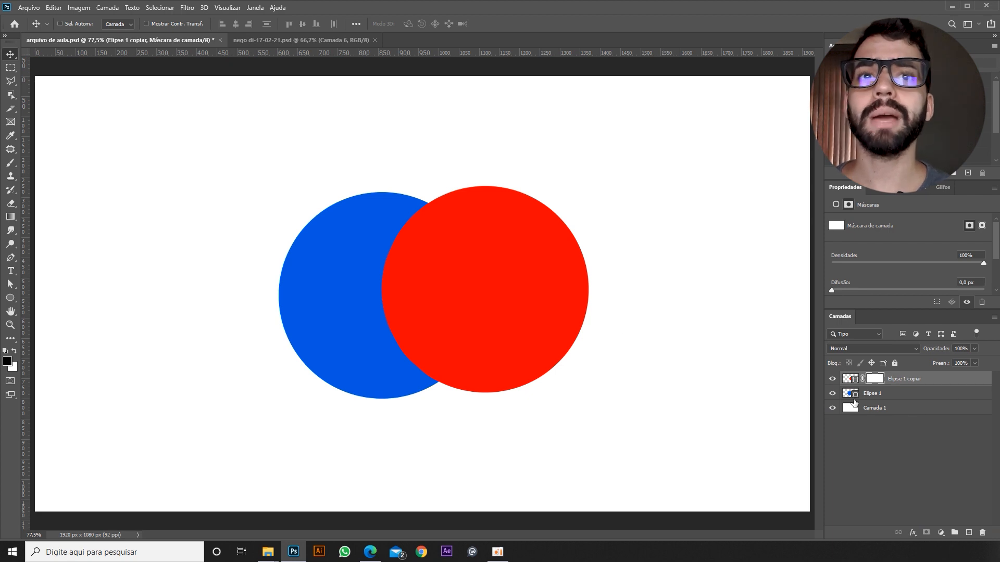
key(ctrl+z)
ctrl+click(850, 395)
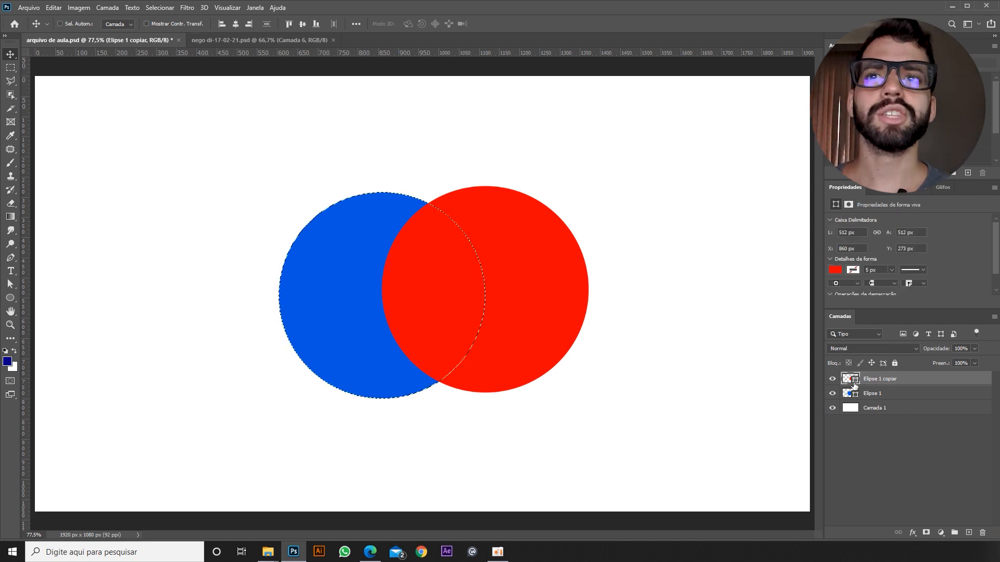
click(925, 534)
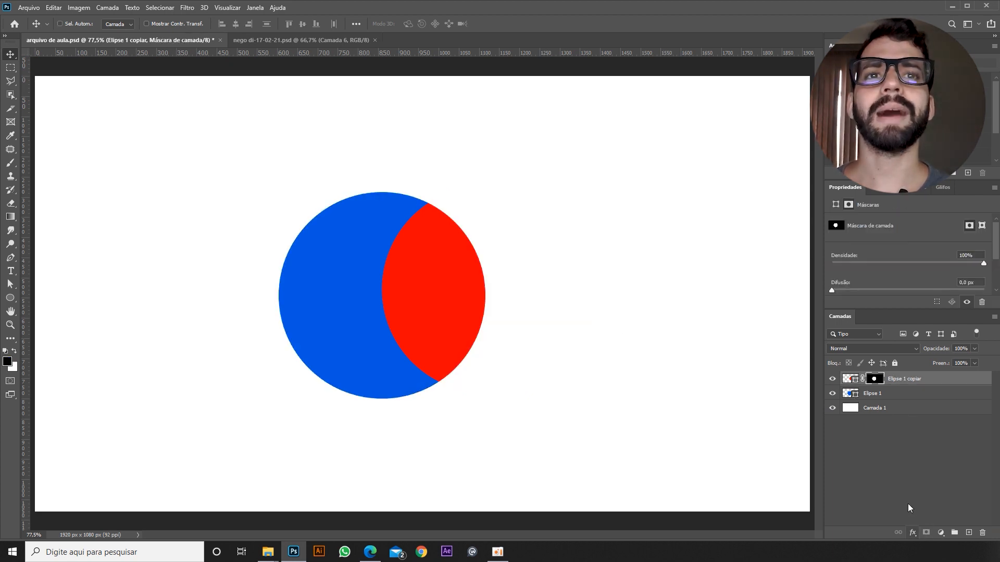
Disable and re-enable the red circle's layer mask twice, leaving it active
right_click(874, 381)
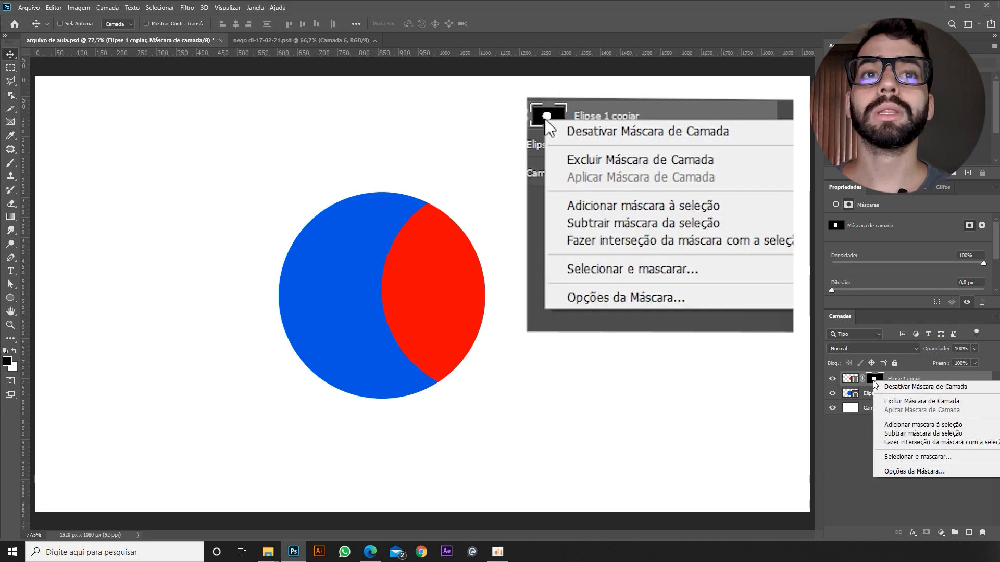
click(906, 392)
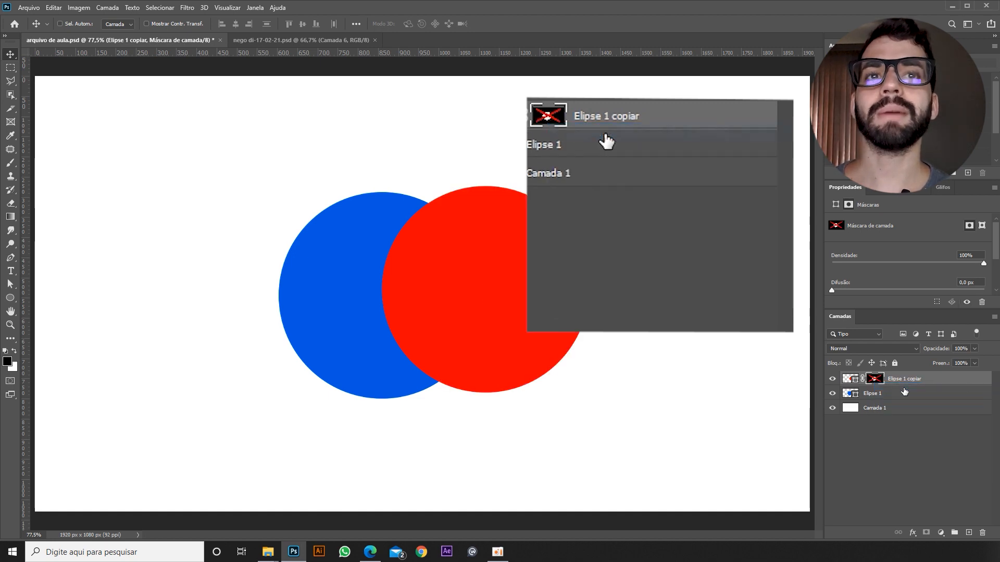
right_click(874, 380)
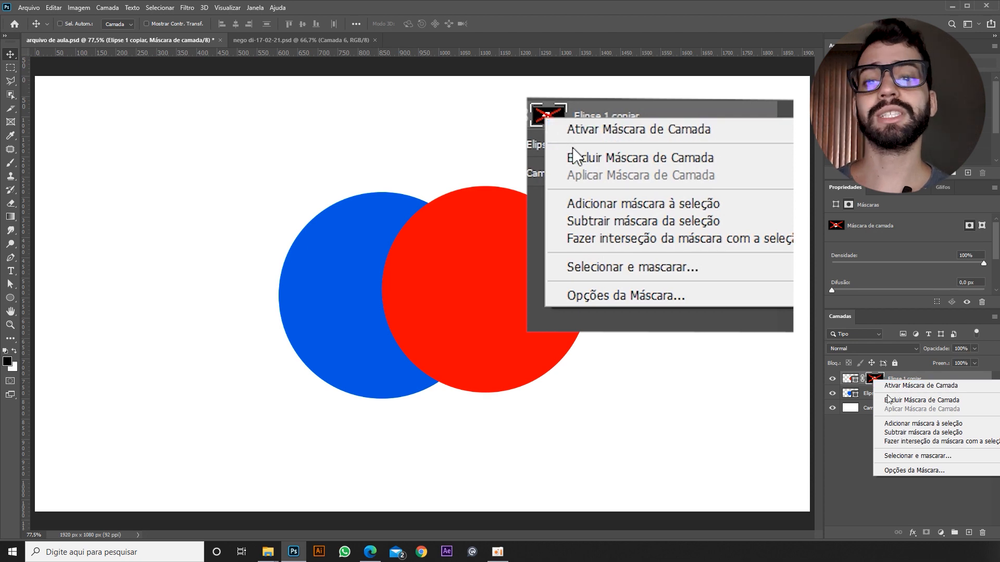
click(869, 381)
right_click(869, 381)
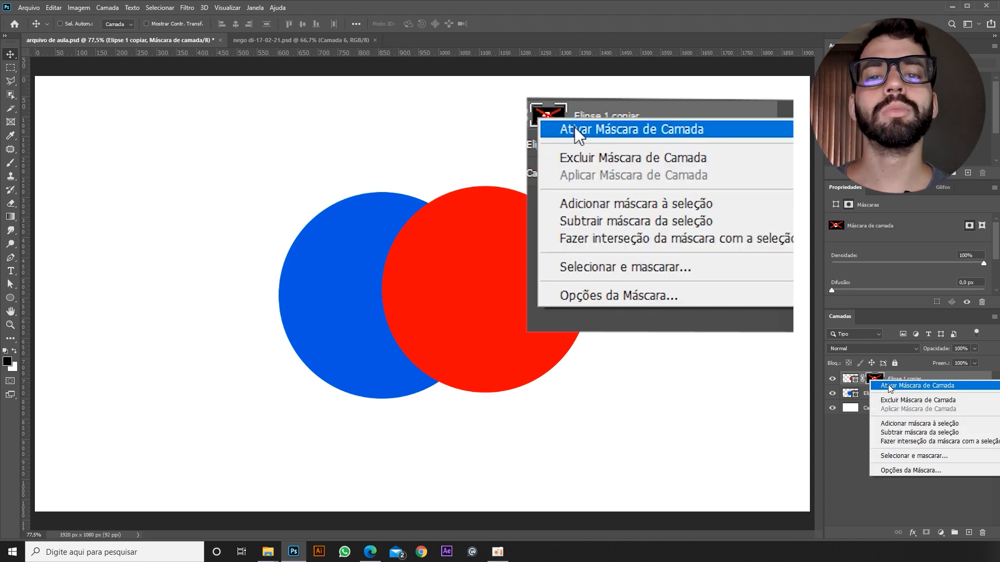
click(889, 387)
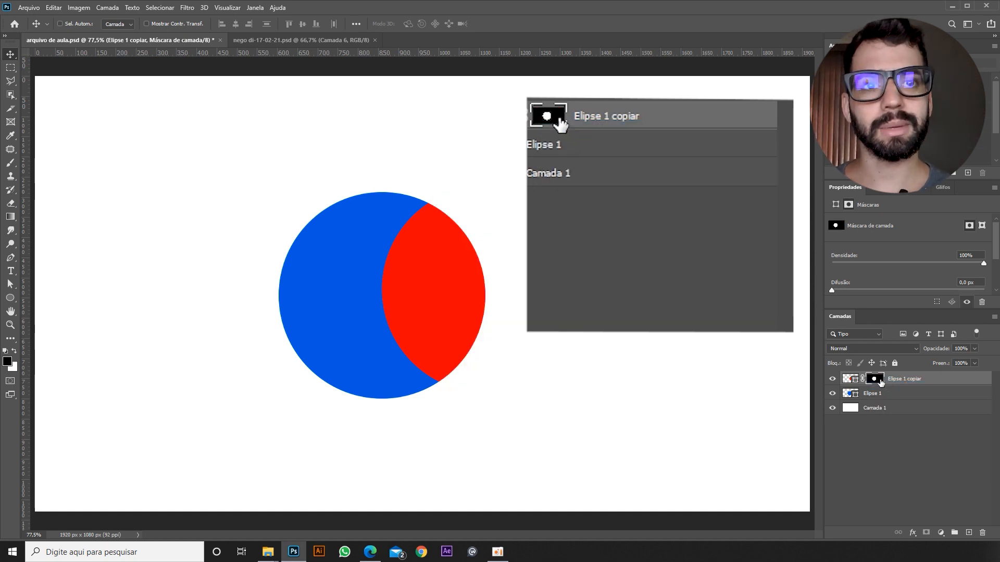
shift+click(885, 385)
shift+click(885, 384)
Delete the red circle's layer mask and undo the deletion
right_click(874, 382)
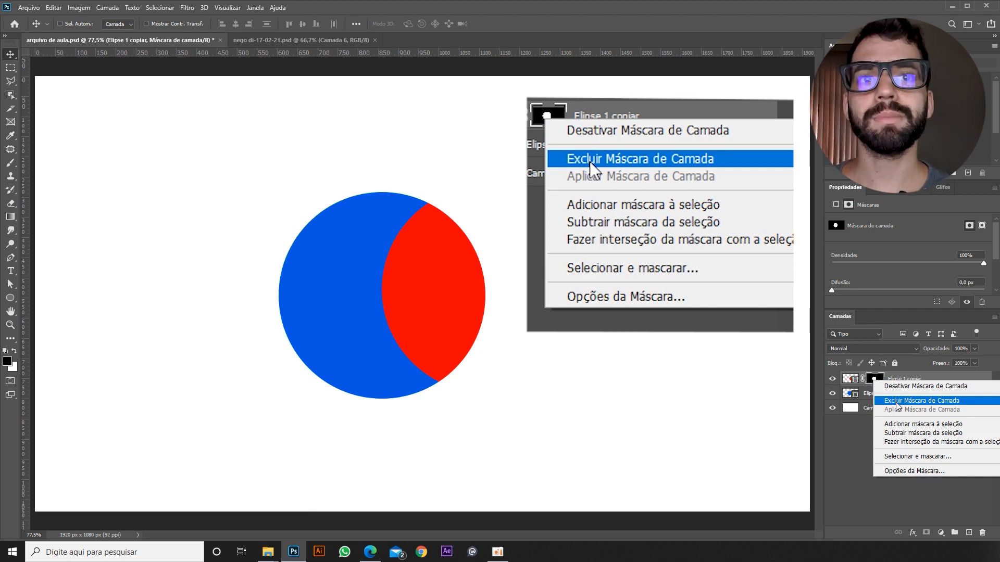
click(898, 402)
key(ctrl+z)
Add the red circle's layer mask to the selection
right_click(877, 380)
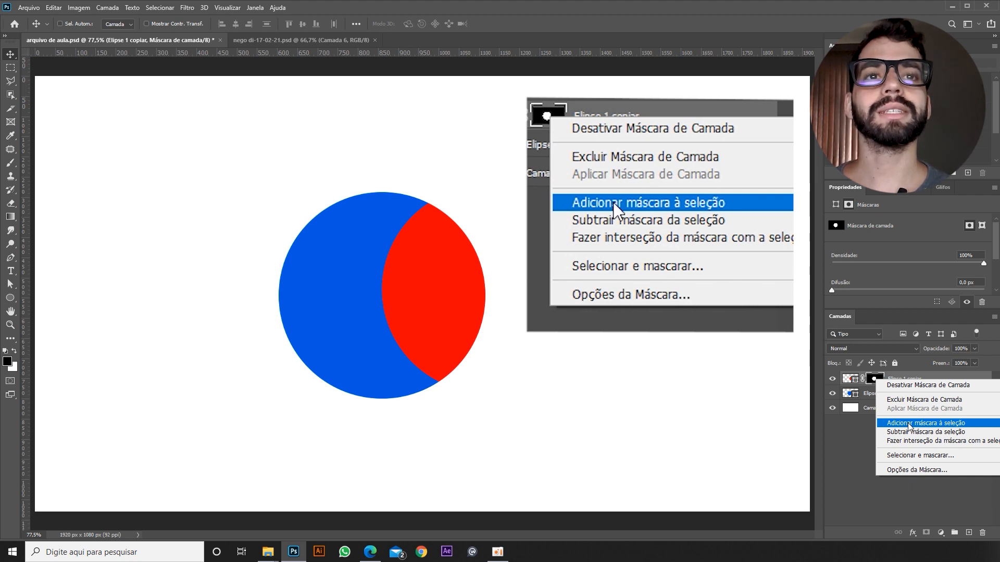
click(908, 423)
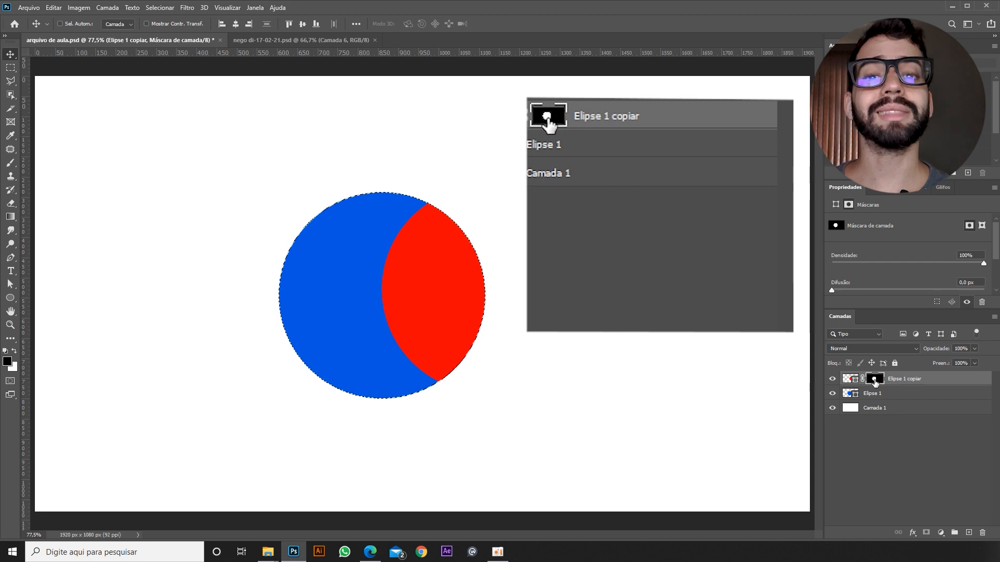
Clear the active selection and delete the red circle's layer mask
drag(874, 383, 878, 388)
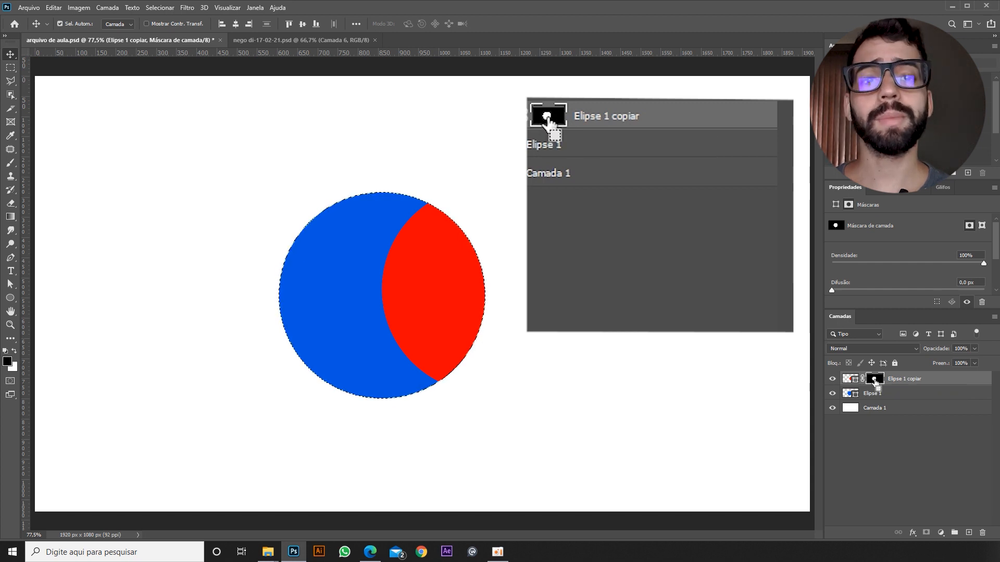
key(ctrl+d)
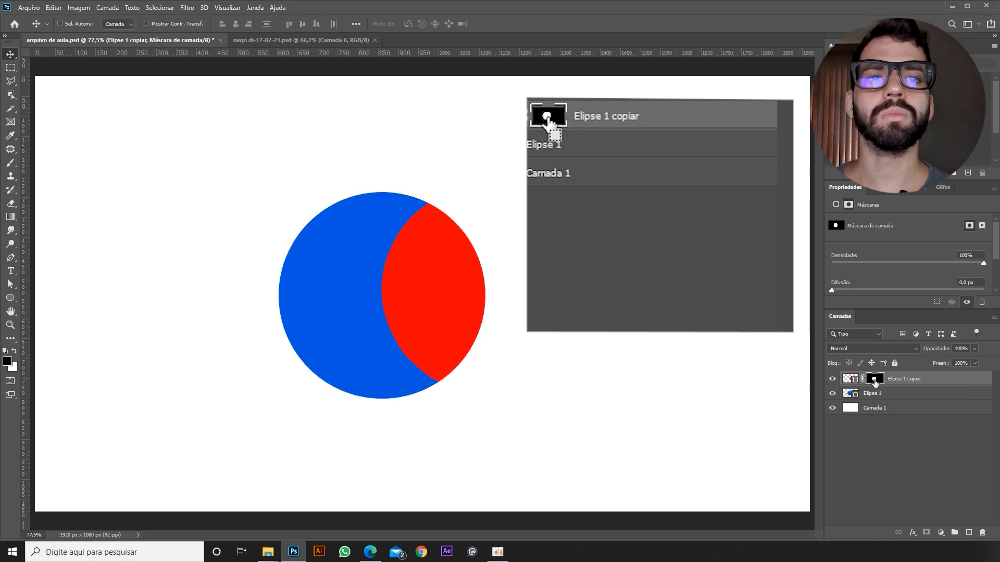
right_click(875, 384)
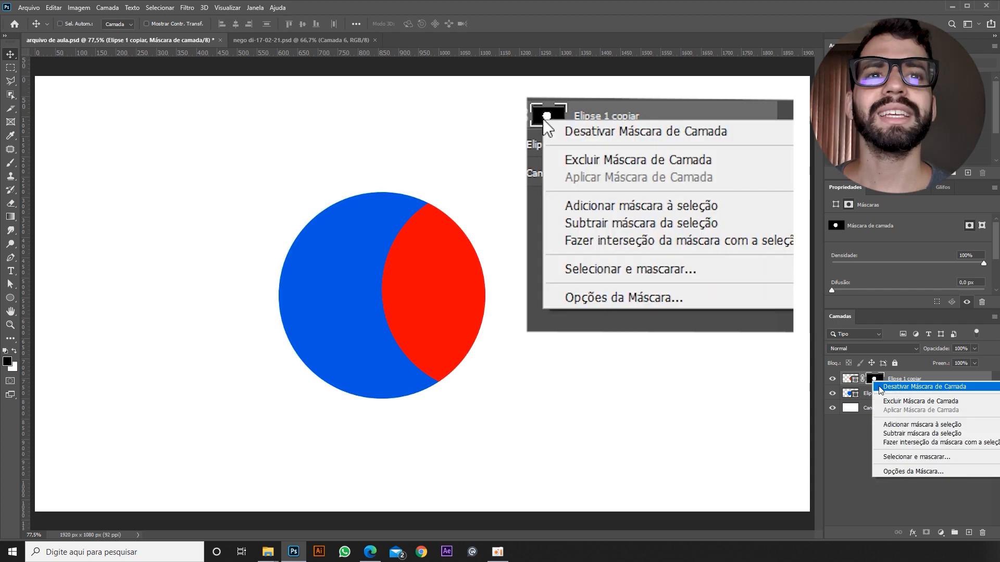
click(899, 400)
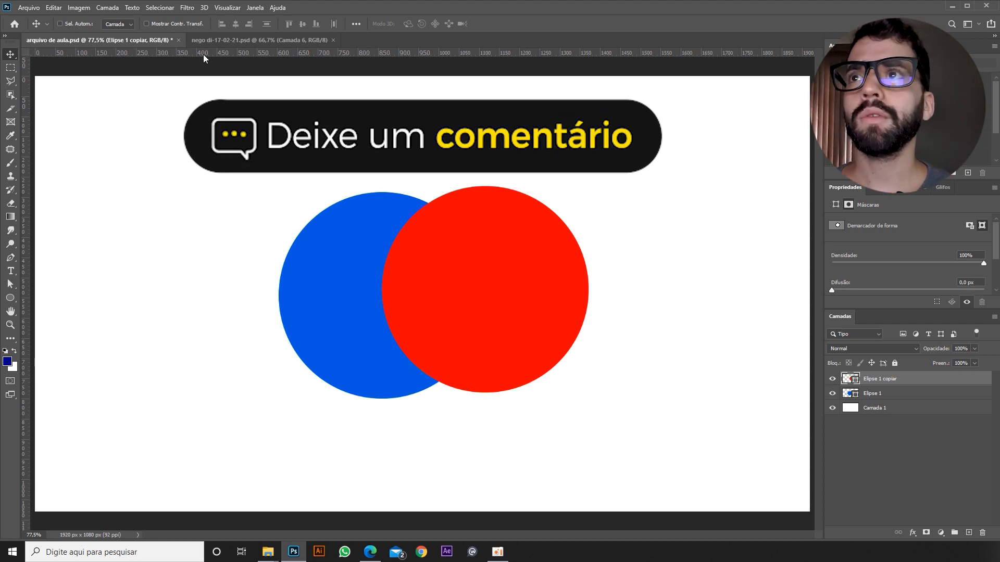
Switch to the nego di-17-02-21.psd document and reposition and lengthen the floating layer list
click(231, 43)
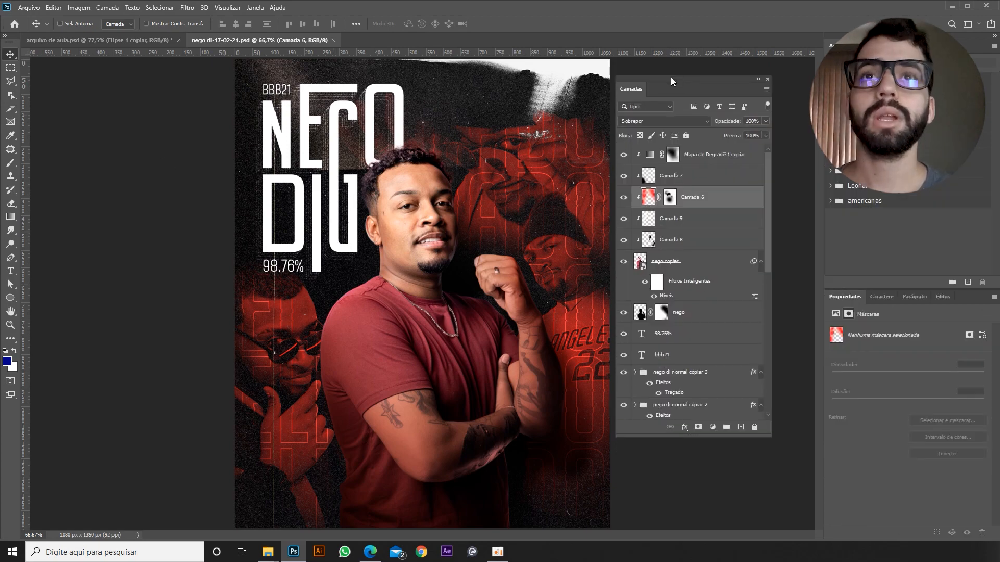
drag(671, 79, 671, 71)
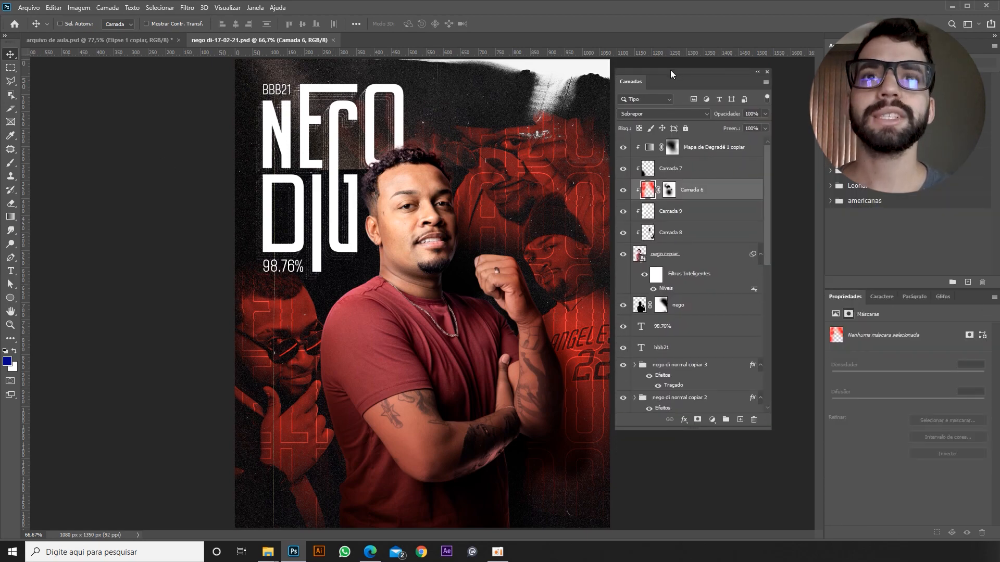
drag(671, 430, 671, 501)
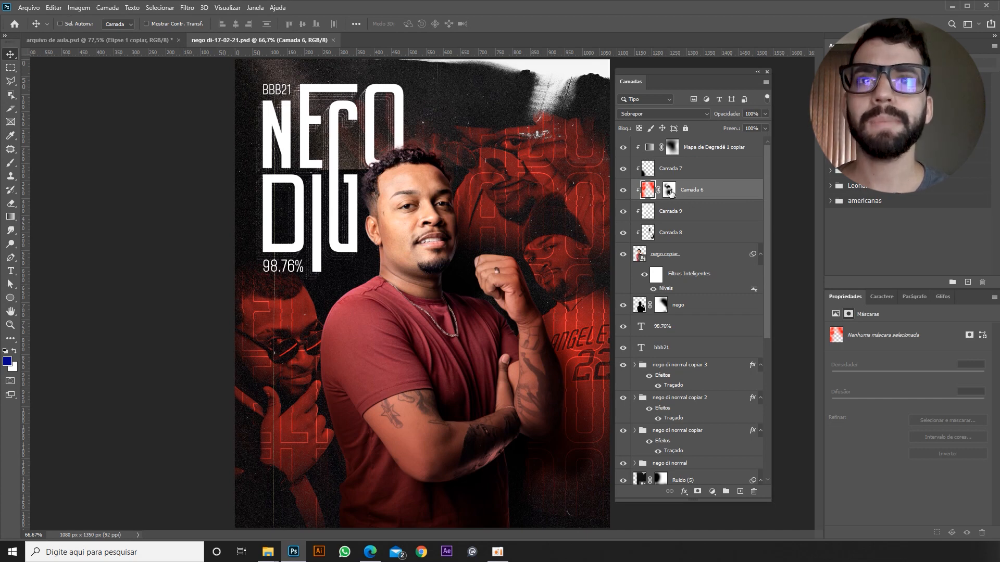
Toggle Camada 6's visibility several times to compare the red light on the portrait, leaving the layer visible
click(622, 191)
click(622, 191)
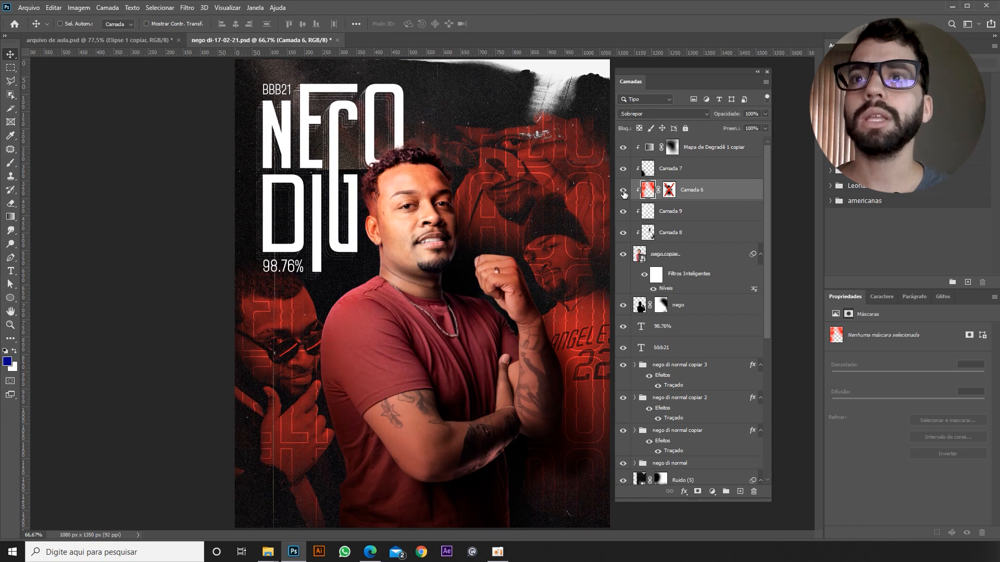
scroll(479, 327, up, 4)
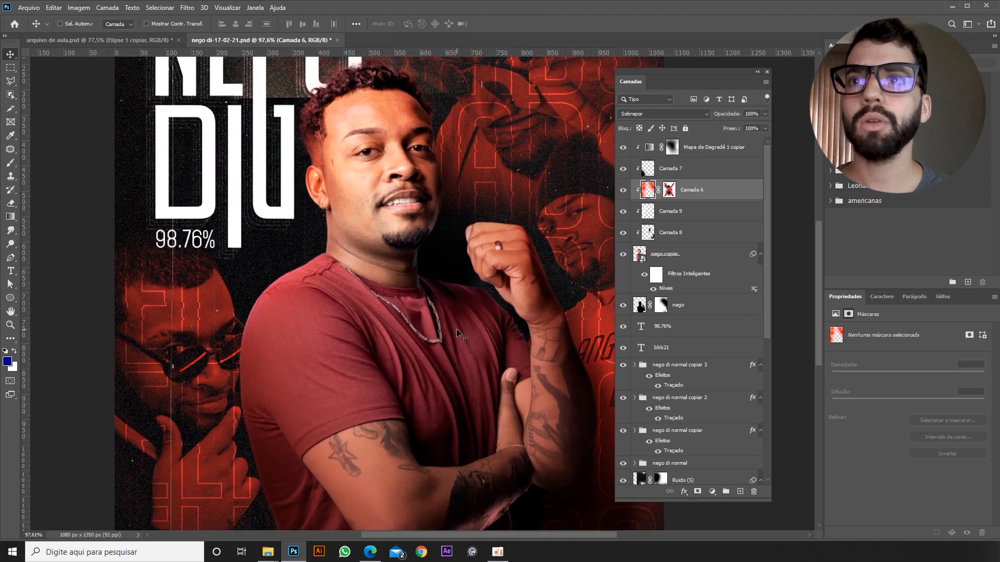
click(623, 191)
click(624, 191)
click(623, 191)
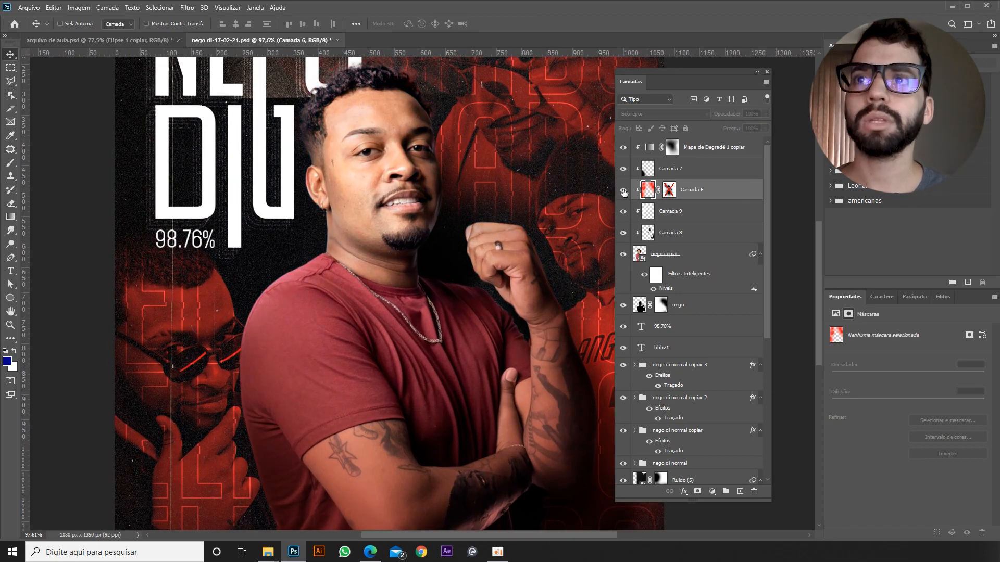
click(624, 191)
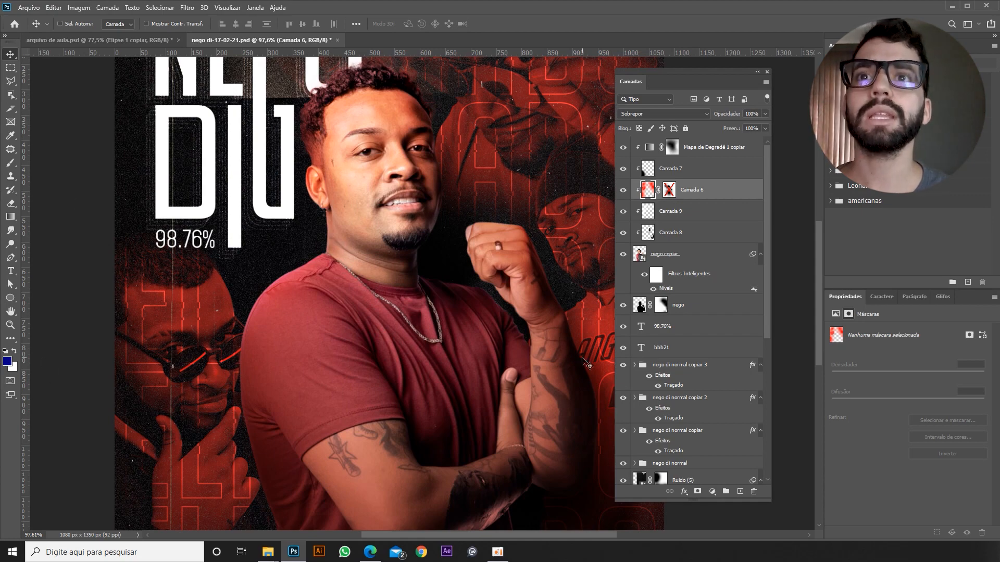
Re-enable Camada 6's layer mask, display the mask alone on the canvas, and return to the layer's content
click(669, 190)
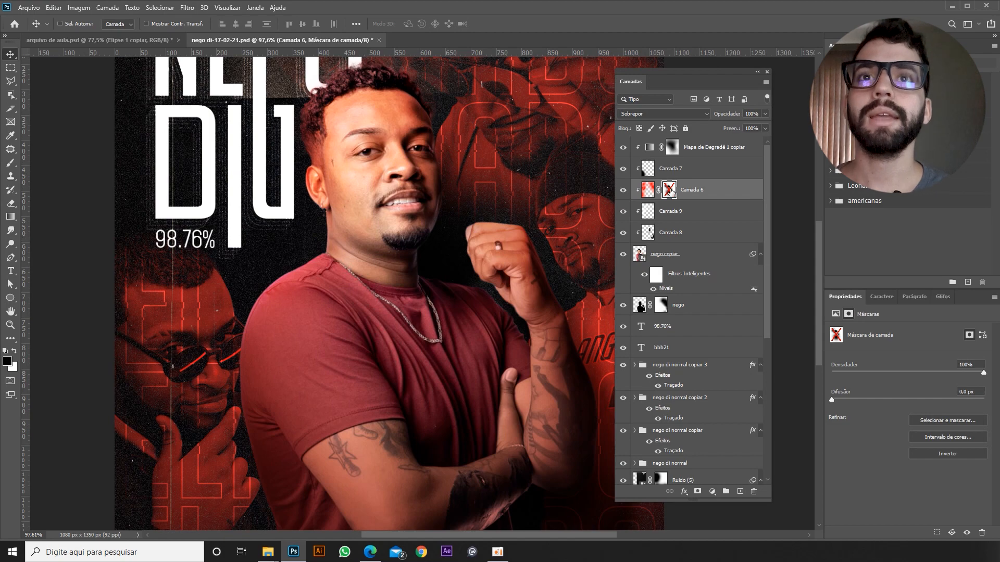
shift+click(670, 192)
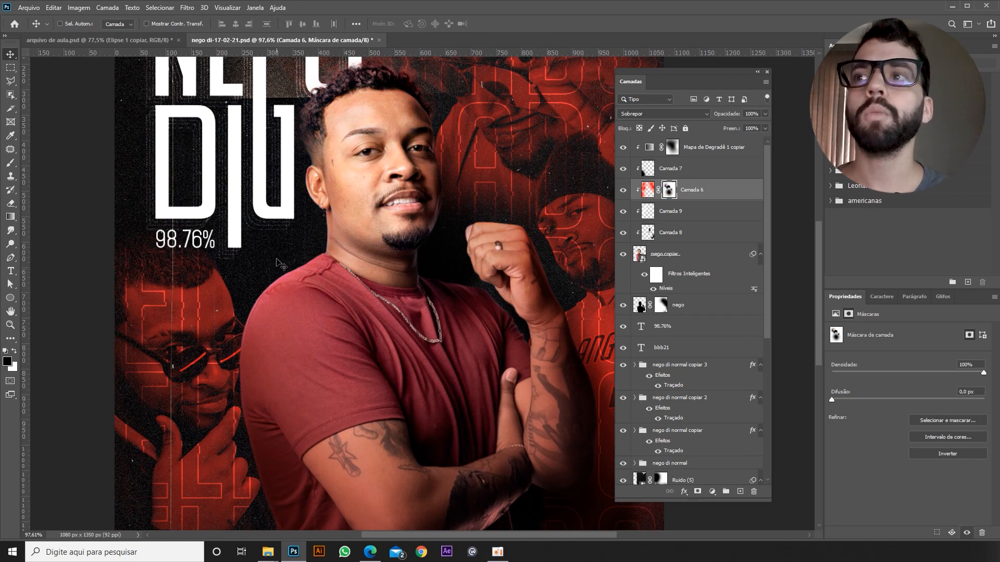
alt+click(669, 192)
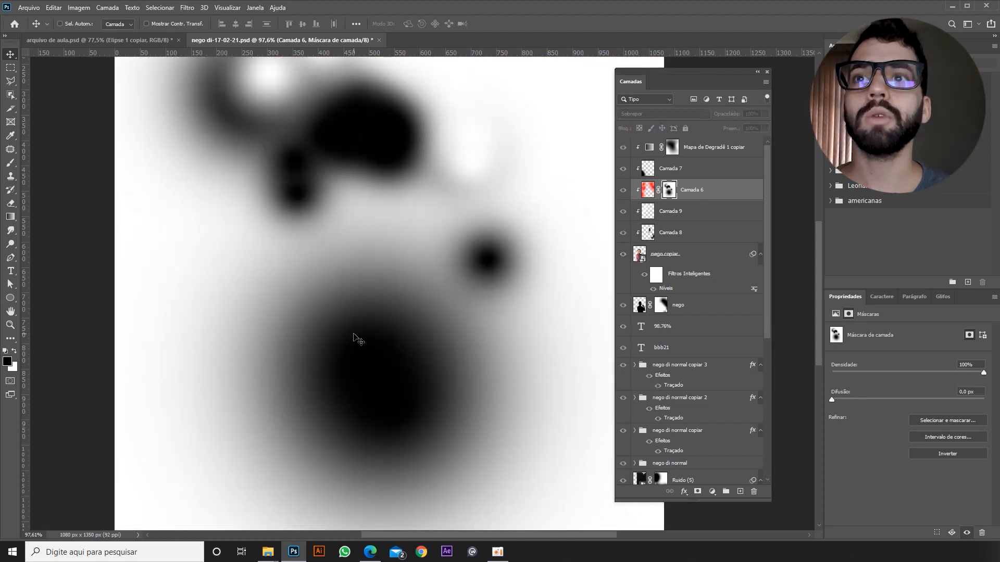
click(647, 191)
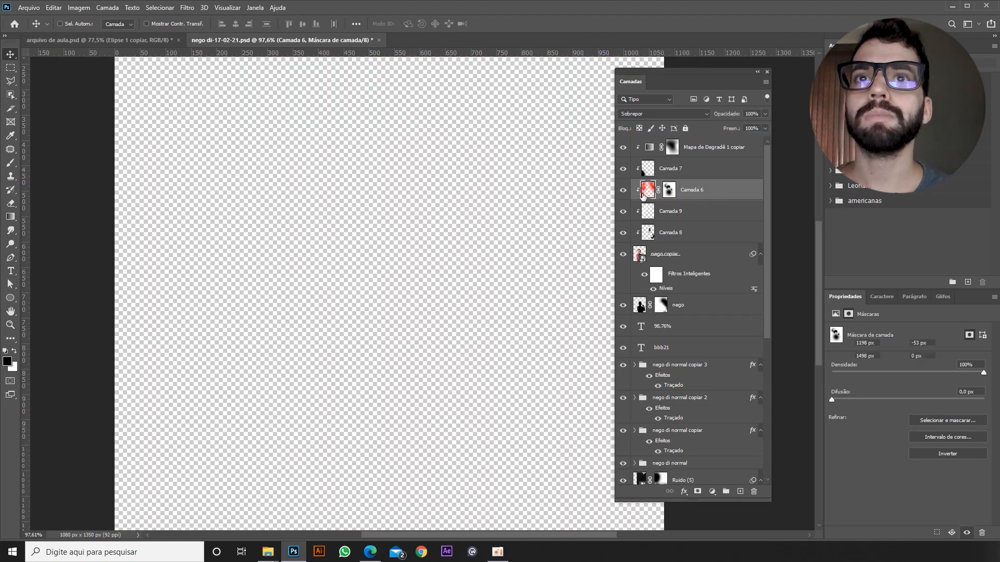
Choose the Brush tool and replace Camada 6's layer mask with a new blank white one
click(11, 163)
click(669, 190)
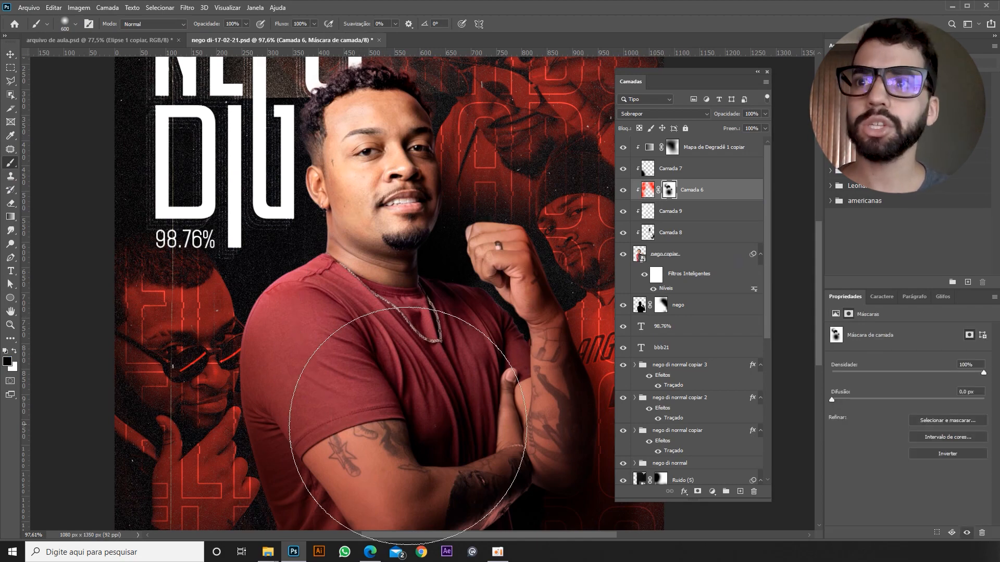
right_click(673, 193)
click(711, 210)
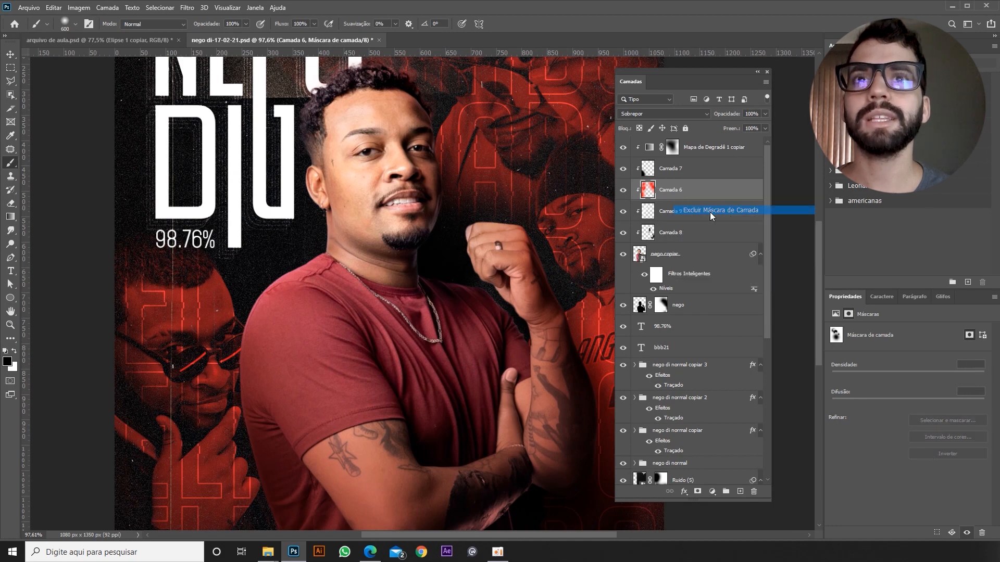
click(698, 492)
Paint black over the man's face on Camada 6's mask with a brush reduced to 250 px
key(bracketleft)
key(bracketleft)
key(bracketleft)
key(bracketleft)
key(bracketleft)
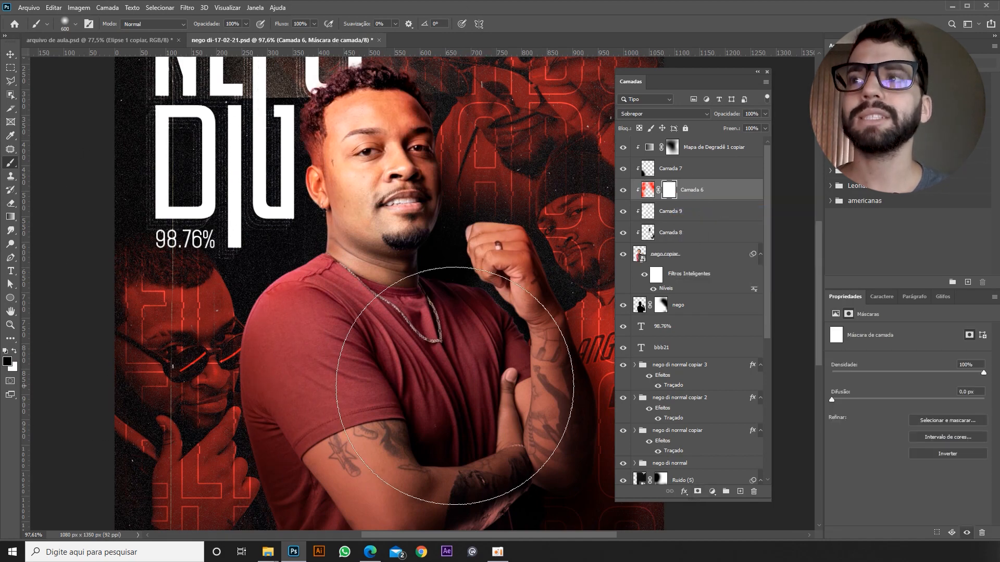
key(bracketright)
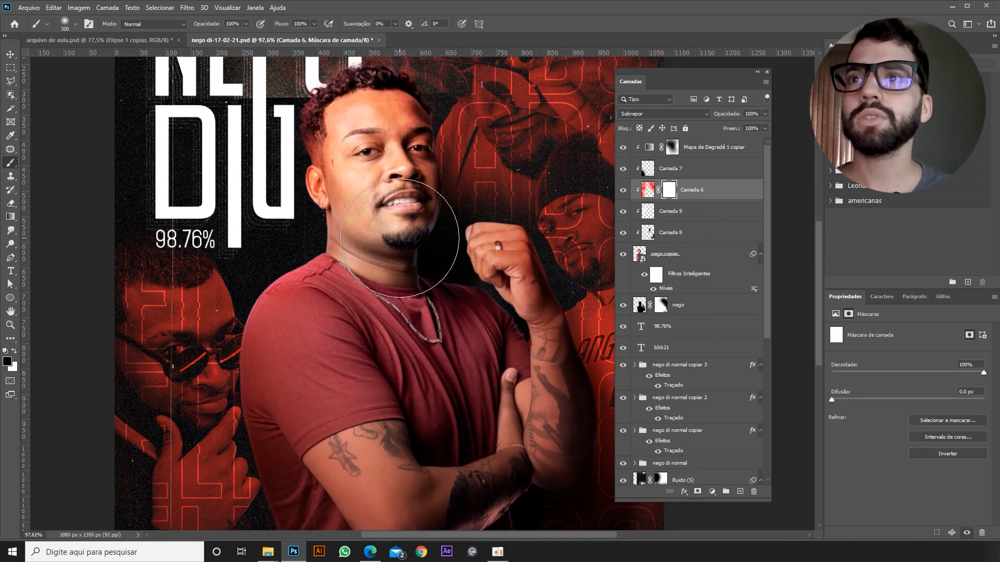
click(370, 170)
mouse_move(365, 166)
mouse_down()
mouse_move(331, 133)
mouse_move(329, 170)
mouse_up()
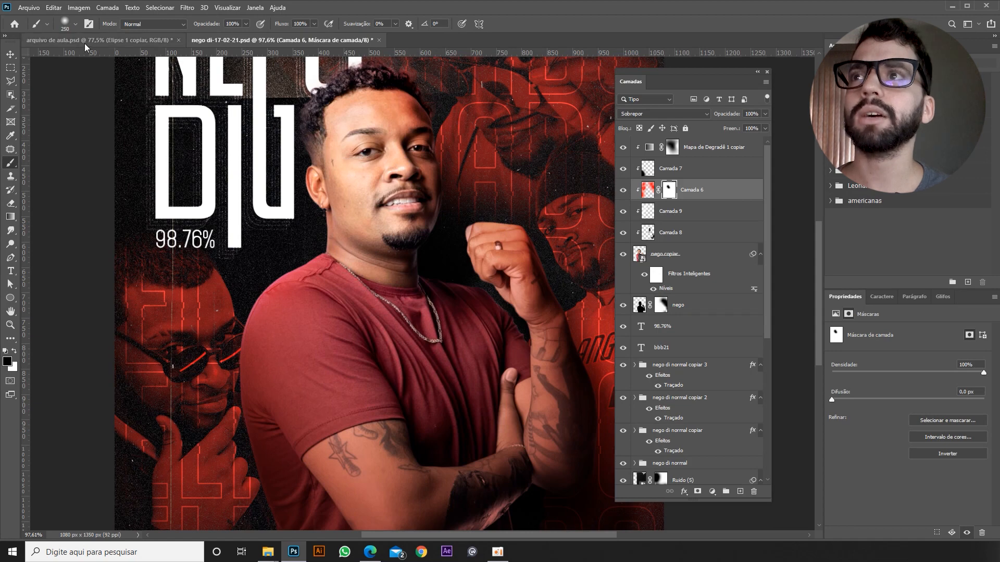
Paint over the man's face on Camada 6's mask with the brush at 16% opacity and again at 48%
click(246, 24)
click(205, 36)
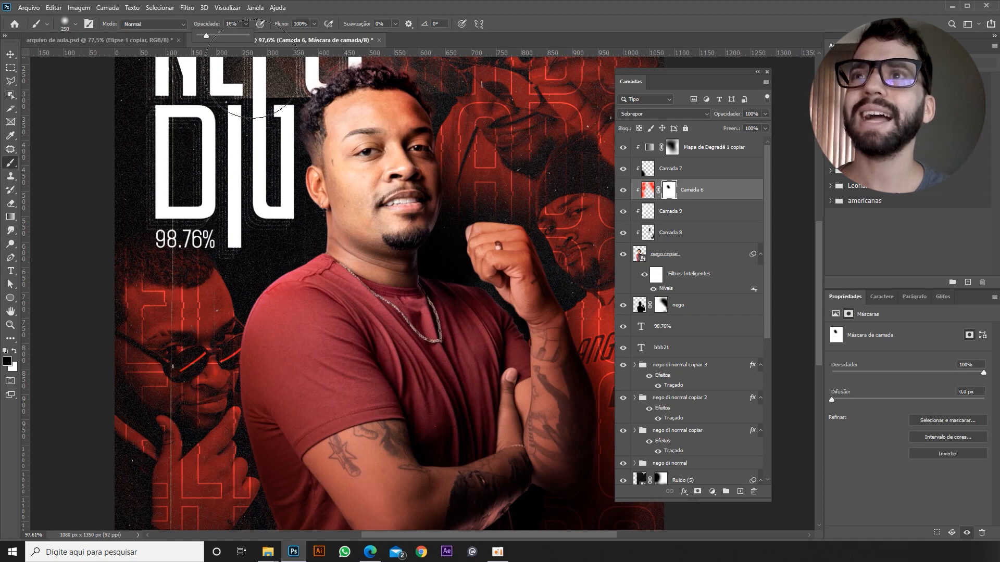
click(369, 162)
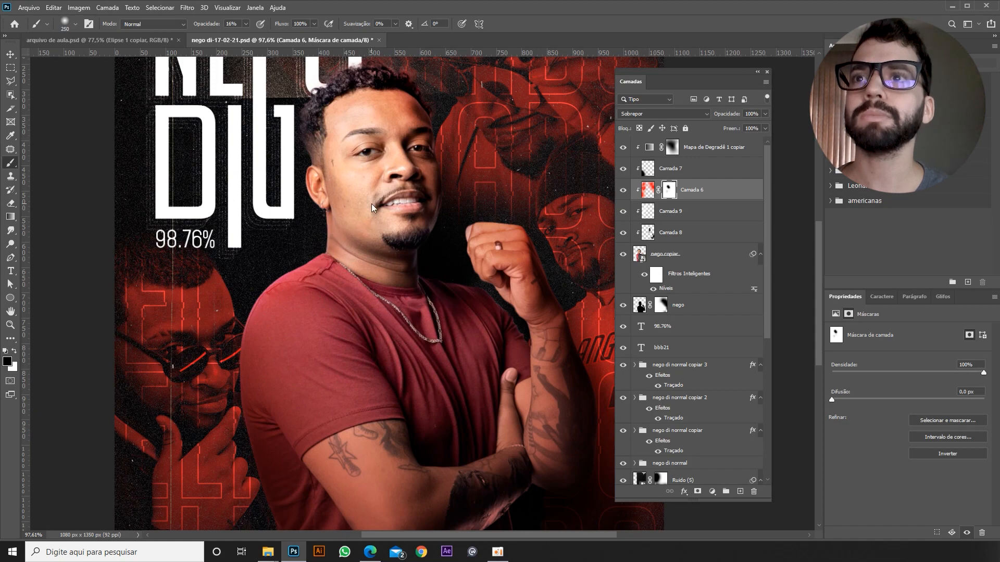
click(245, 24)
click(261, 36)
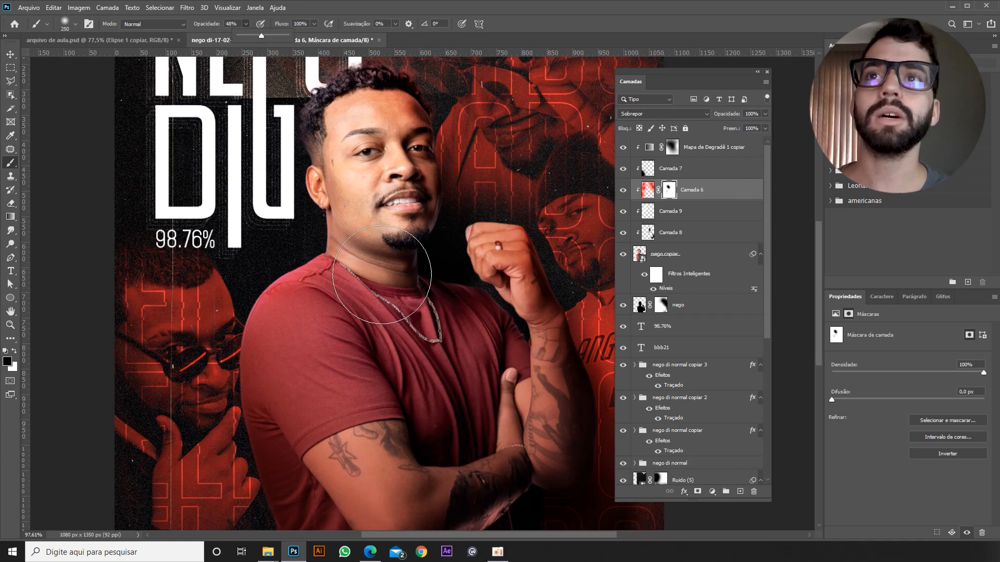
click(386, 148)
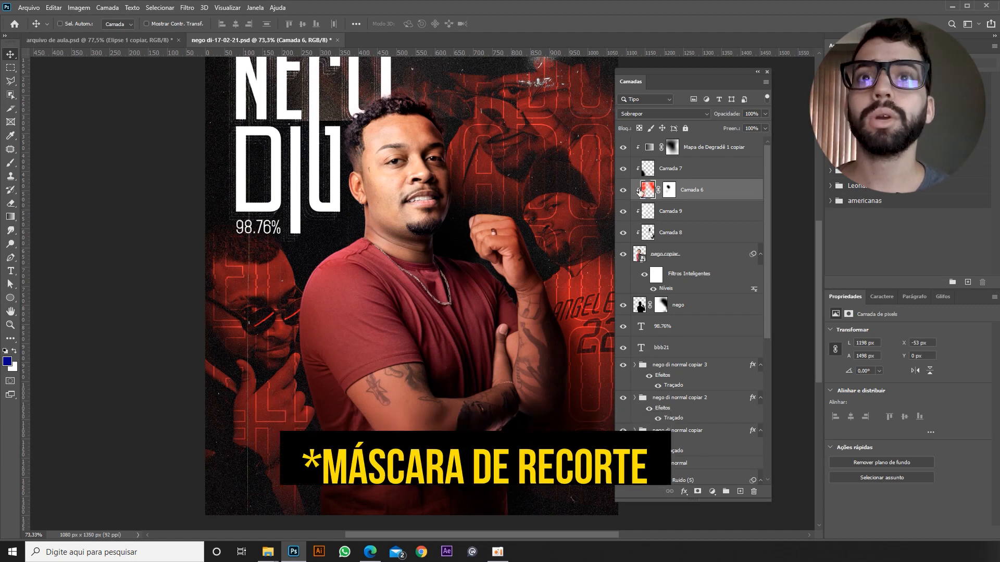
Compare the portrait with Camada 6's mask disabled and enabled, and with Camada 7 hidden and shown
shift+click(669, 190)
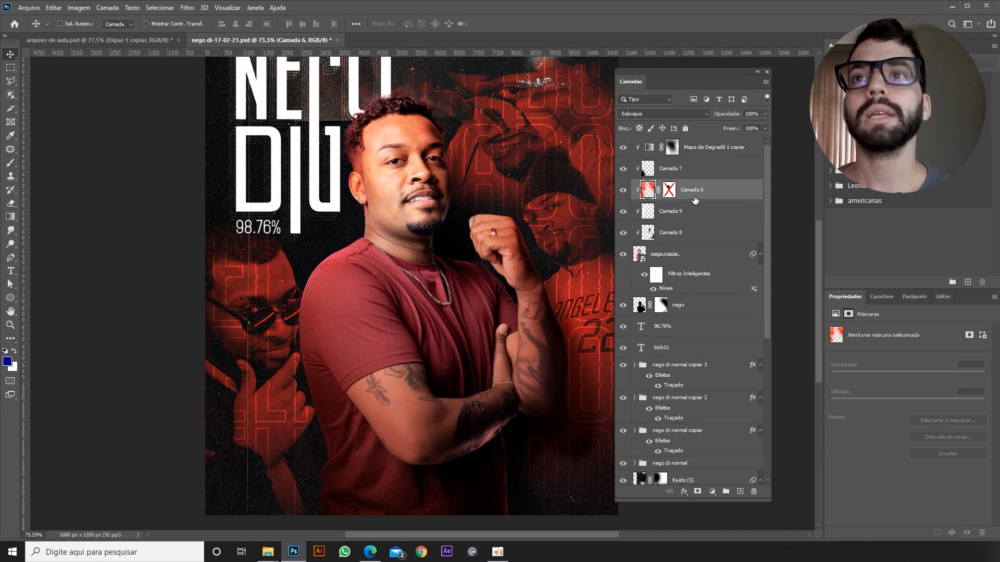
shift+click(669, 190)
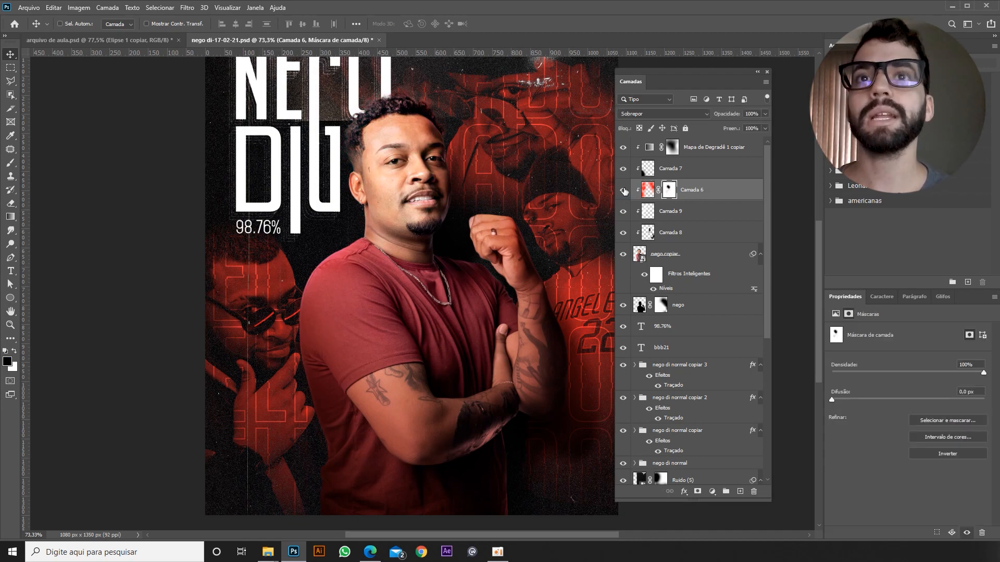
click(622, 169)
click(622, 170)
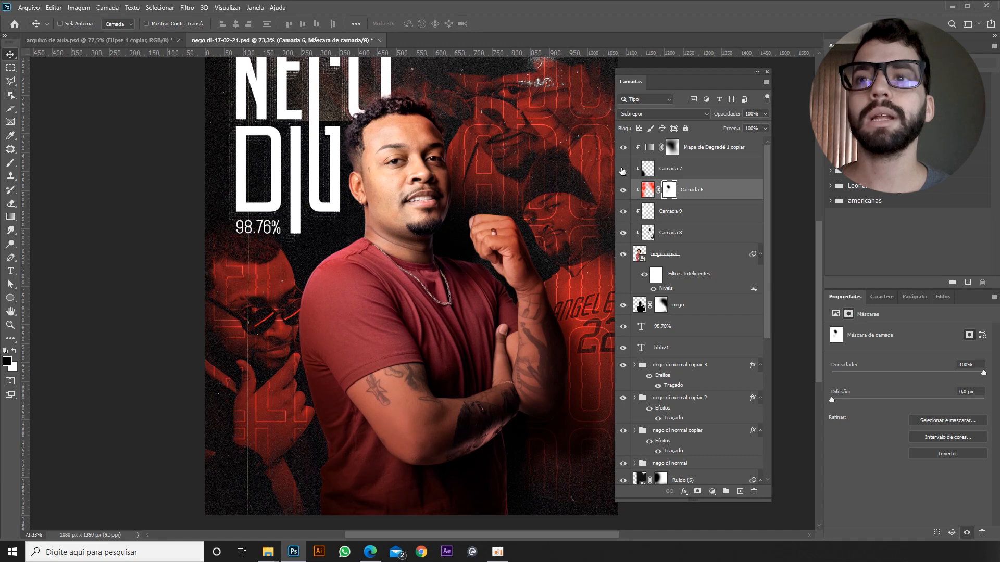
click(622, 169)
click(622, 169)
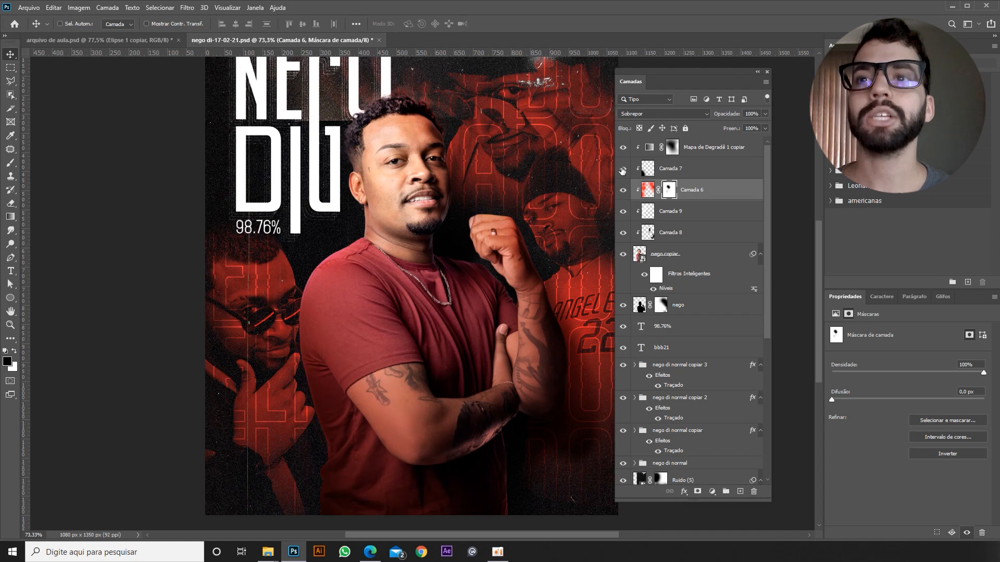
Toggle the visibility of Camada 9 and Camada 8 to examine what each clipped layer adds, leaving both visible
click(622, 214)
click(622, 213)
click(622, 214)
click(622, 213)
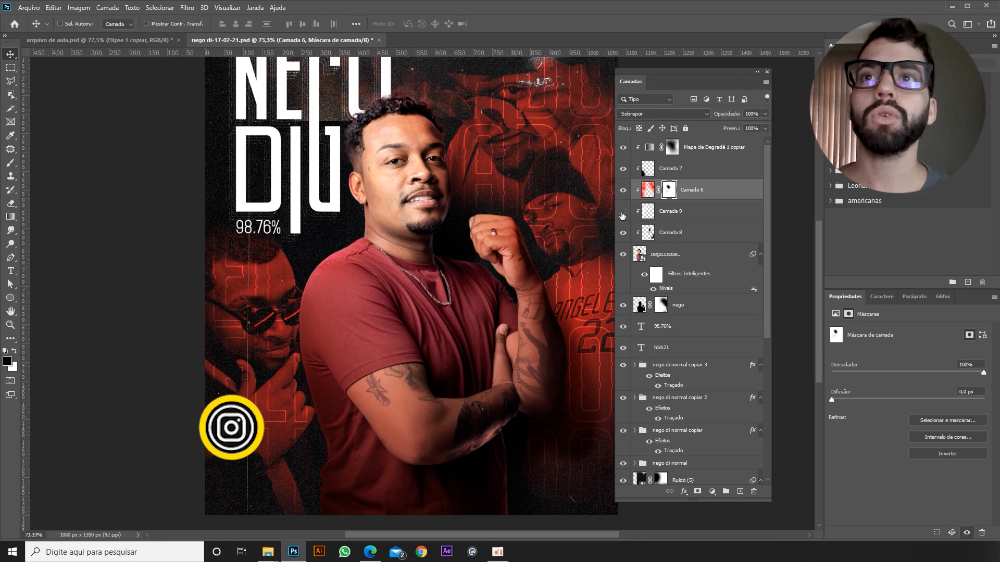
click(622, 214)
click(622, 213)
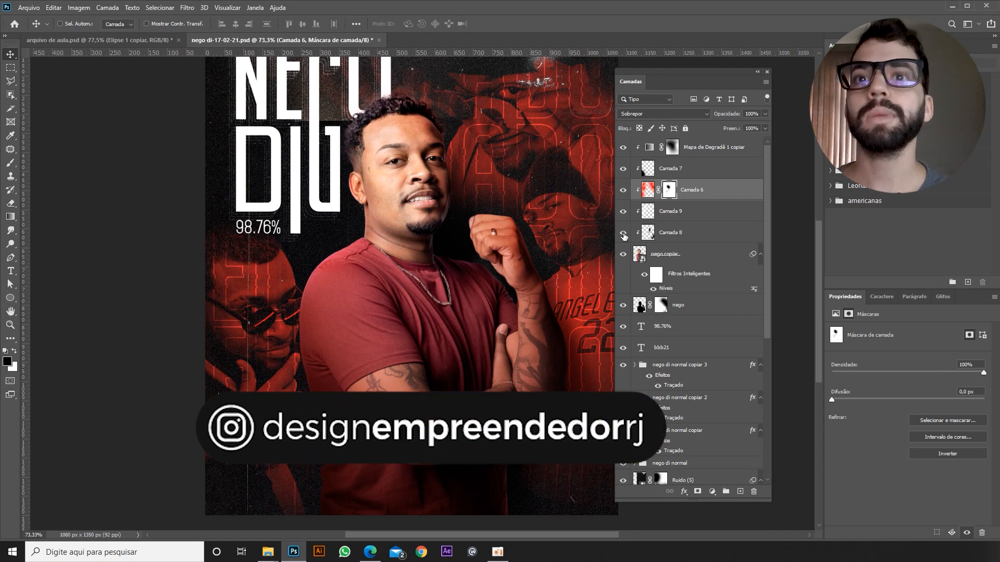
click(623, 234)
click(623, 233)
click(623, 233)
click(623, 233)
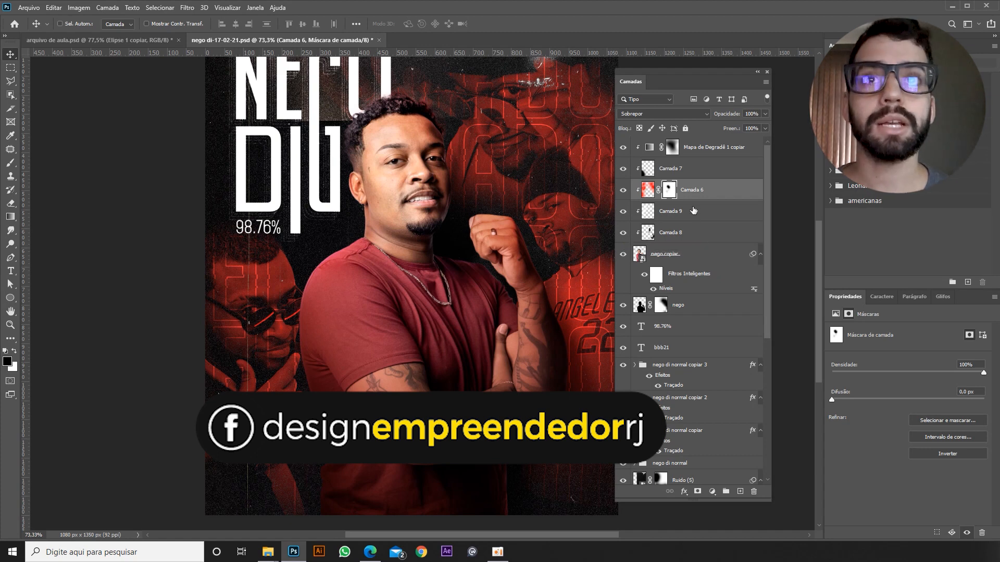
Disable the layer mask of Mapa de Degradê 1 copiar to examine the gradient map's full effect on the man
click(685, 150)
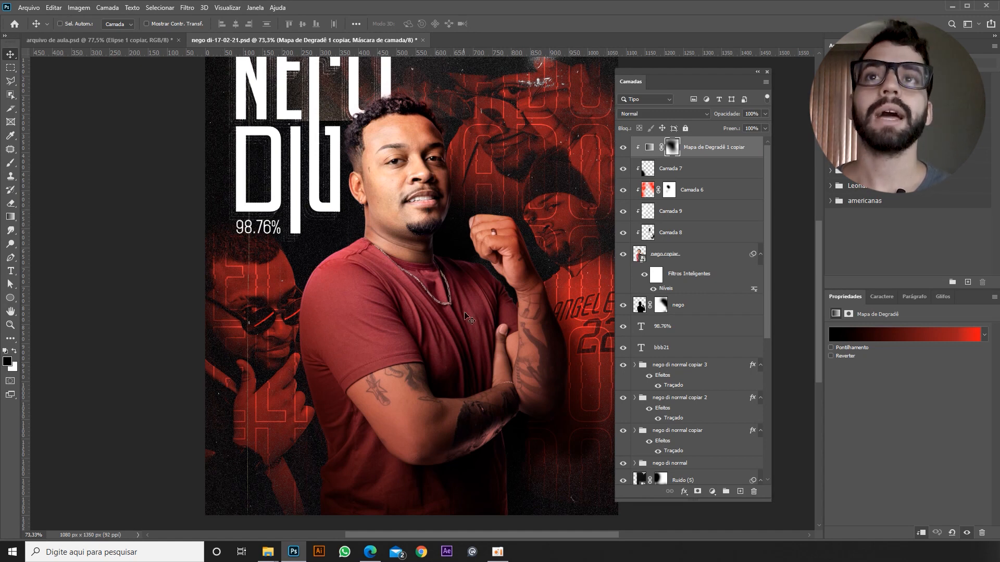
click(672, 150)
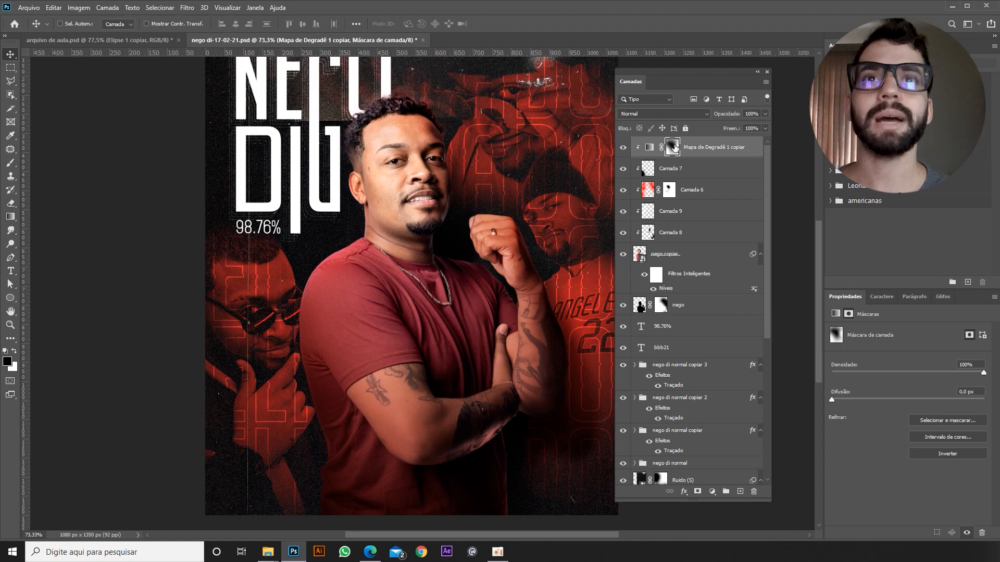
shift+click(673, 147)
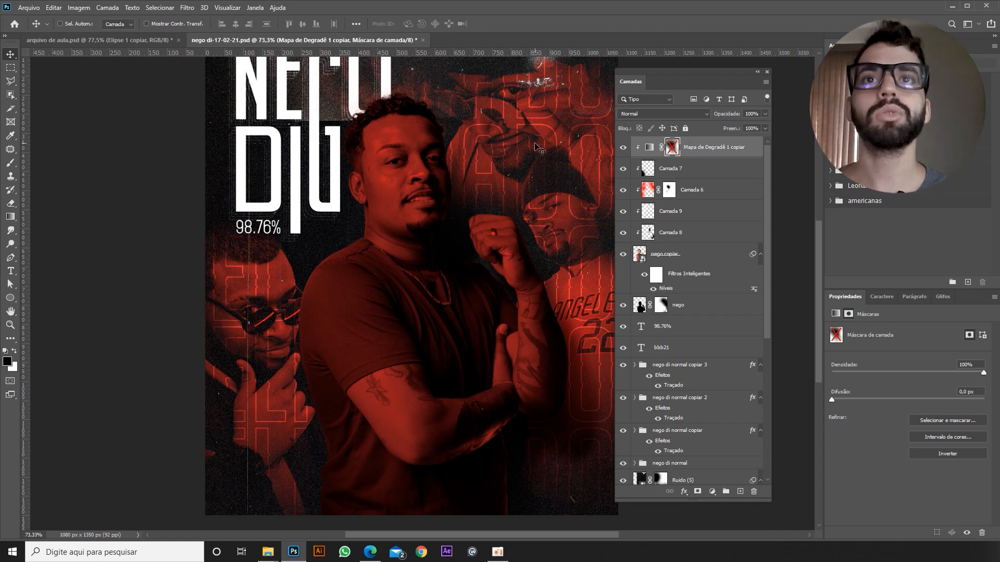
right_click(704, 152)
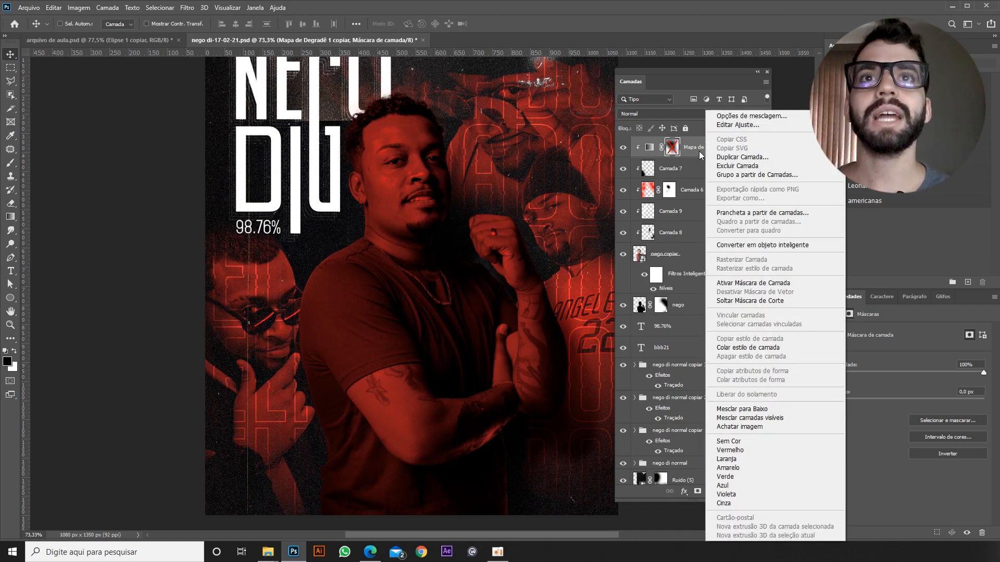
click(699, 151)
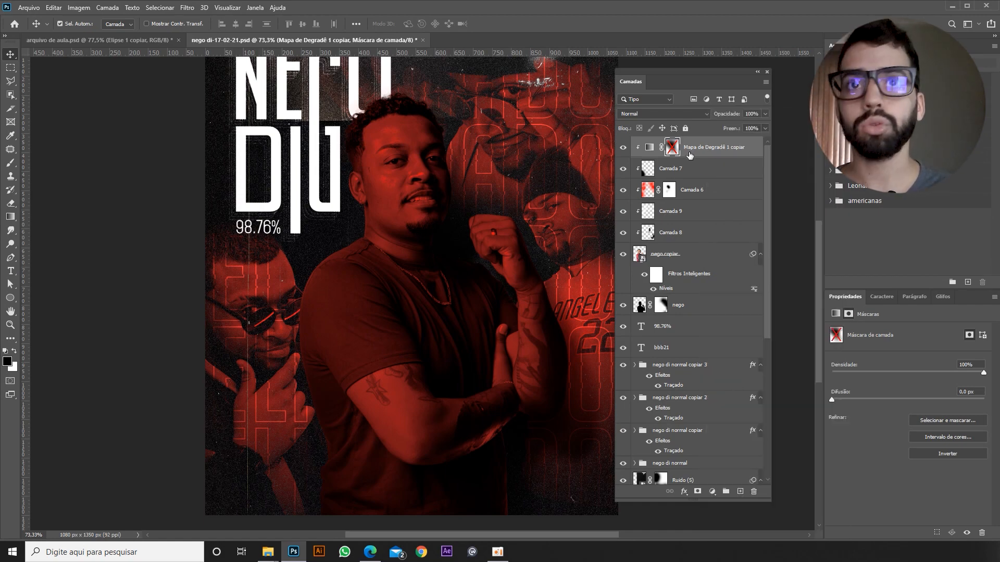
Release Mapa de Degradê 1 copiar from its clipping mask to examine its effect on the whole poster, and clip it again
key(ctrl+alt+g)
scroll(438, 183, up, 6)
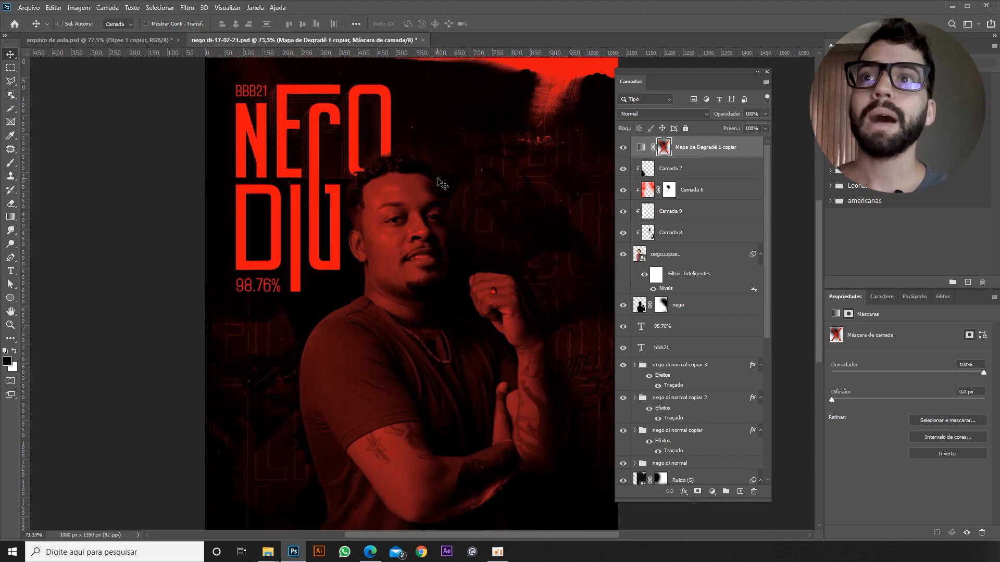
scroll(438, 183, down, 5)
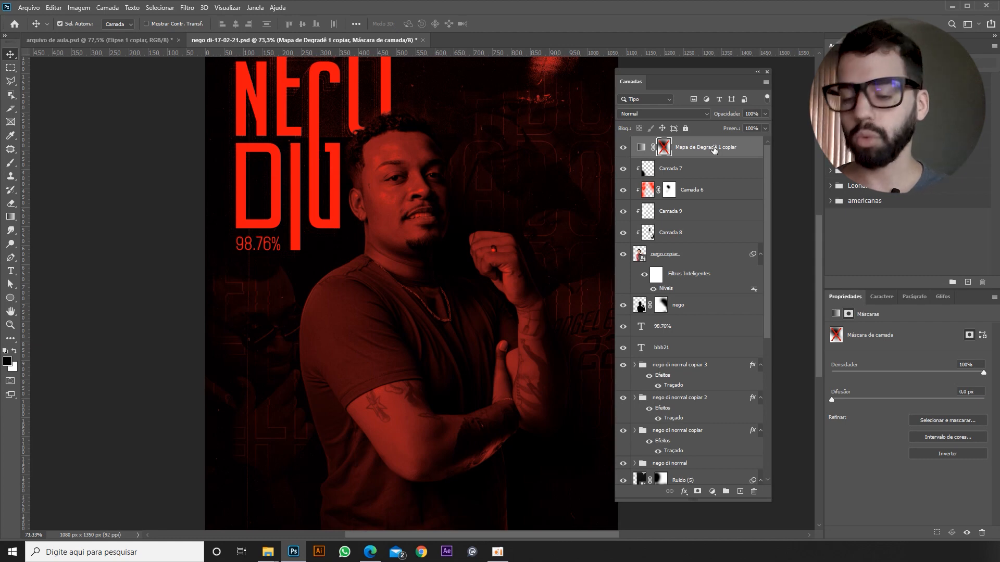
key(ctrl+alt+g)
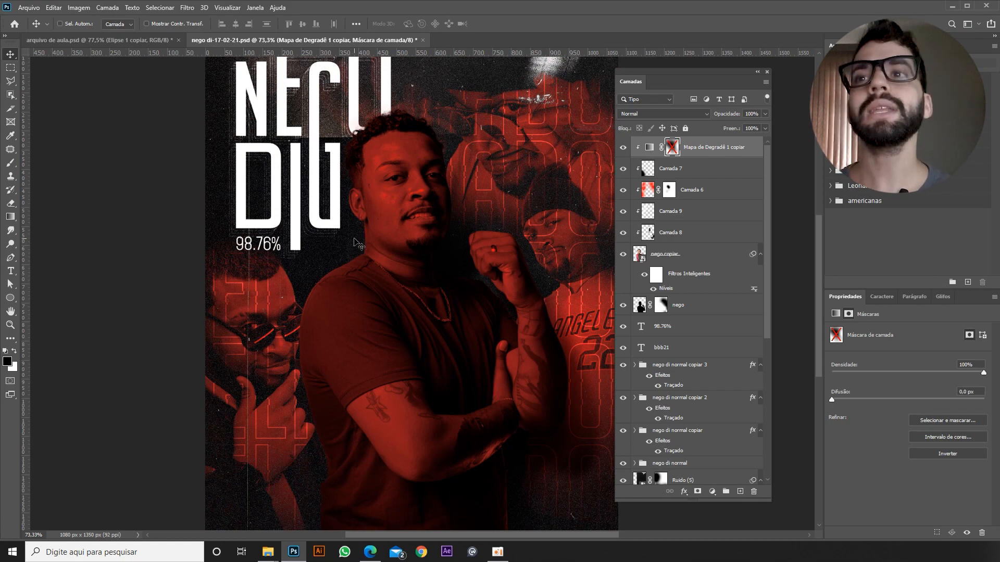
Delete the disabled mask of Mapa de Degradê 1 copiar and add a new white layer mask to it
right_click(672, 152)
click(697, 173)
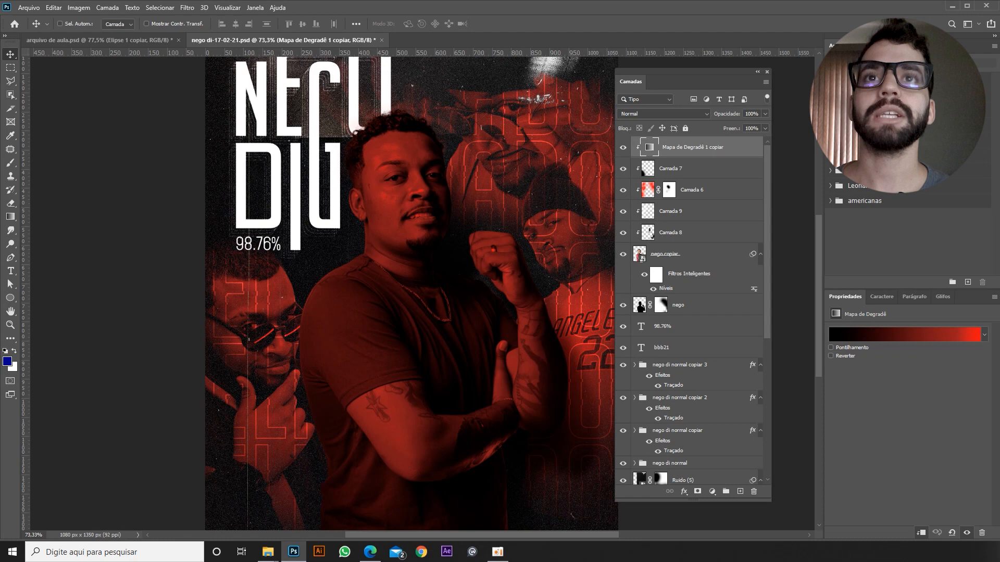
click(698, 492)
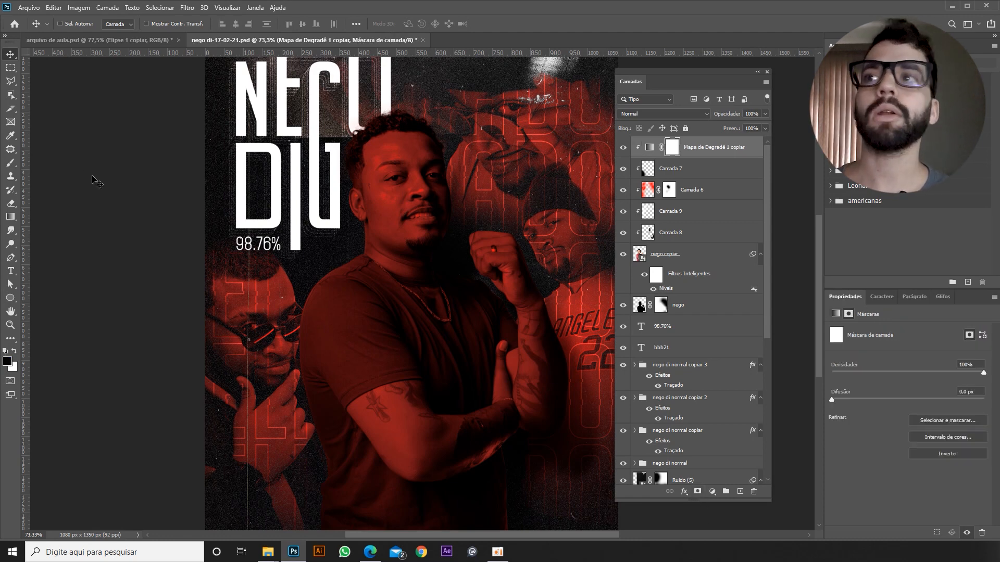
Paint black over the man's forehead on the new gradient map mask with a soft 250 px brush at 100% opacity
click(11, 162)
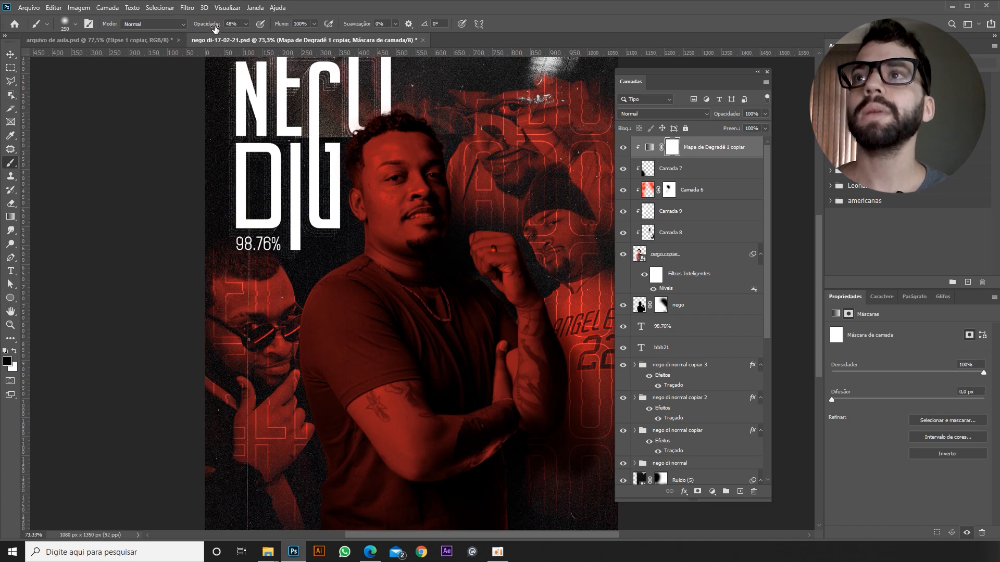
drag(245, 23, 271, 35)
click(65, 24)
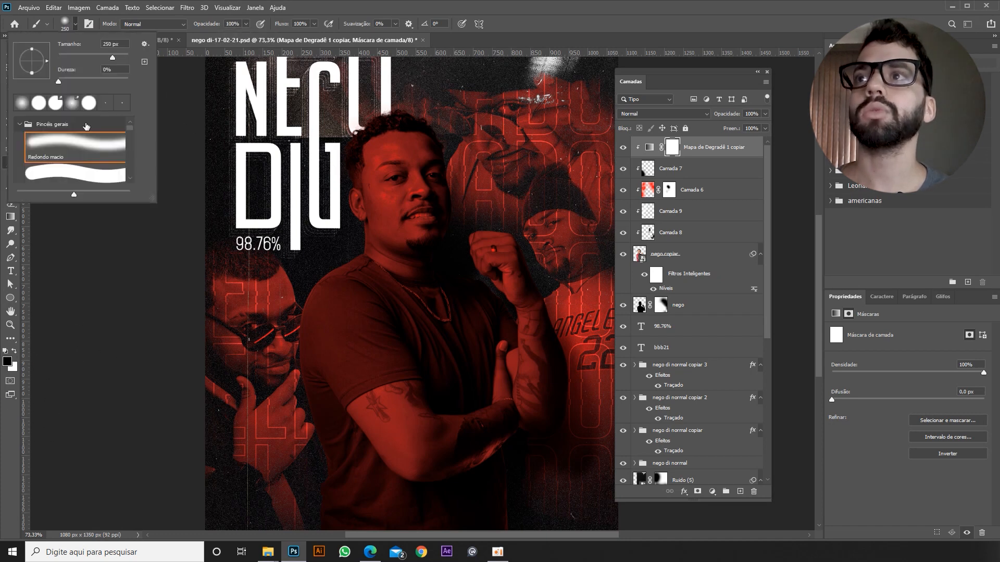
click(508, 37)
click(394, 139)
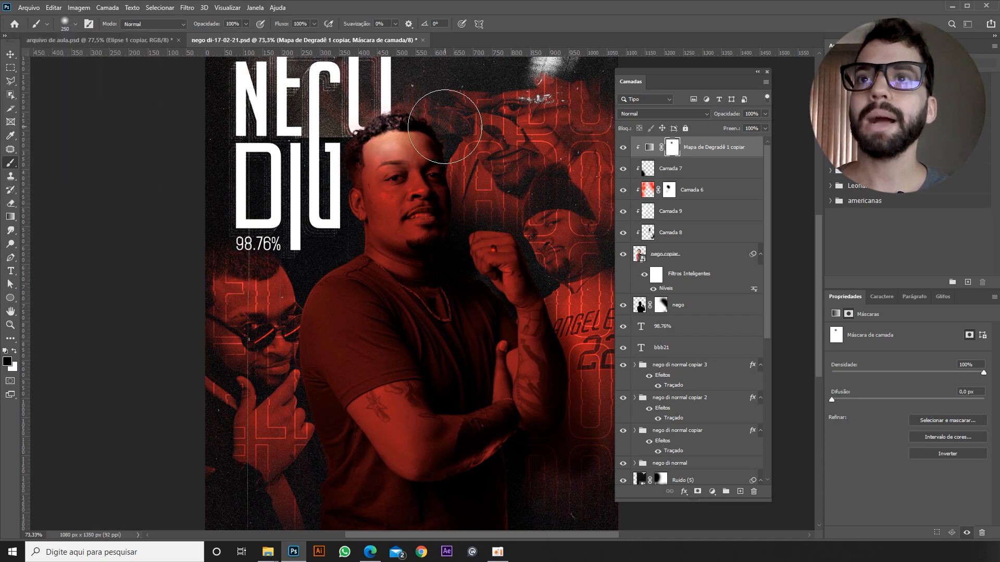
Enlarge the brush to 700 px and paint black over the man's face, chest and arms on the gradient map mask
key(bracketright)
key(bracketright)
key(bracketright)
key(bracketright)
key(bracketright)
click(373, 172)
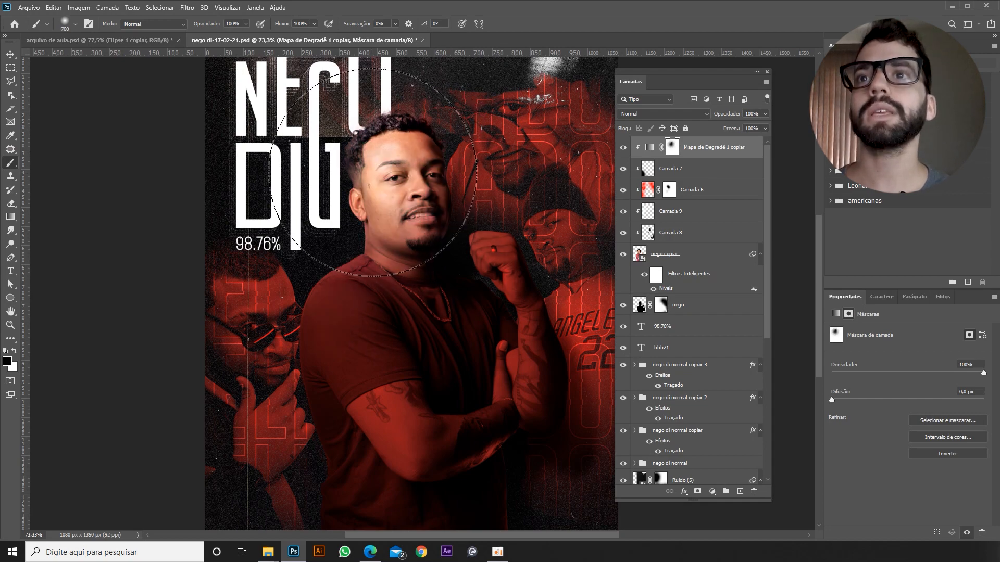
click(404, 264)
click(423, 349)
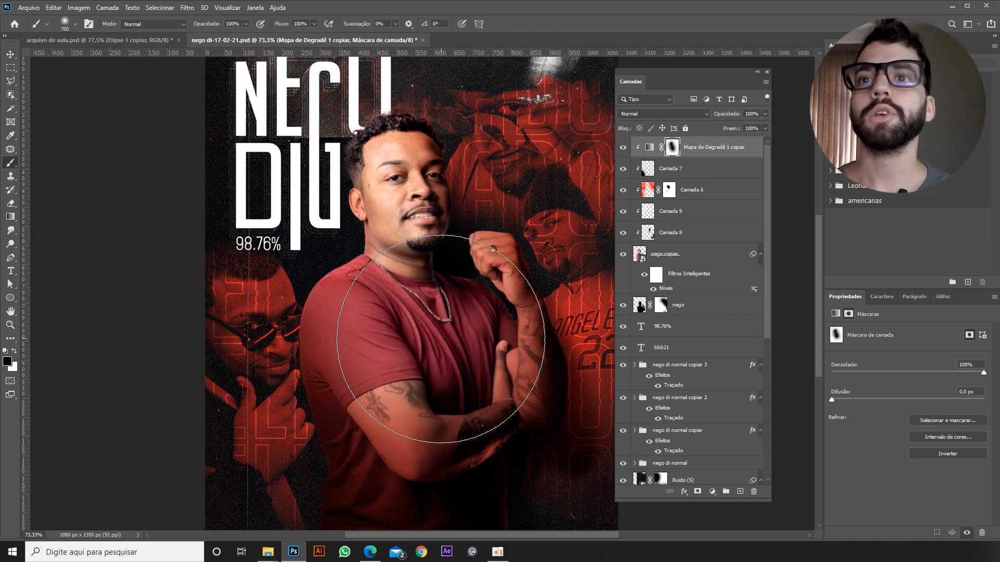
click(428, 365)
click(494, 338)
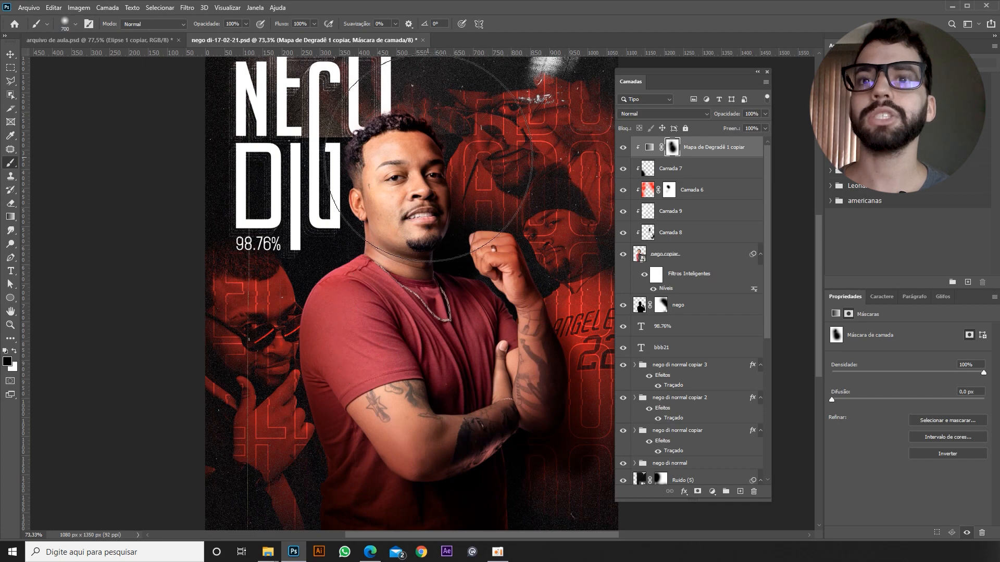
Compare the portrait with Mapa de Degradê 1 copiar hidden and shown, and with its mask disabled and enabled
click(622, 148)
click(624, 148)
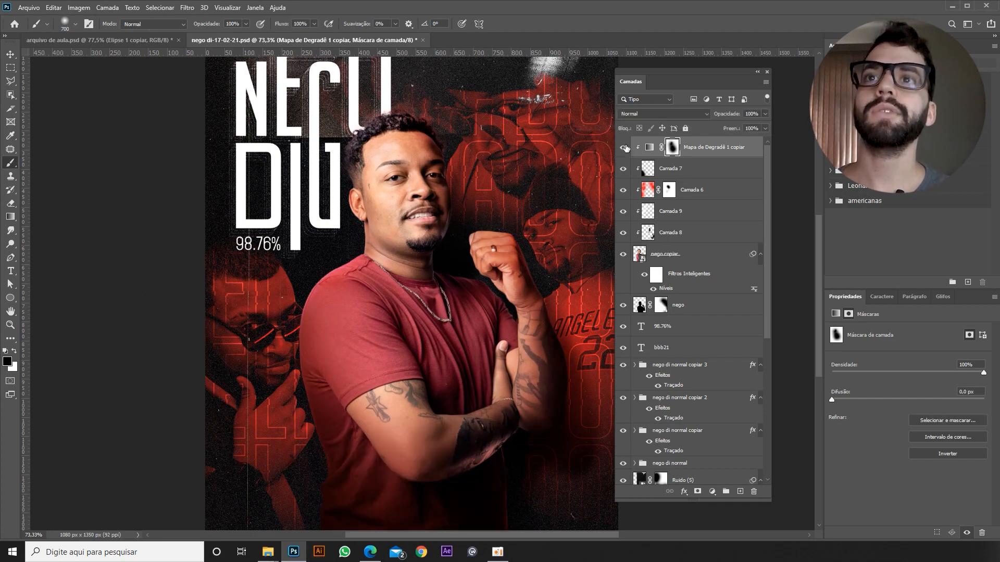
click(624, 148)
click(624, 147)
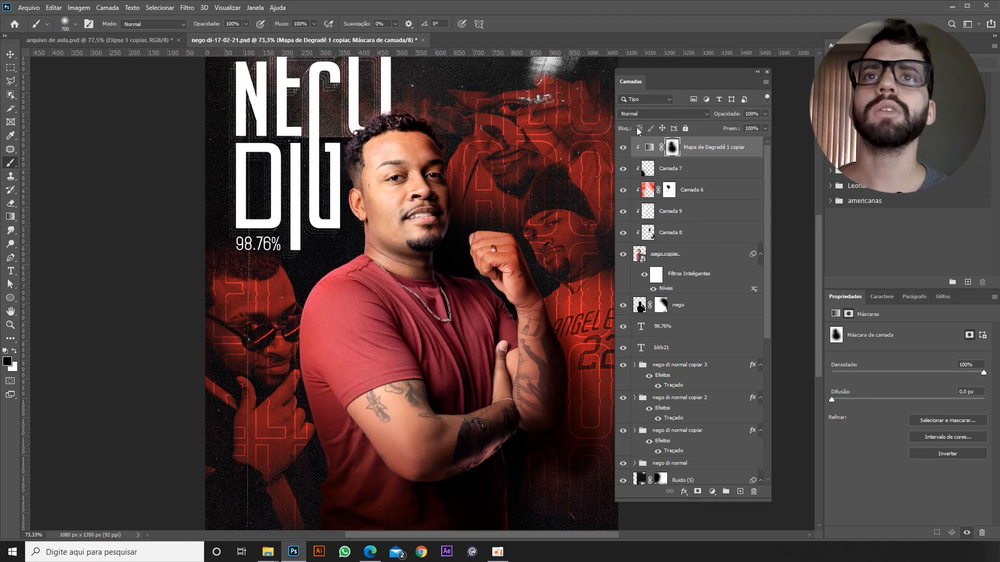
click(622, 148)
click(622, 149)
click(622, 149)
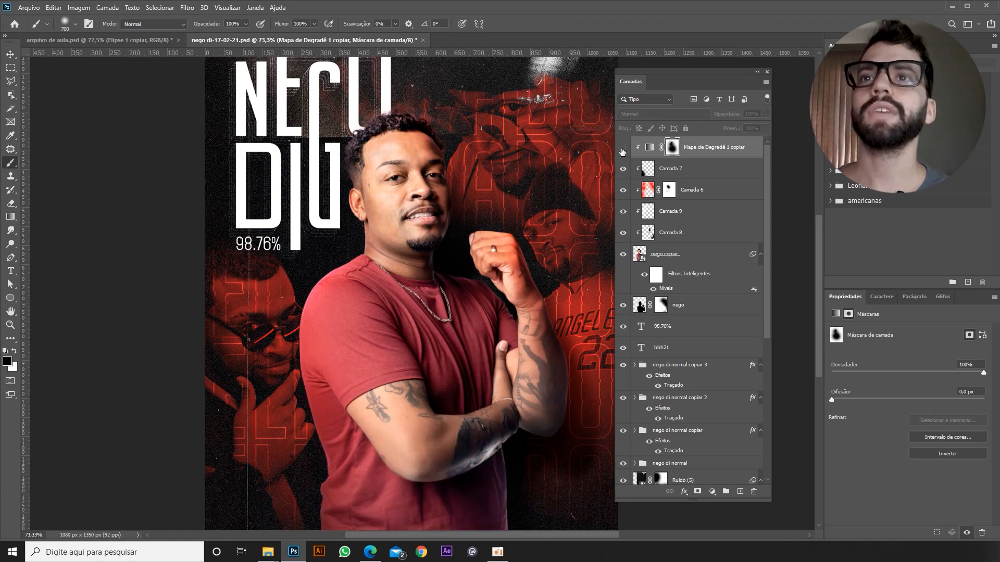
click(622, 150)
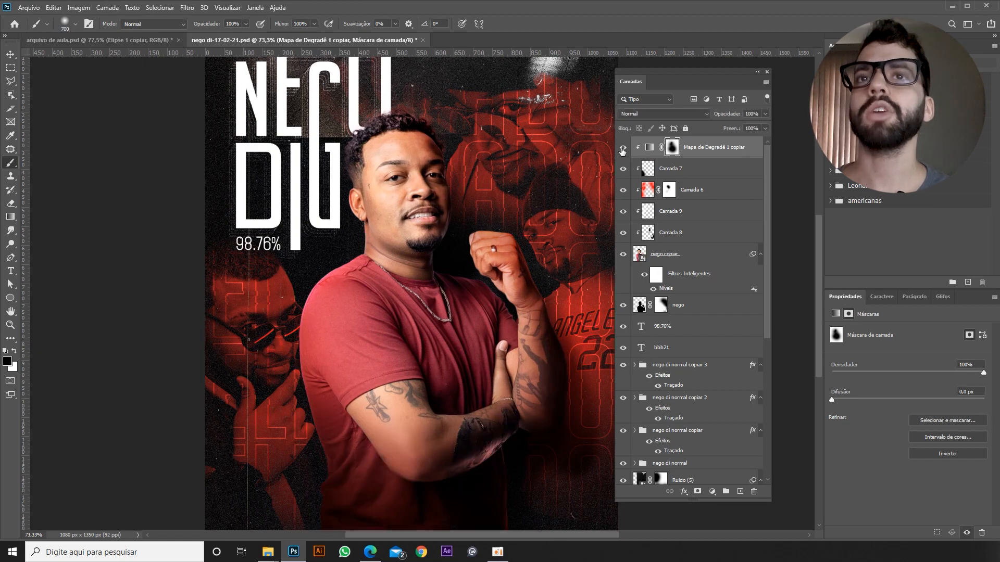
shift+click(673, 148)
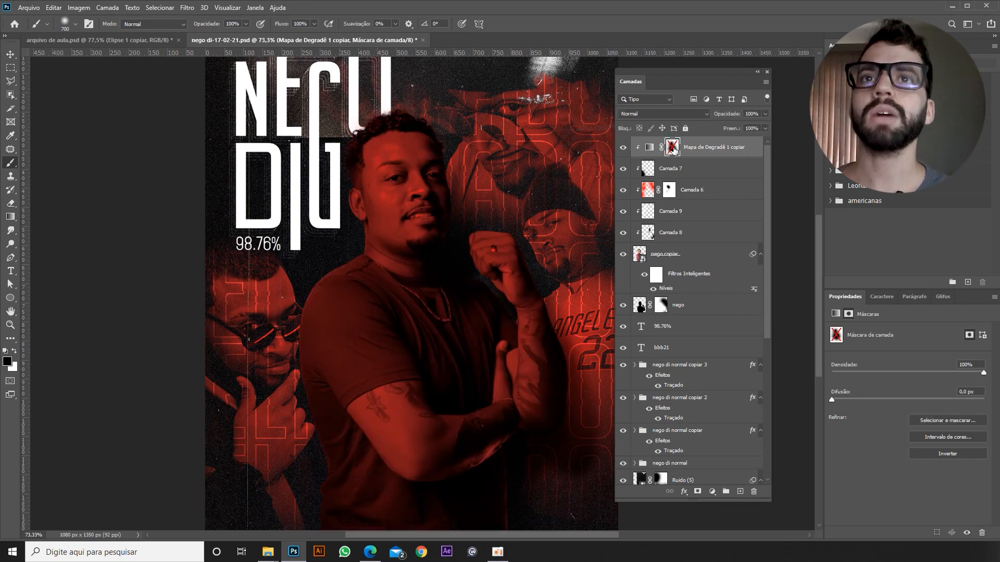
shift+click(673, 149)
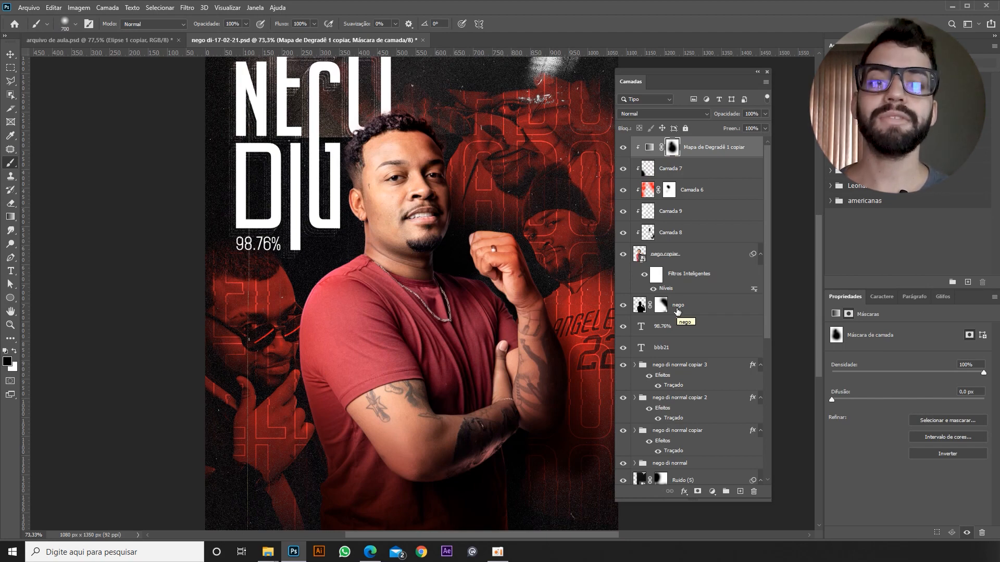
Add a Levels adjustment above the gradient map with black input 59 and white input 200, and clip it to the portrait
click(711, 491)
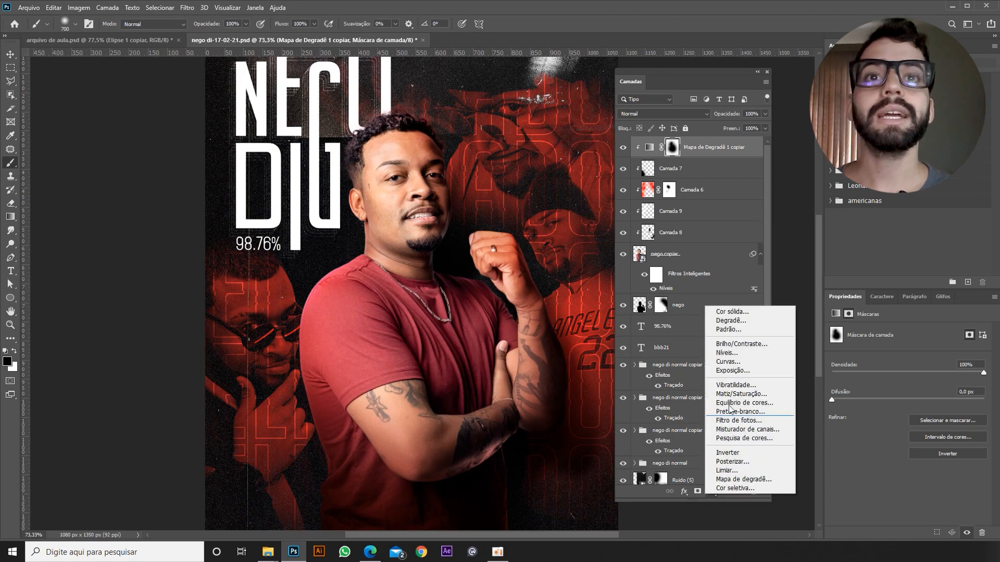
click(733, 354)
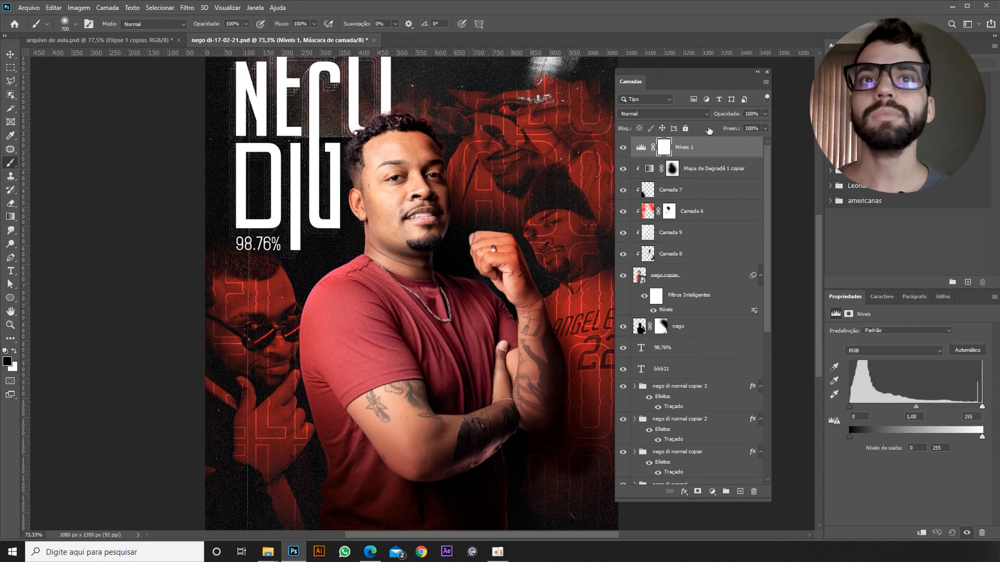
drag(850, 407, 880, 407)
drag(982, 407, 954, 404)
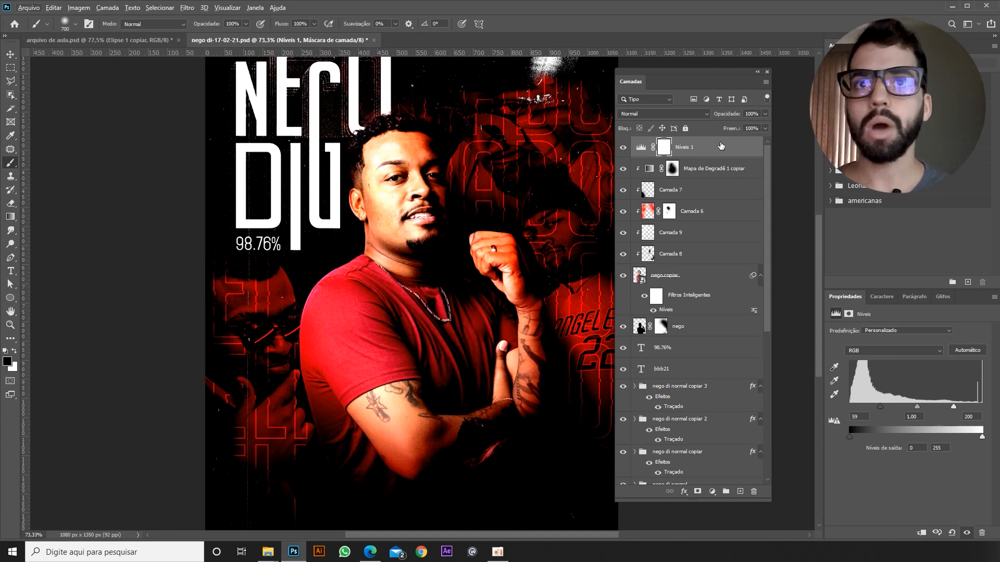
key(ctrl+alt+g)
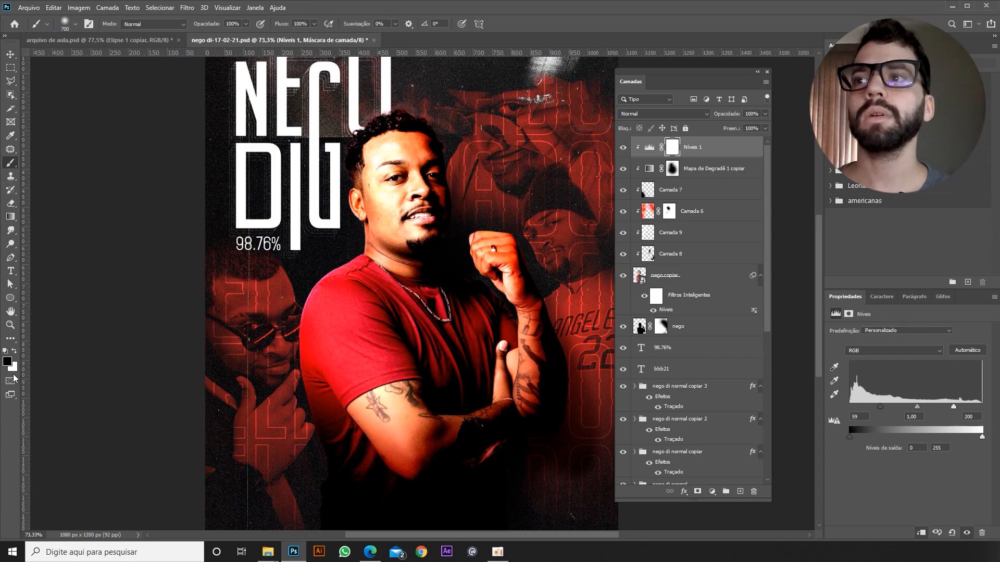
Paint black over the man's face, shirt and arms on the Níveis 1 mask, and delete that Levels layer
click(371, 182)
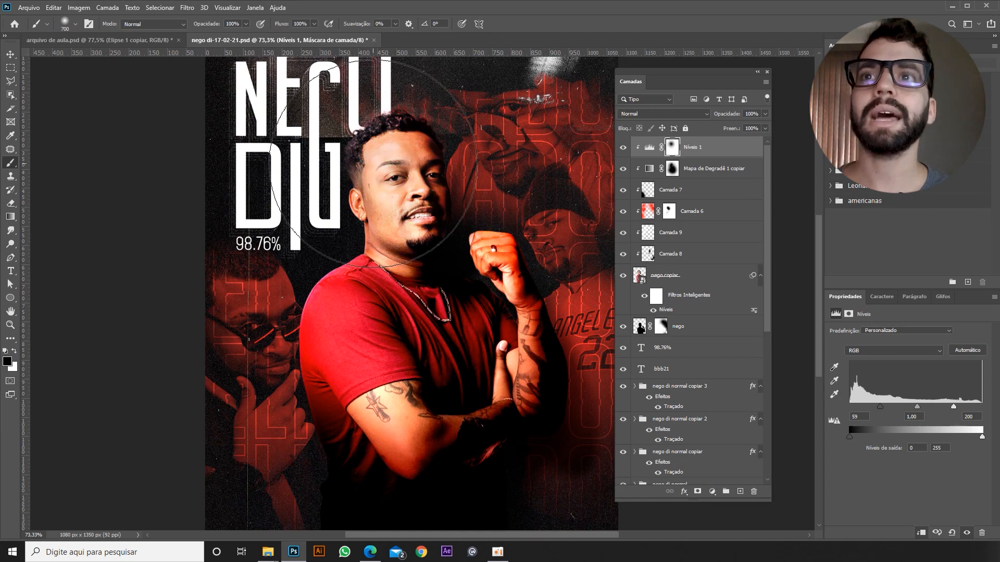
click(407, 173)
click(309, 299)
click(319, 365)
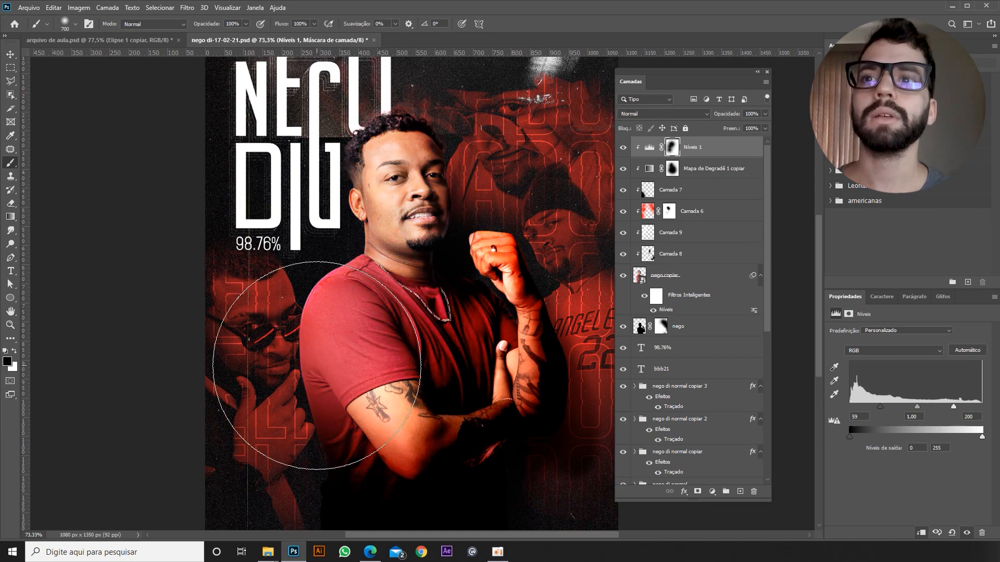
click(434, 348)
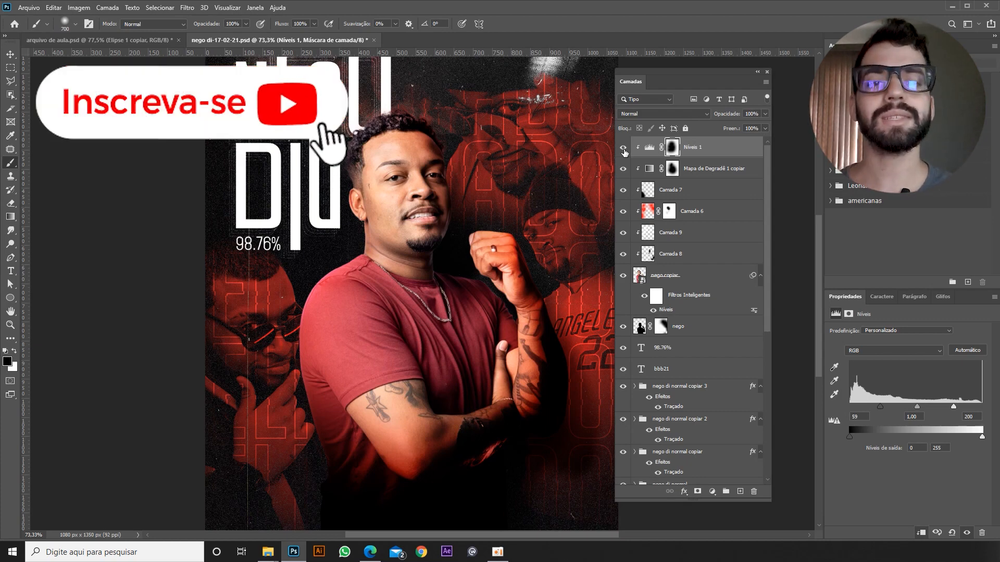
key(Delete)
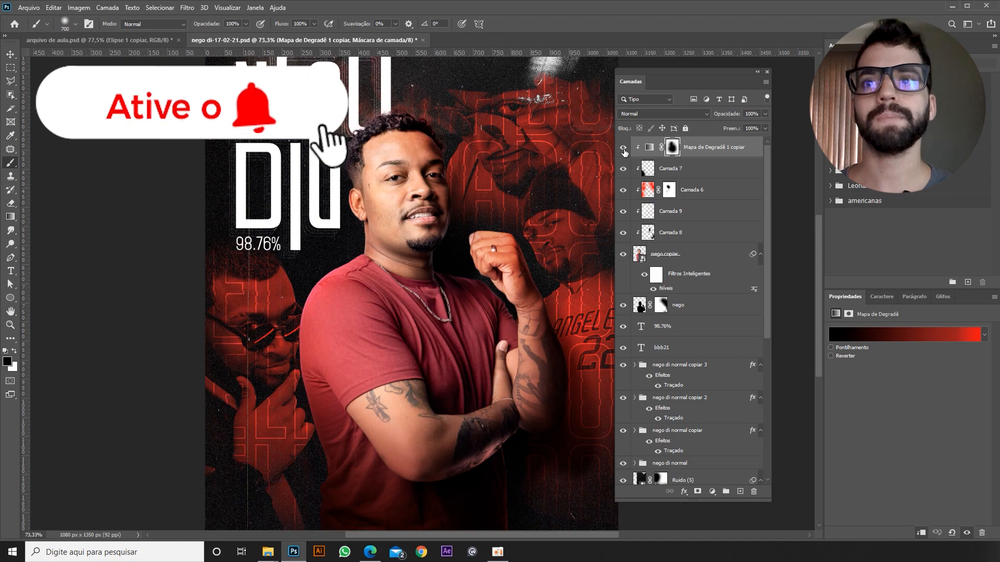